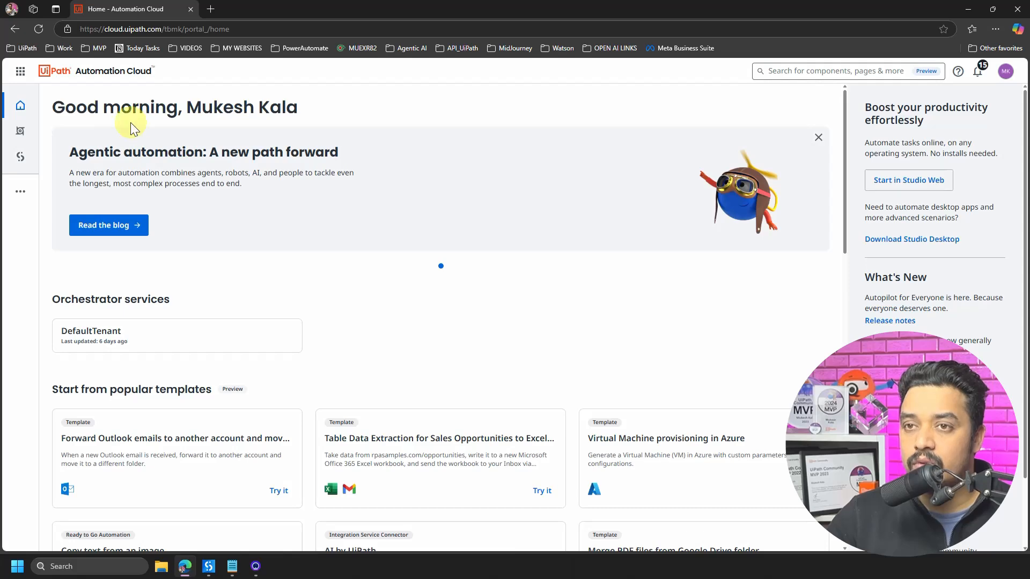
# In Automation Cloud administration, review the DefaultTenant's license allocation, including its Production (Unattended) runtimes, and leave it without saving changes.
pyautogui.click(21, 73)
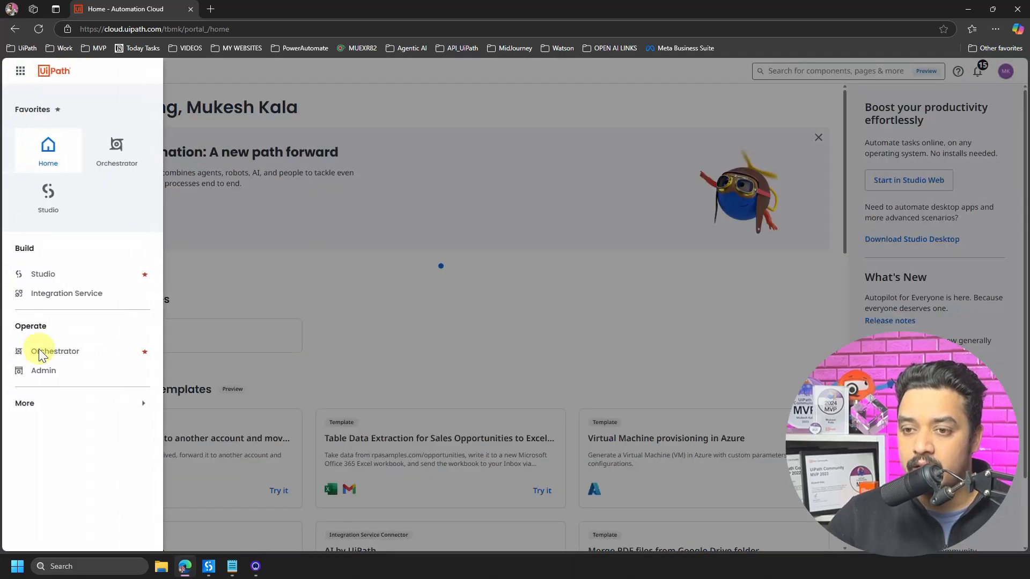
pyautogui.click(49, 381)
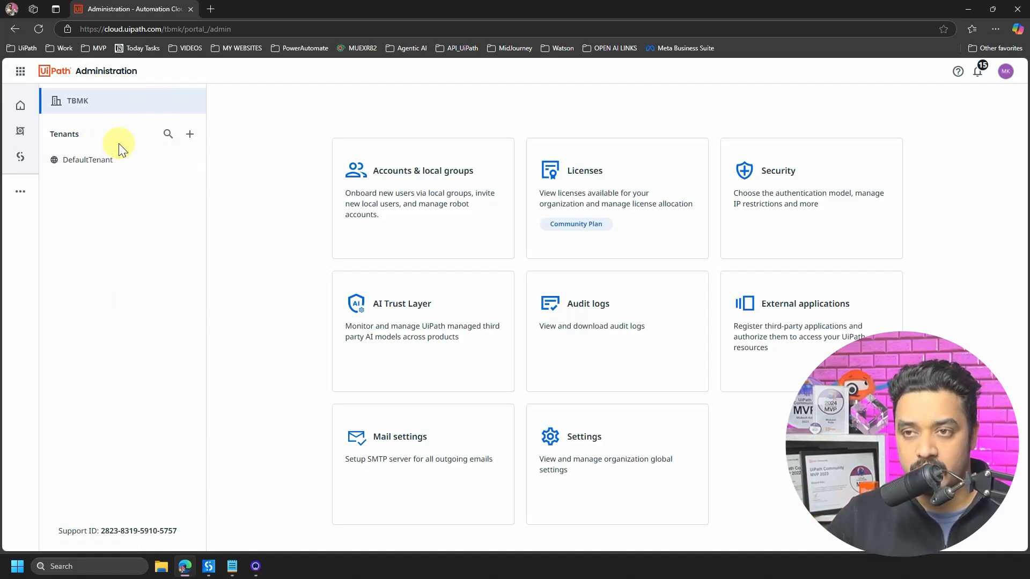
pyautogui.click(95, 170)
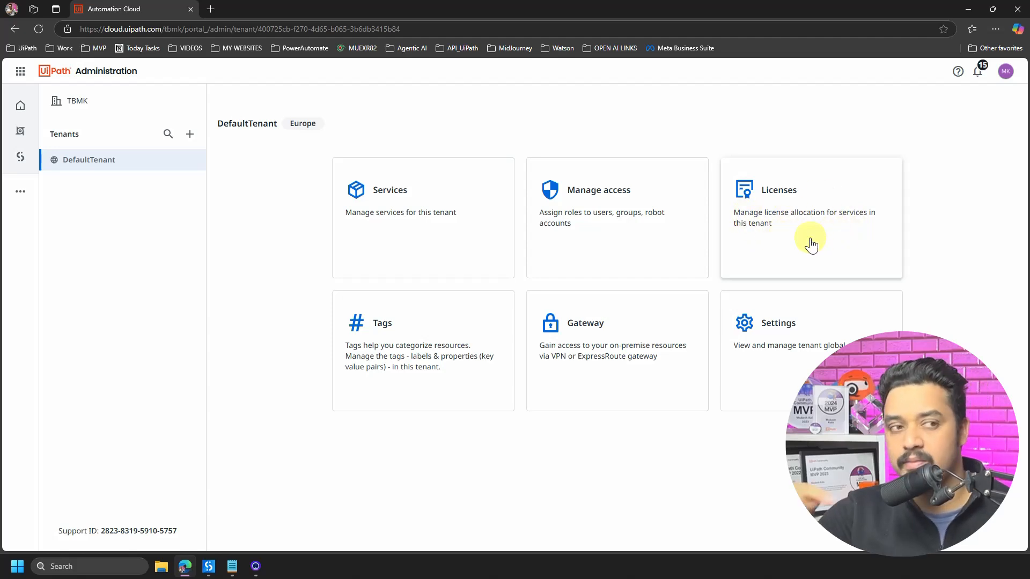
pyautogui.click(783, 229)
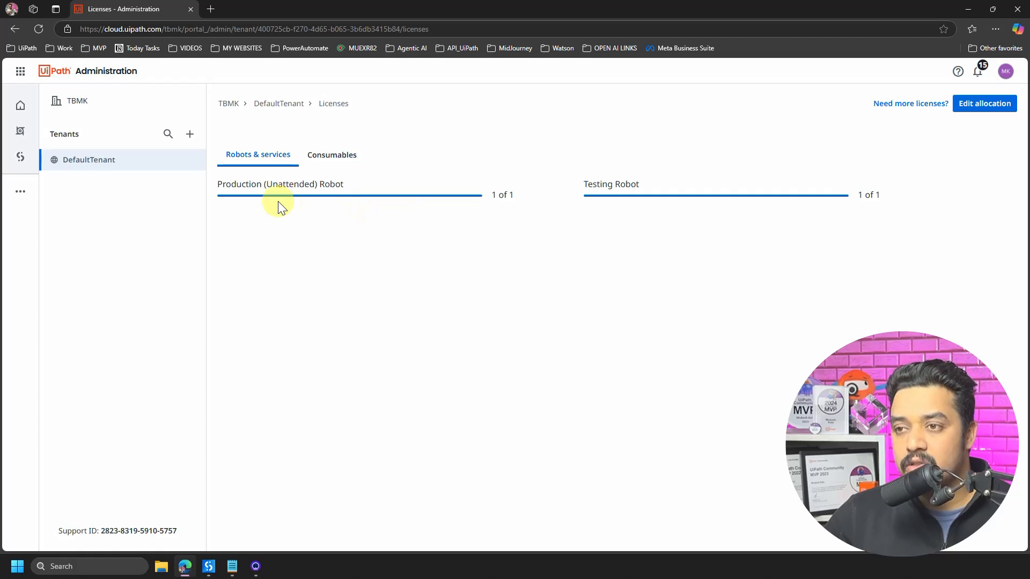
pyautogui.click(977, 107)
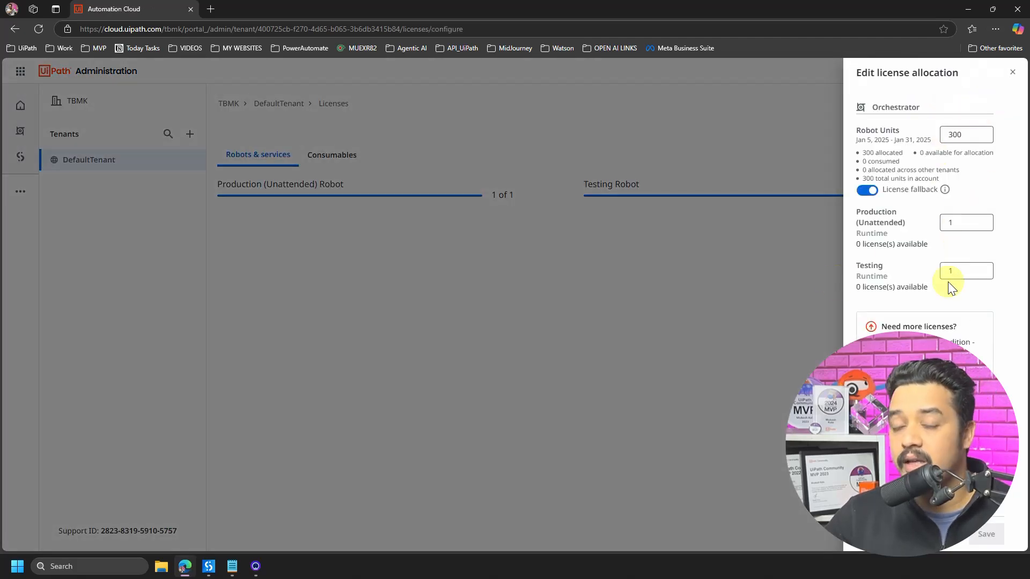
pyautogui.click(946, 537)
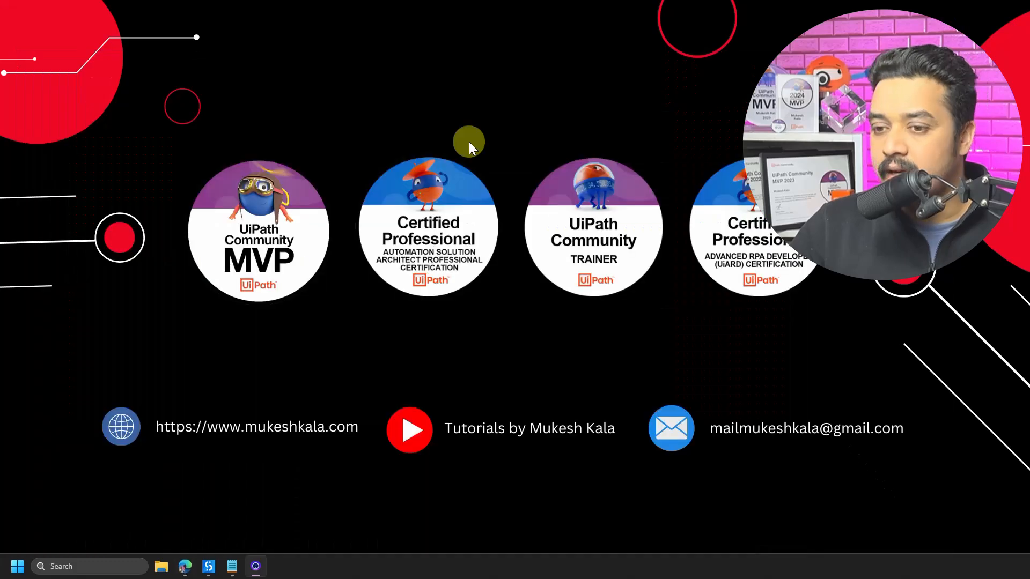
# Switch to UiPath Studio and create a new blank process named Sample_UA_Process.
pyautogui.click(210, 567)
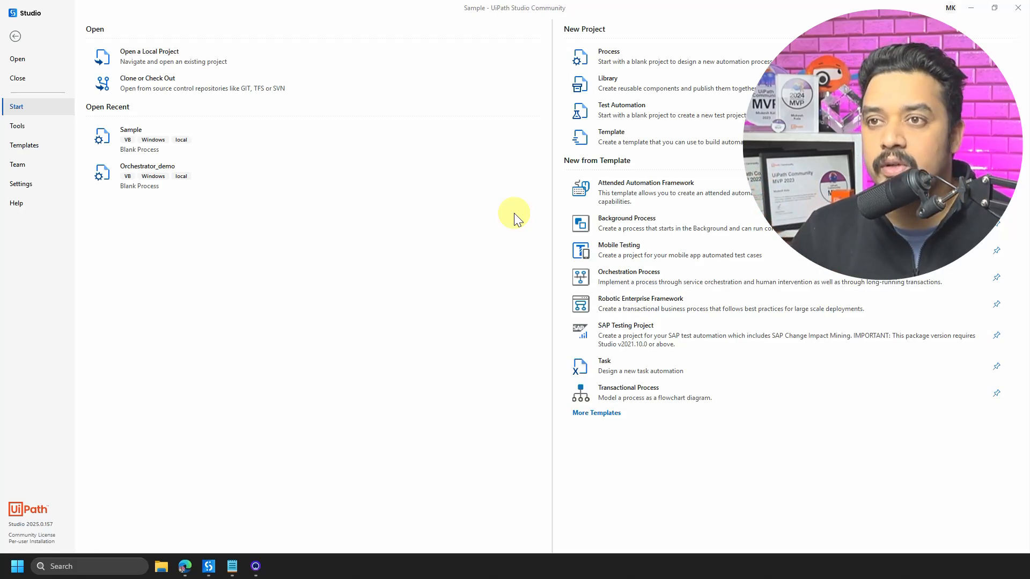
pyautogui.click(632, 56)
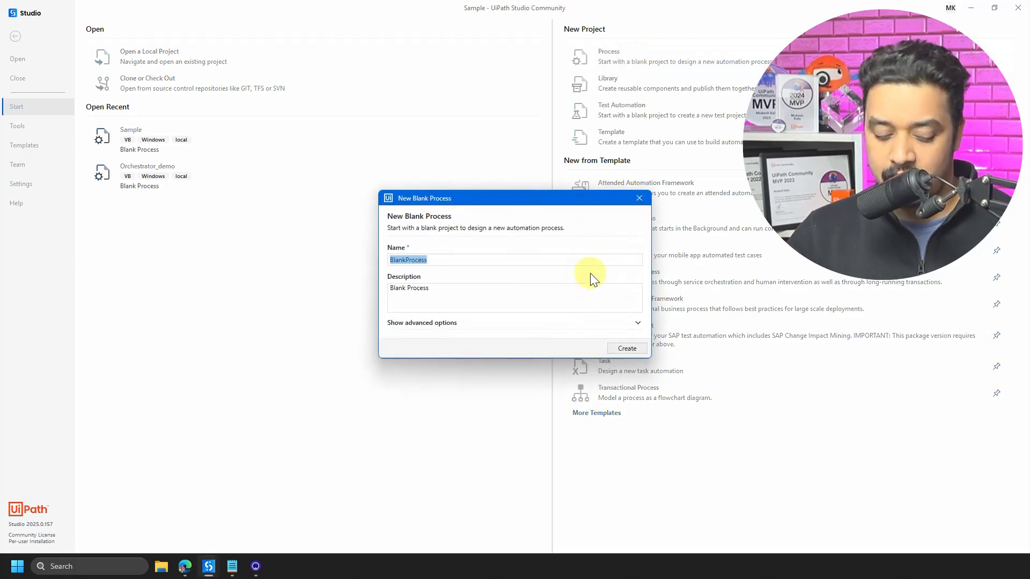
pyautogui.write('Sampl')
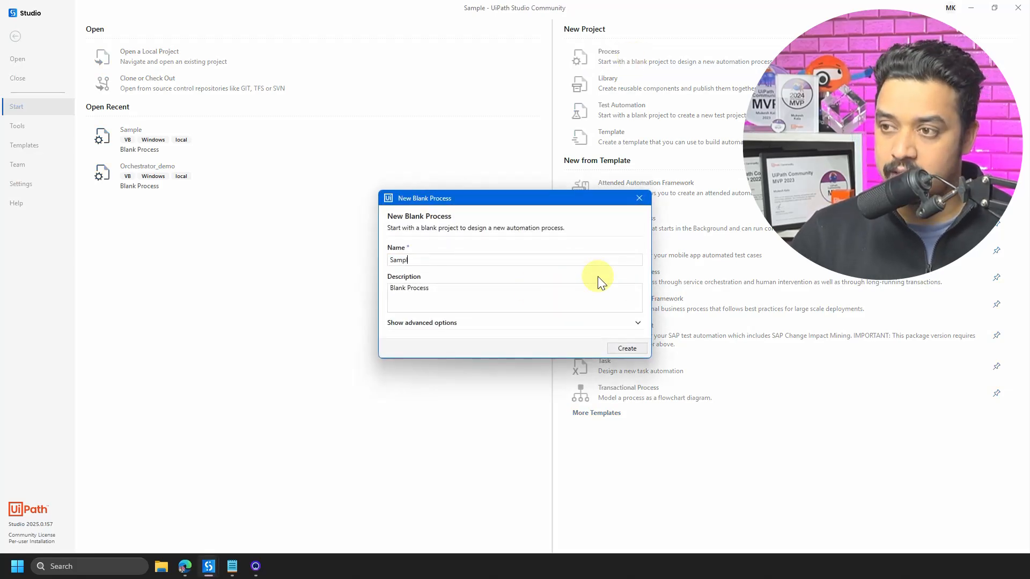
pyautogui.press('BackSpace')
pyautogui.press('BackSpace')
pyautogui.write('ple')
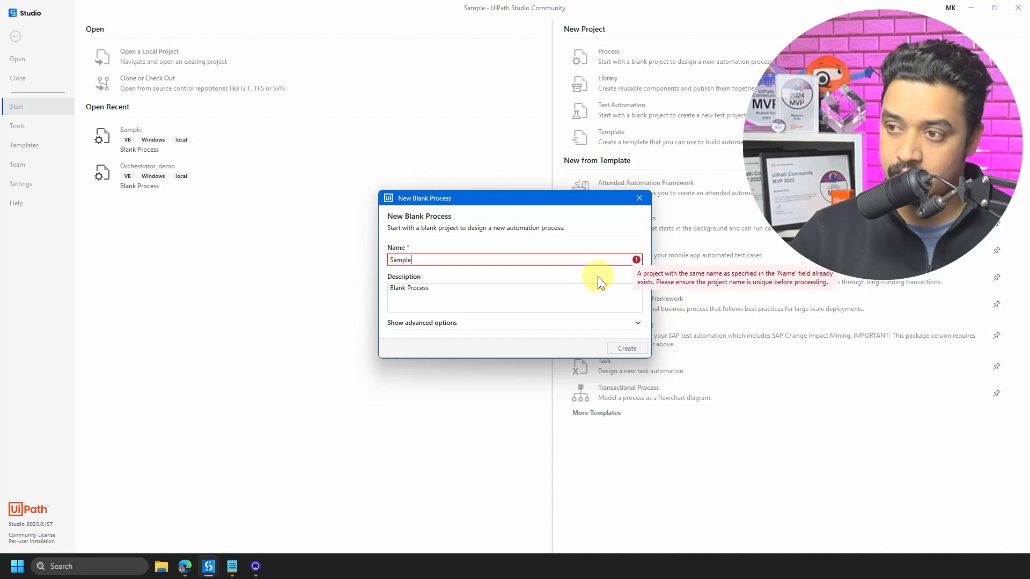
pyautogui.write('_')
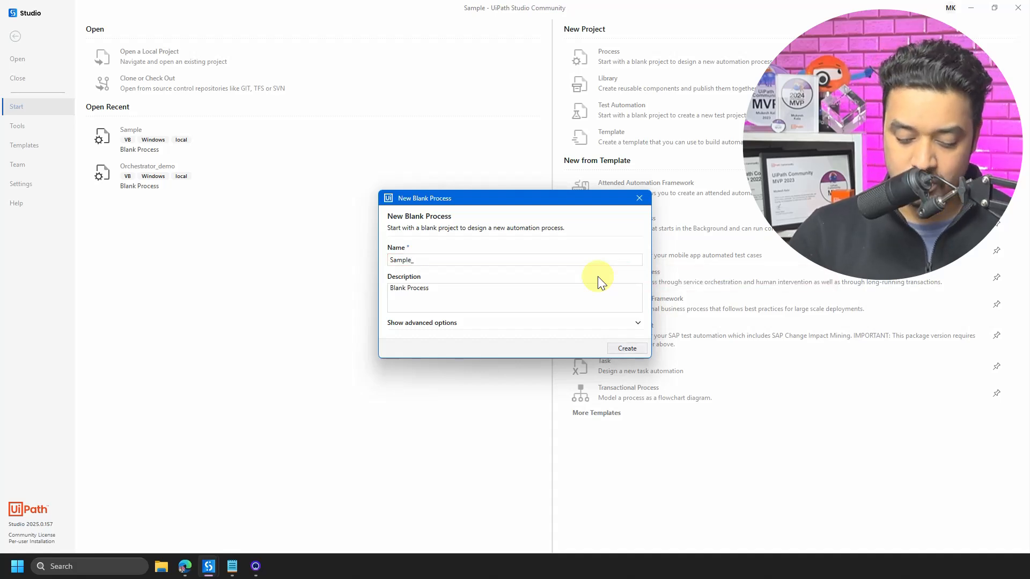
pyautogui.write('UA_Process')
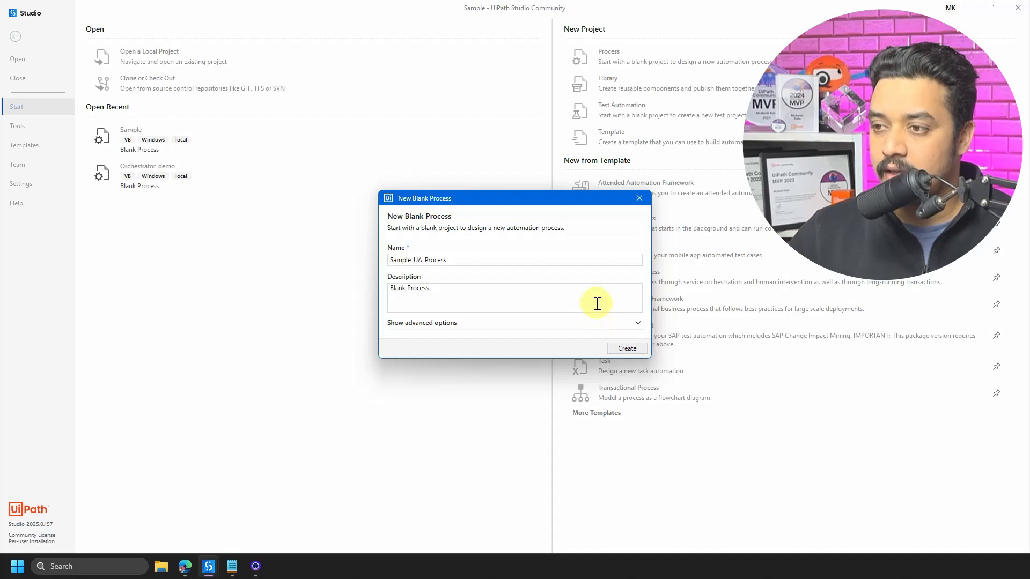
pyautogui.click(628, 349)
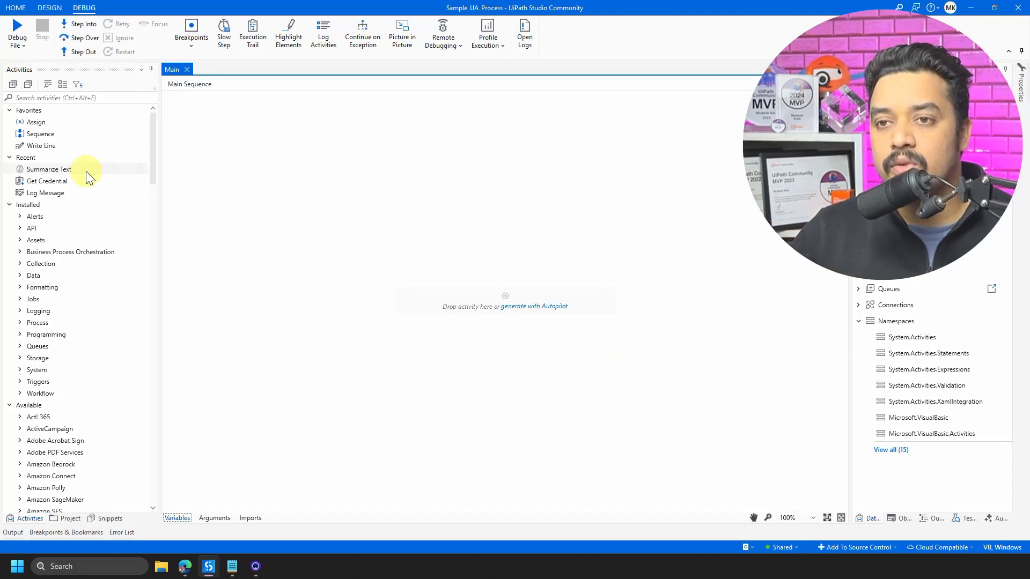
# Add a Log Message activity to the Main sequence with level Info and the message "This is First Activity".
pyautogui.click(50, 197)
pyautogui.moveTo(50, 196); pyautogui.dragTo(531, 310)
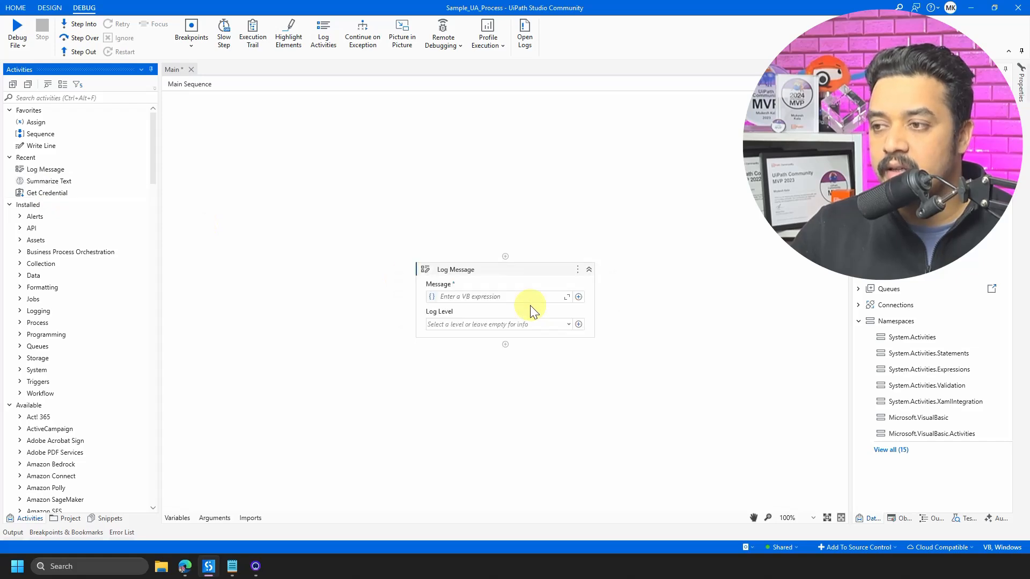
pyautogui.click(568, 324)
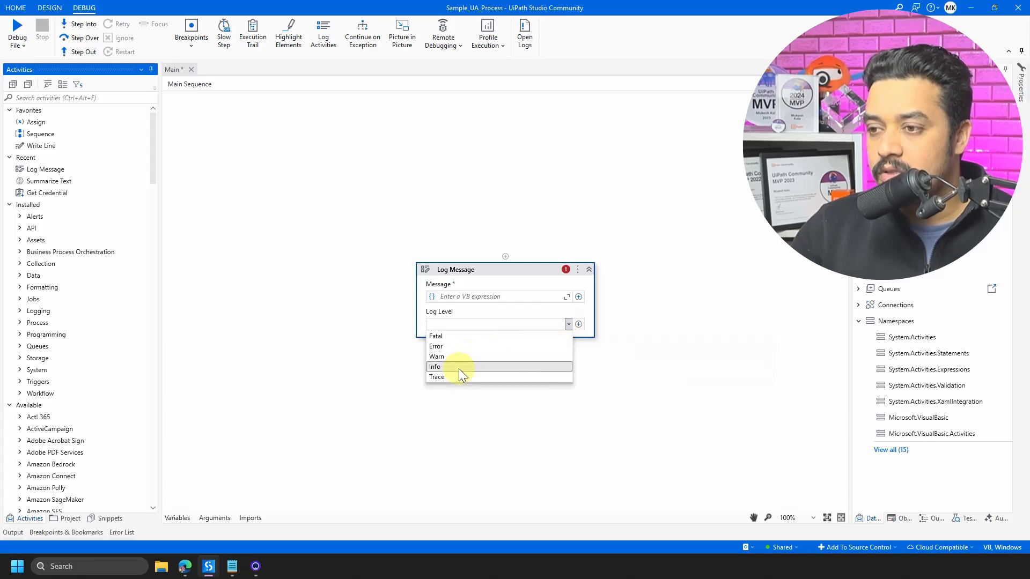
pyautogui.click(452, 368)
pyautogui.click(464, 298)
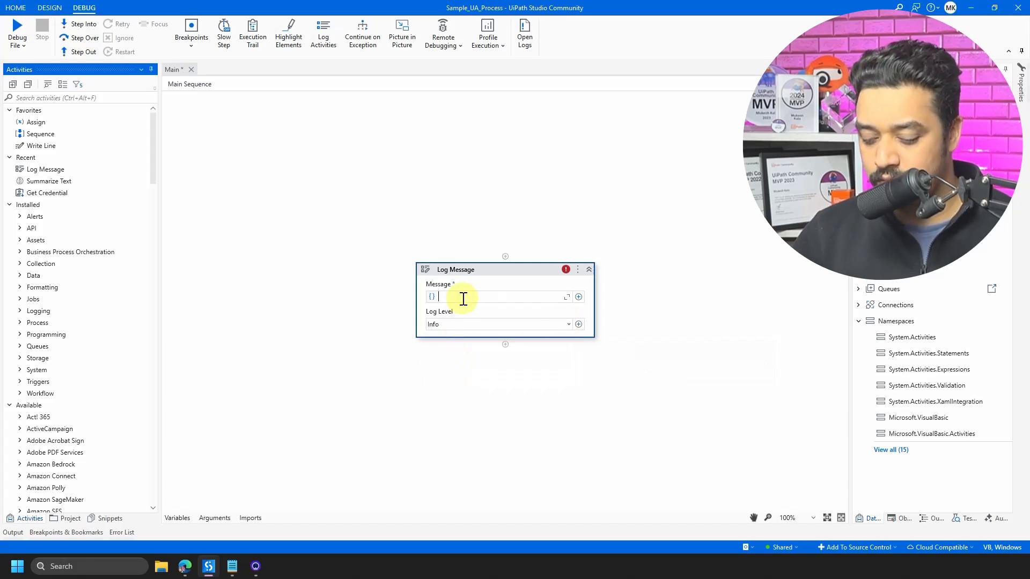
pyautogui.write('"Th')
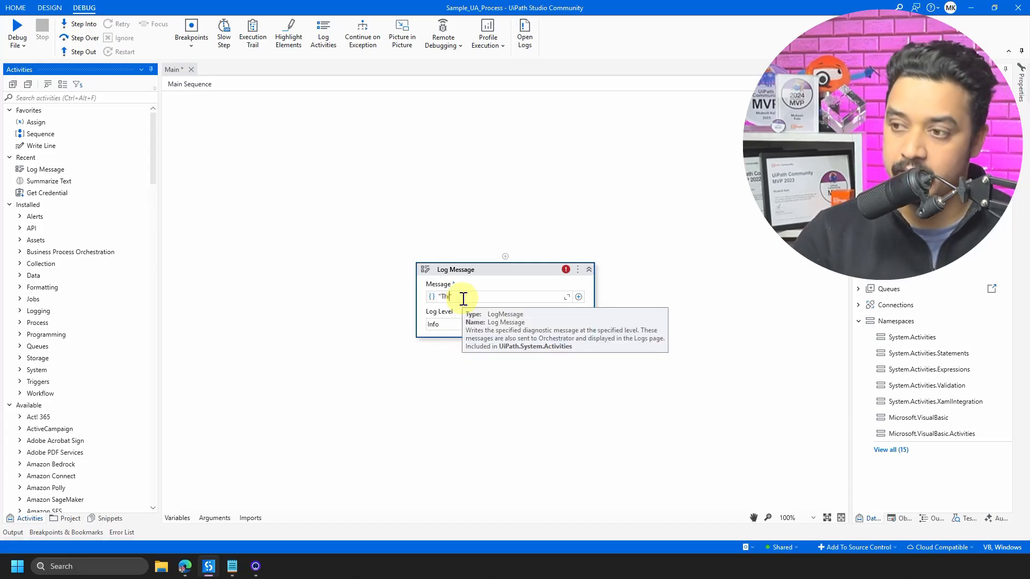
pyautogui.write('is is First Activity')
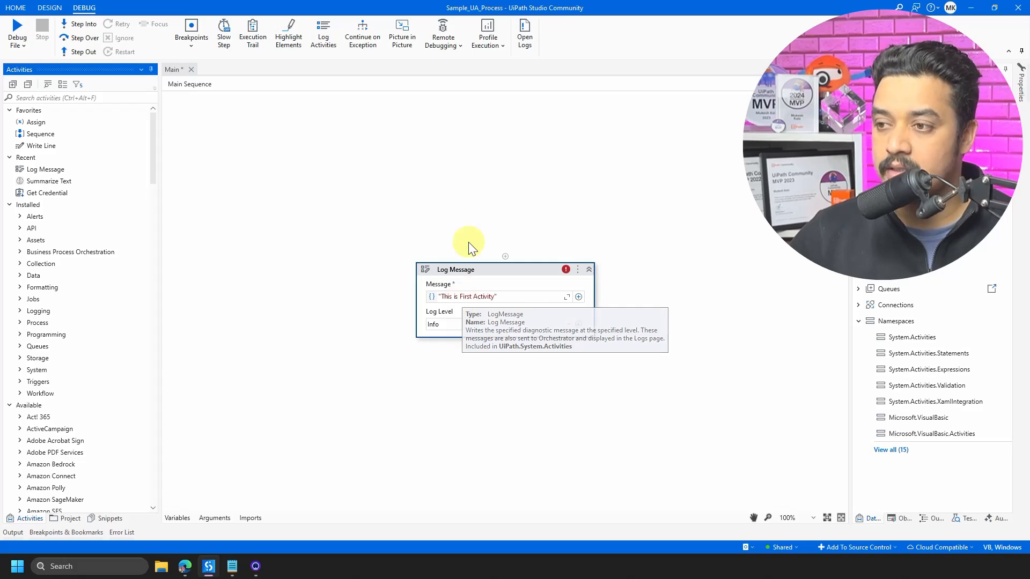
pyautogui.click(533, 204)
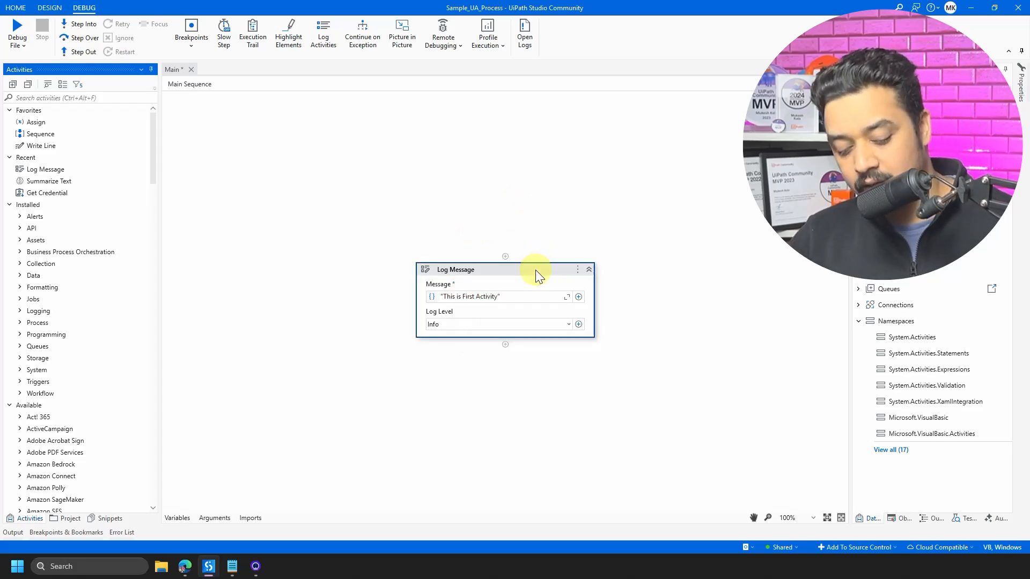
# Paste a copy of the Log Message below the first one and set its message to "Lot of Automation".
pyautogui.hotkey('ctrl', 'v')
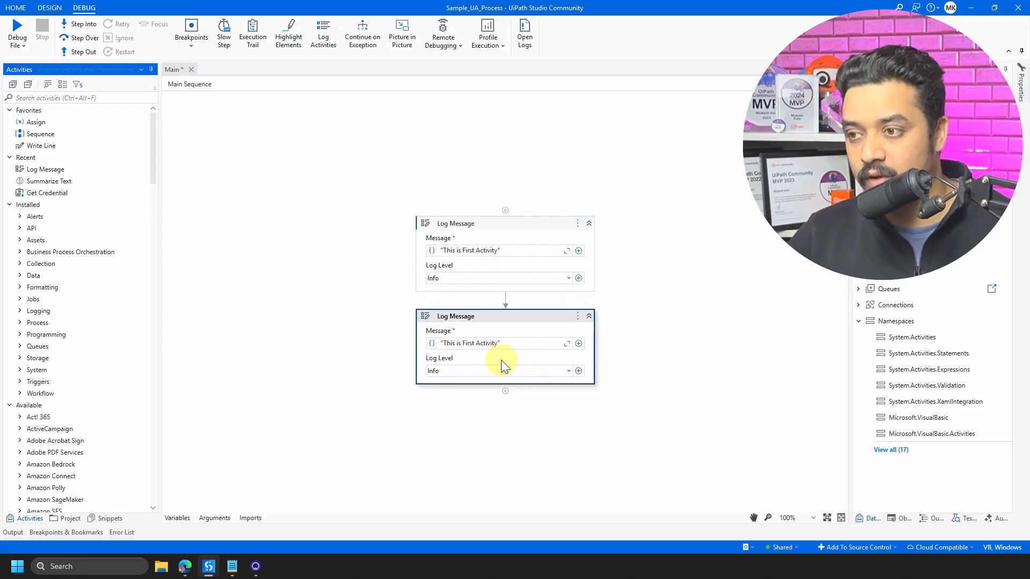
pyautogui.click(483, 344)
pyautogui.hotkey('ctrl', 'a')
pyautogui.write('"L')
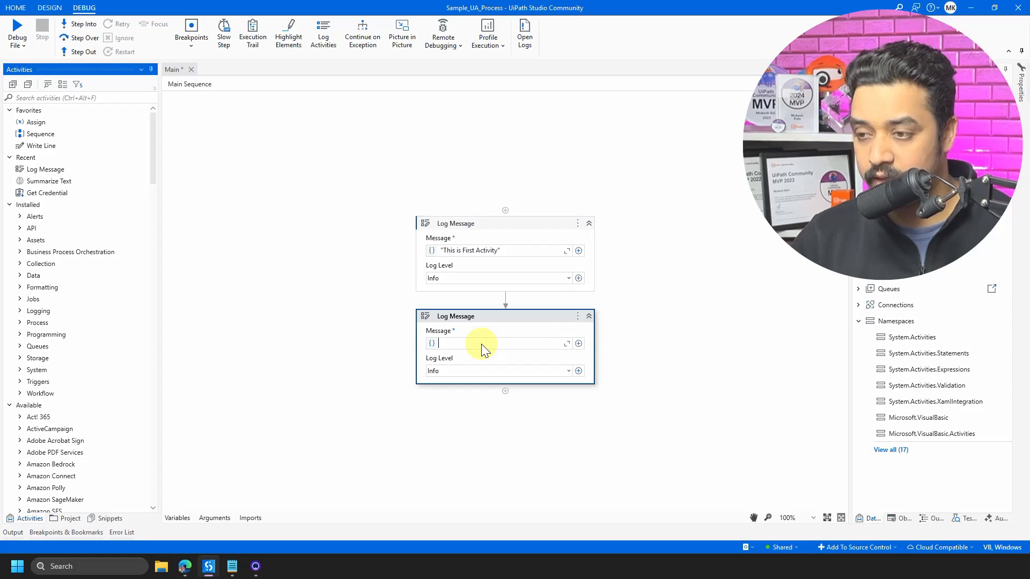
pyautogui.write('ot ')
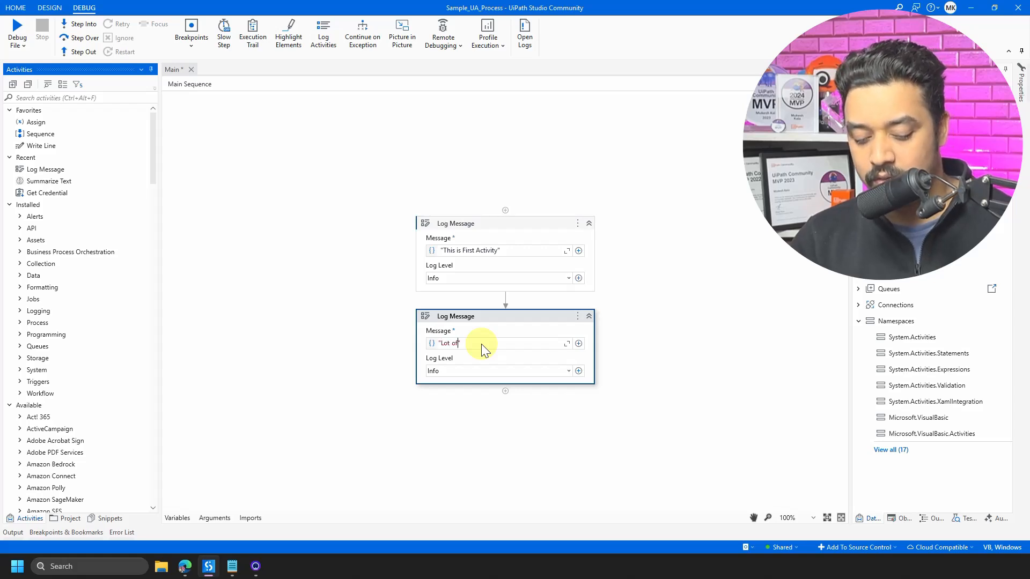
pyautogui.write('of Automation')
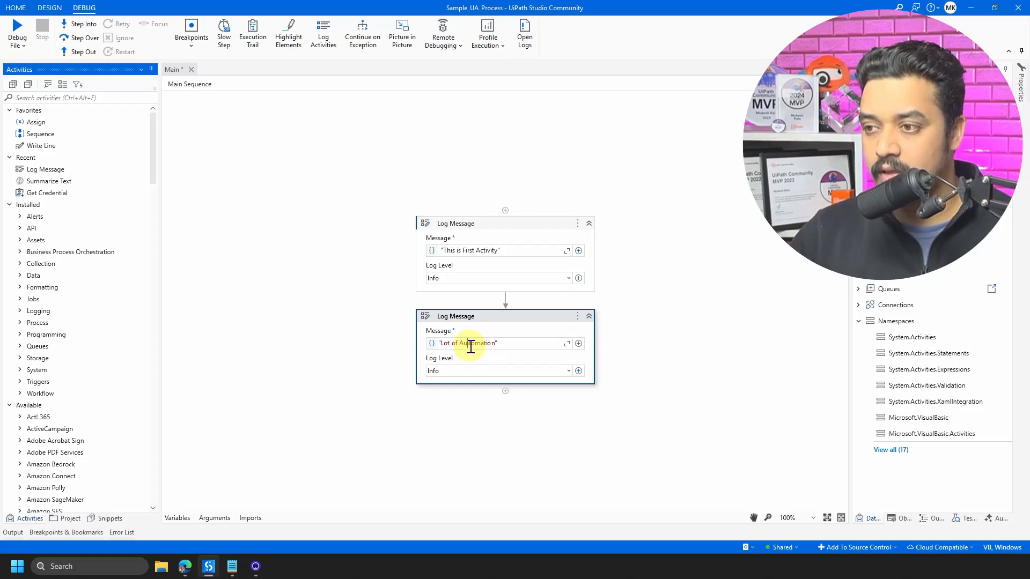
# Paste a third Log Message at the end of the sequence, set its message to "End Process", and save the workflow.
pyautogui.click(520, 317)
pyautogui.hotkey('ctrl', 'v')
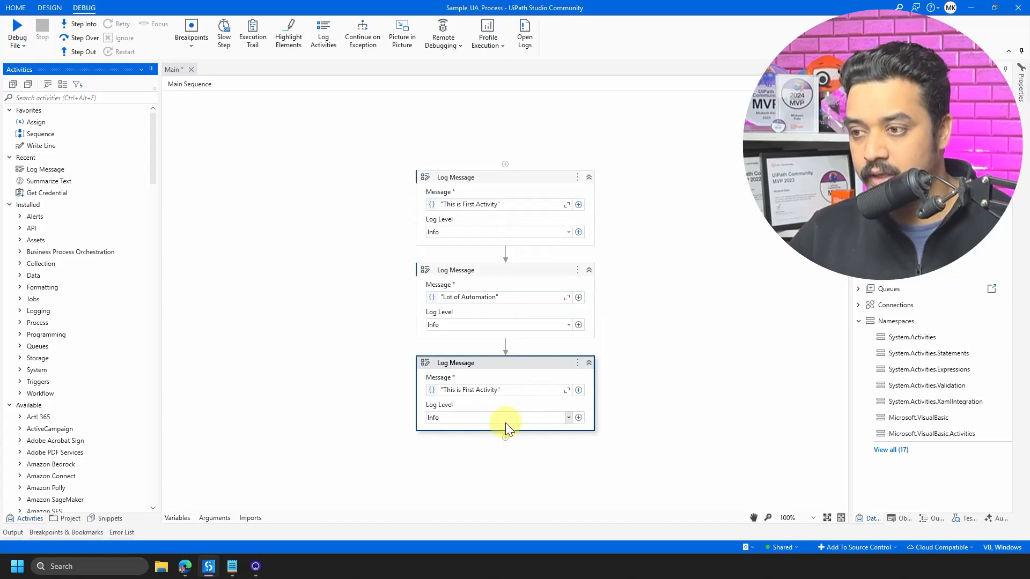
pyautogui.tripleClick(487, 392)
pyautogui.press('BackSpace')
pyautogui.write('"')
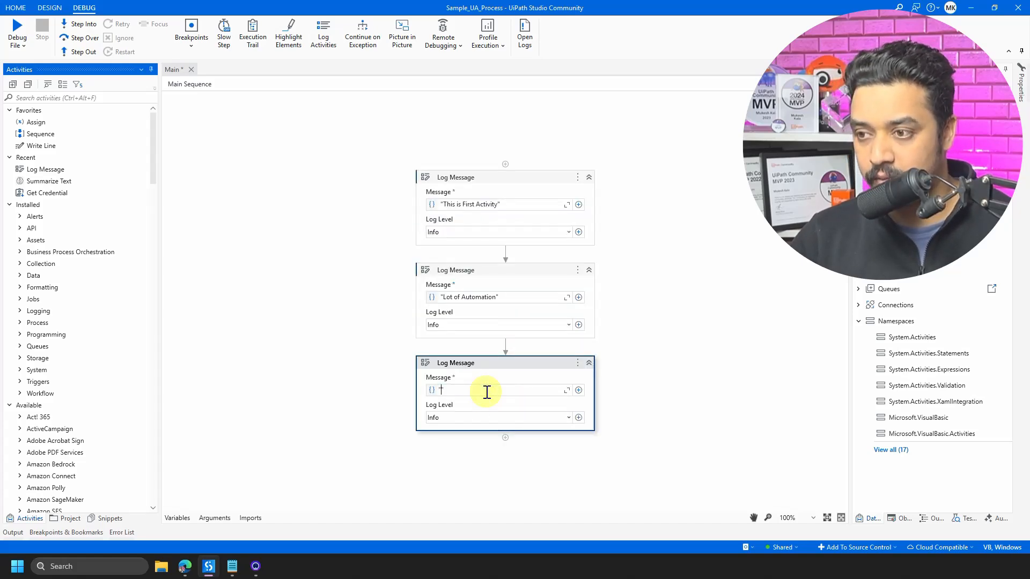
pyautogui.write('End Process')
pyautogui.click(661, 322)
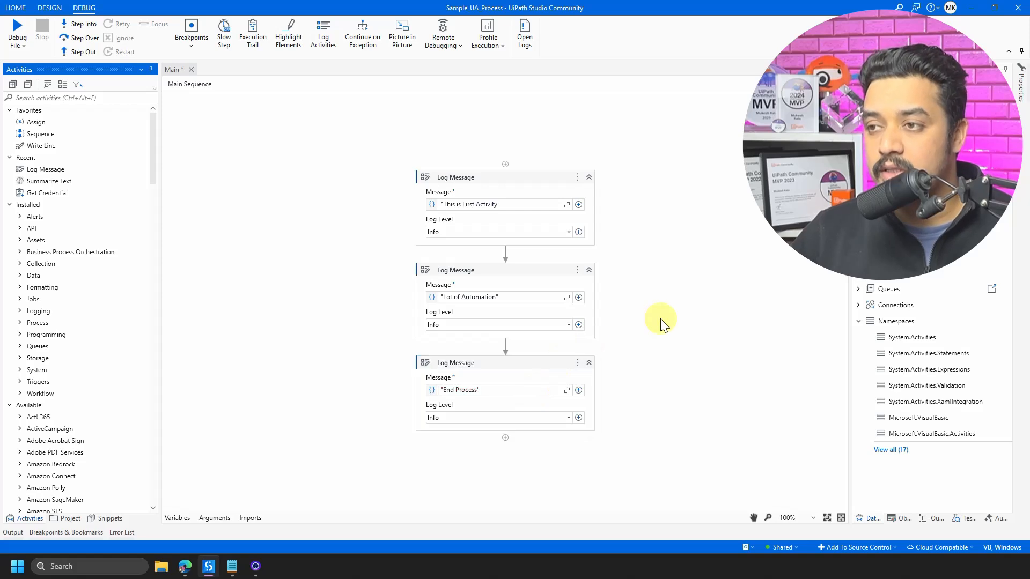
pyautogui.hotkey('ctrl', 's')
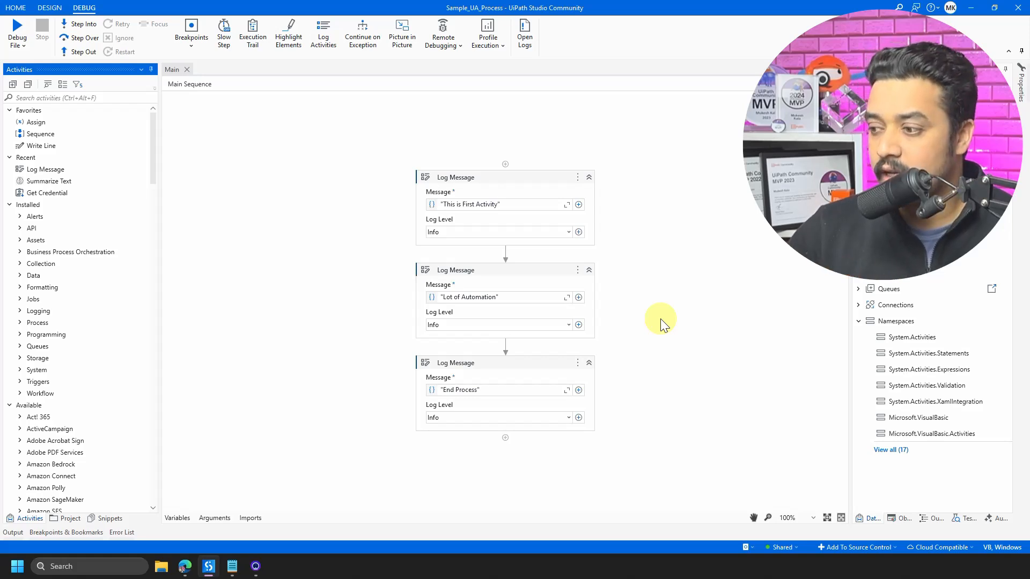
# Choose Shared as the Orchestrator folder for the project and check the folder selection.
pyautogui.click(785, 548)
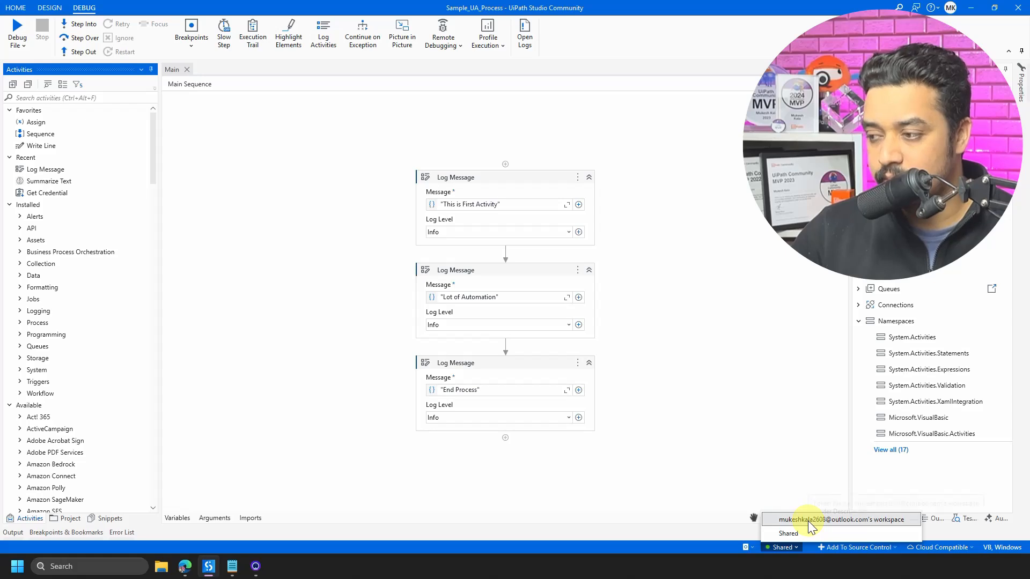
pyautogui.click(781, 534)
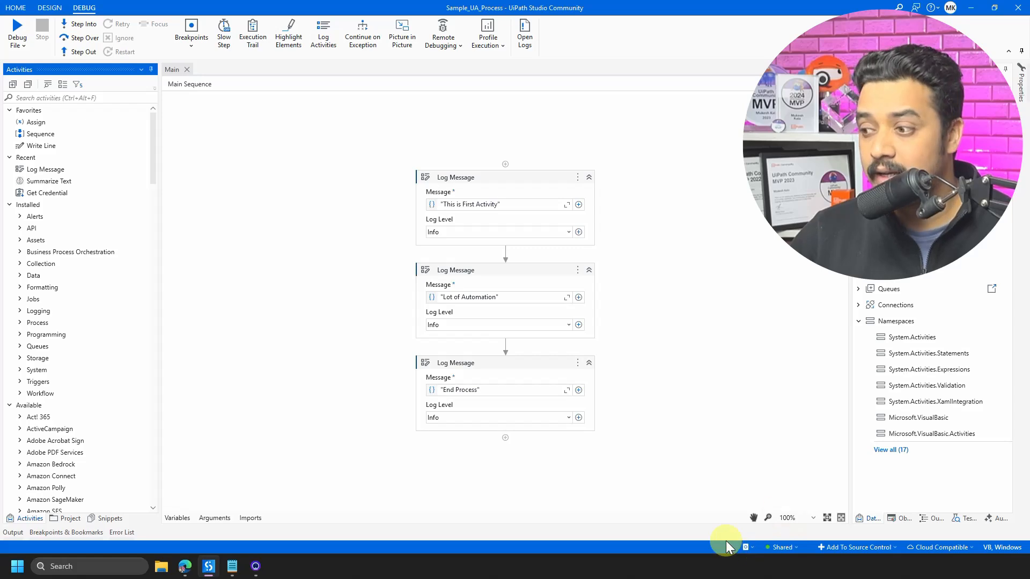
pyautogui.click(785, 548)
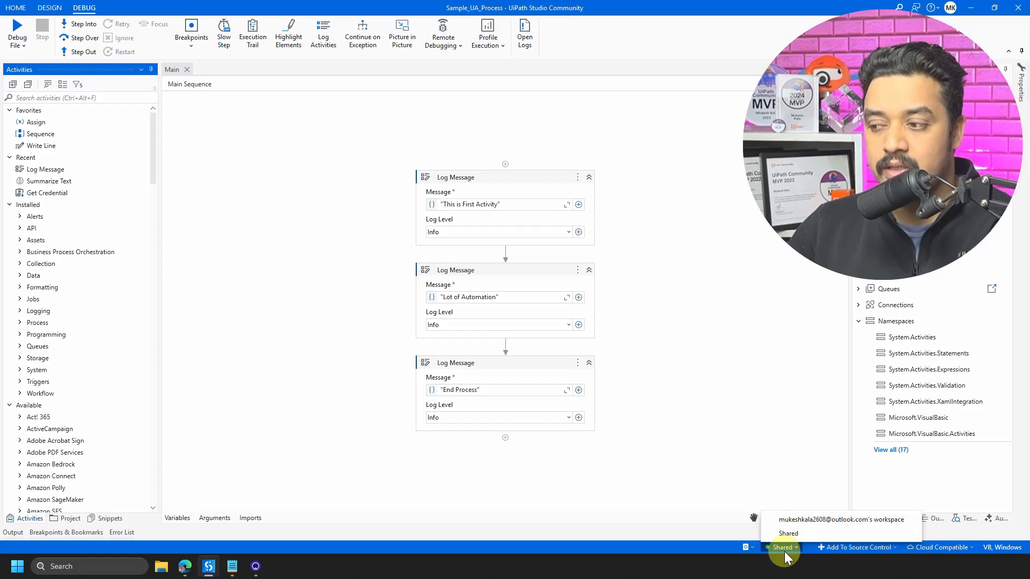
pyautogui.click(785, 549)
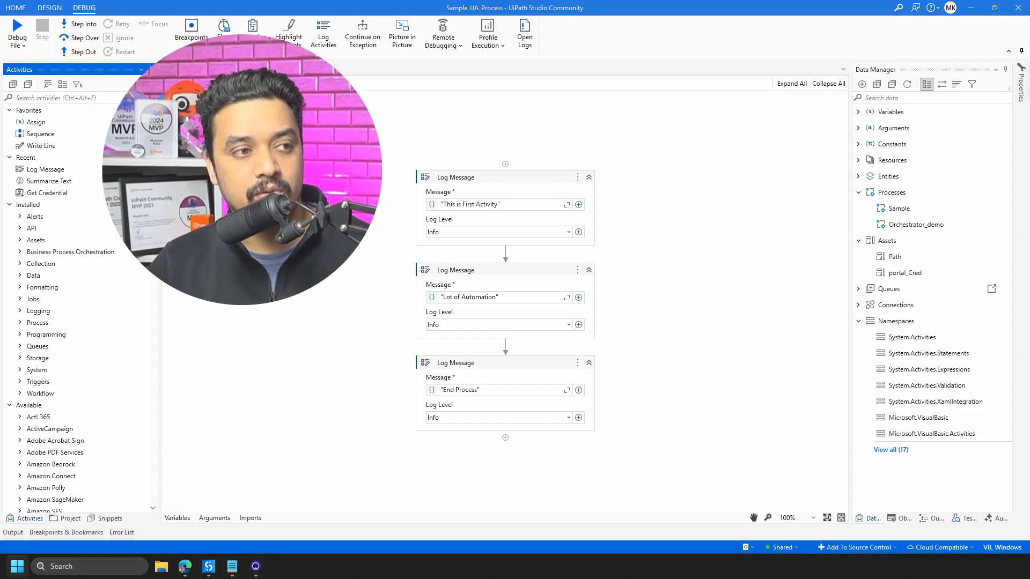
# Open the UiPath Assistant preferences and check the Orchestrator connection type, service URL and status.
pyautogui.press('Return')
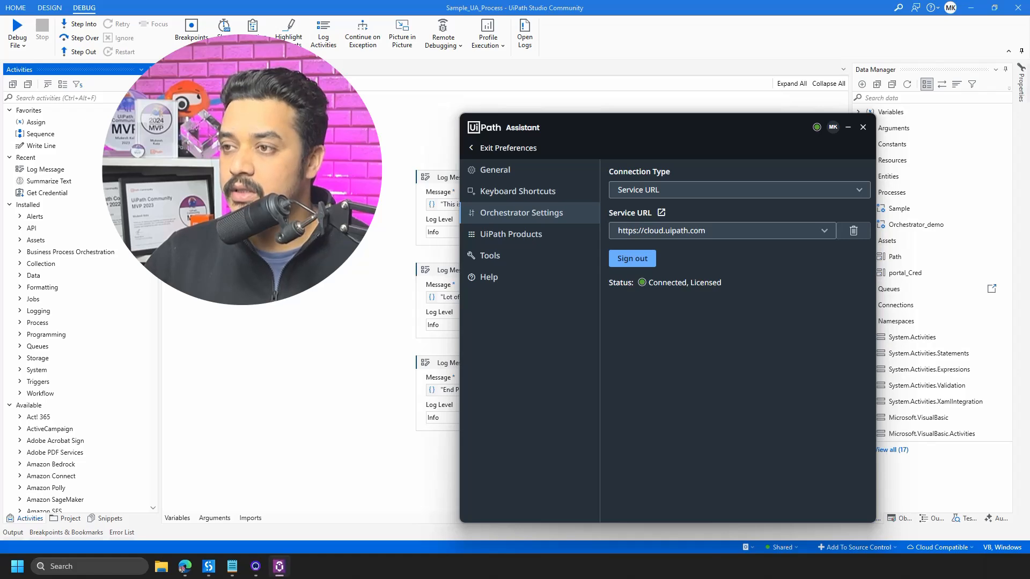
pyautogui.click(471, 148)
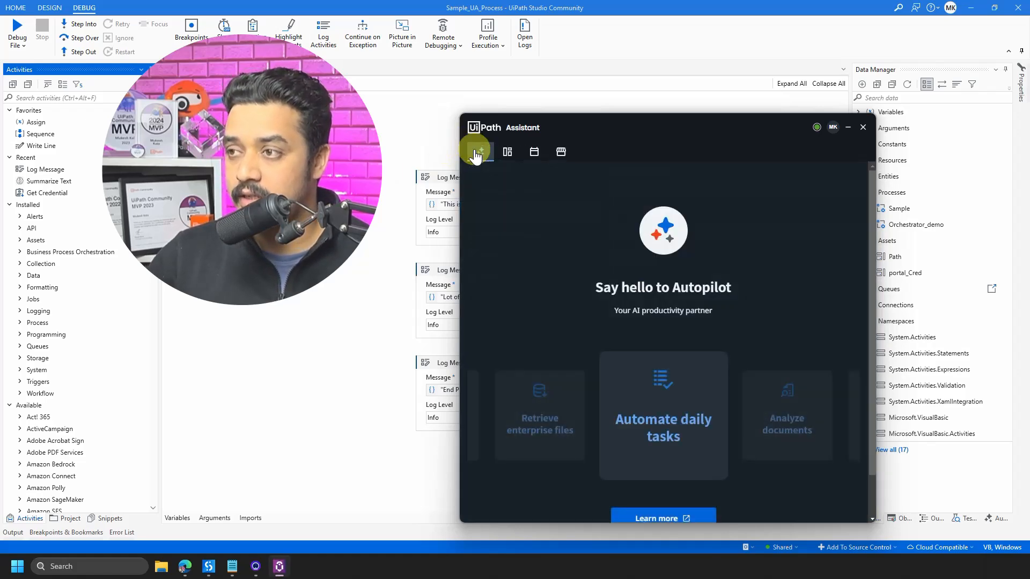
pyautogui.click(833, 128)
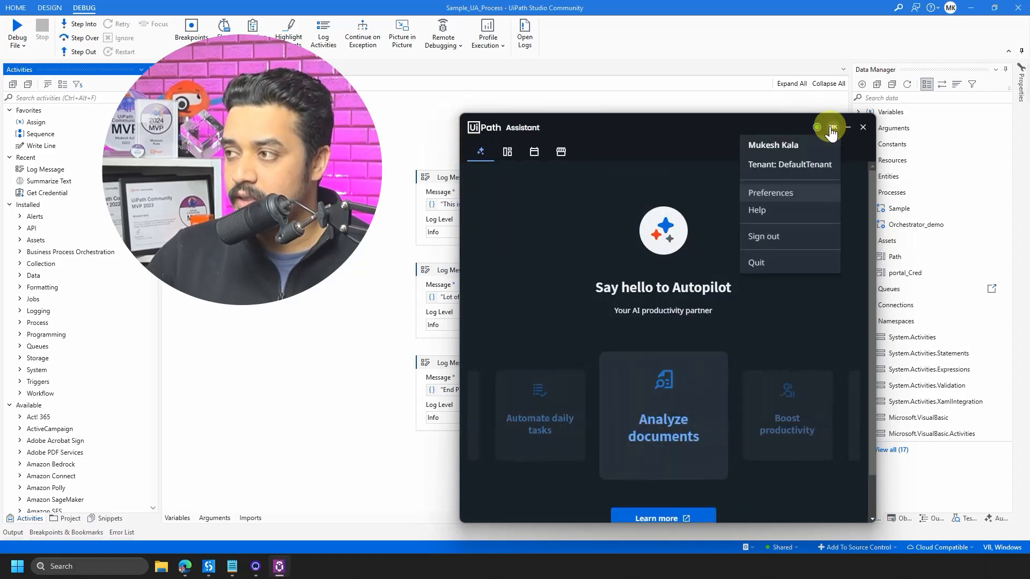
pyautogui.click(786, 197)
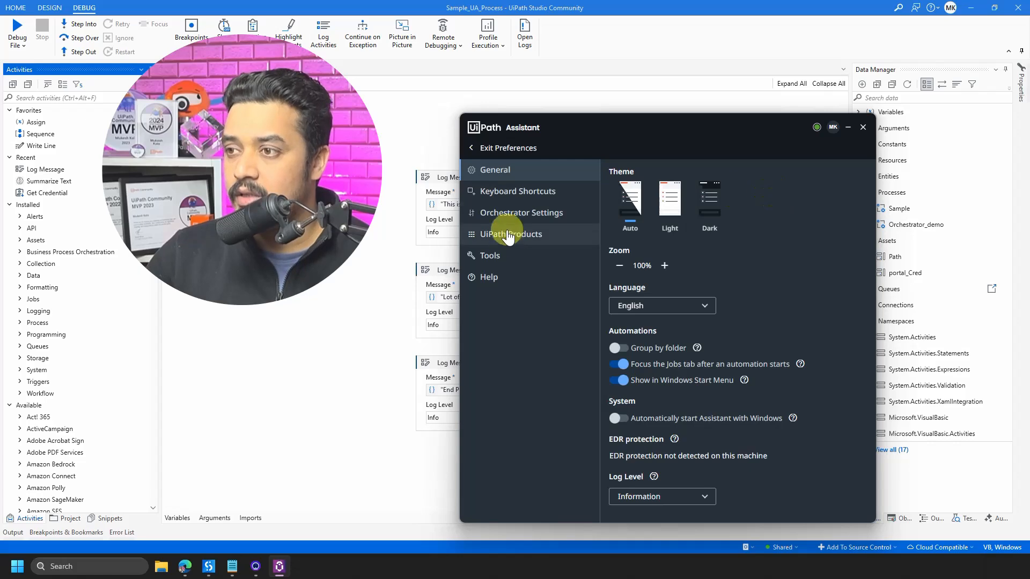
pyautogui.click(518, 217)
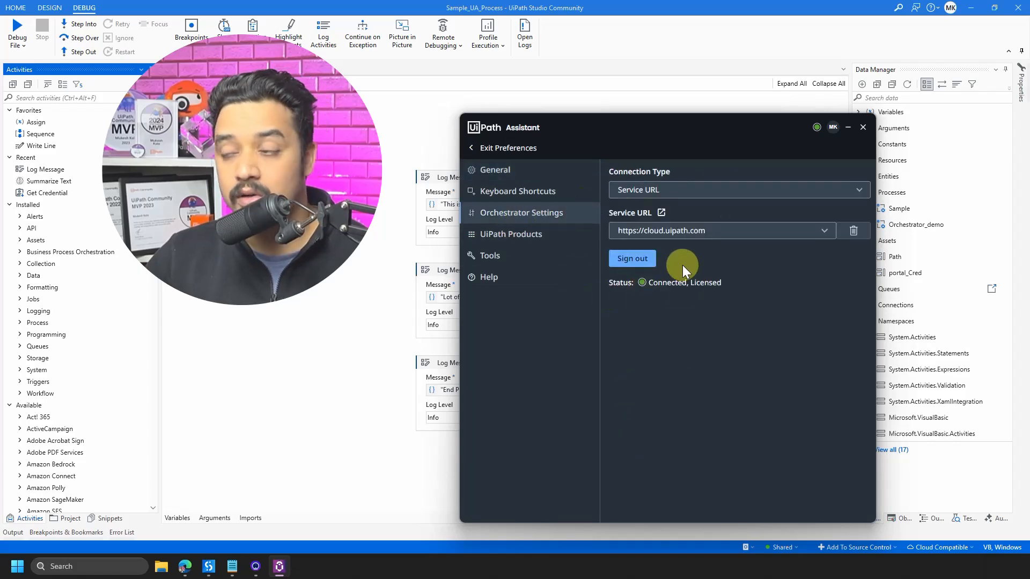
pyautogui.moveTo(709, 288)
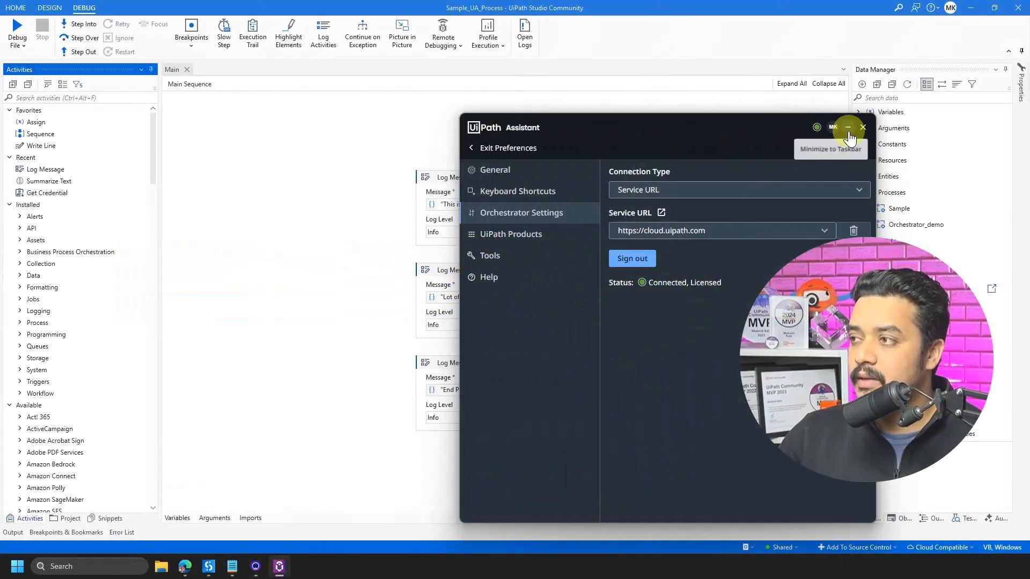
pyautogui.click(850, 132)
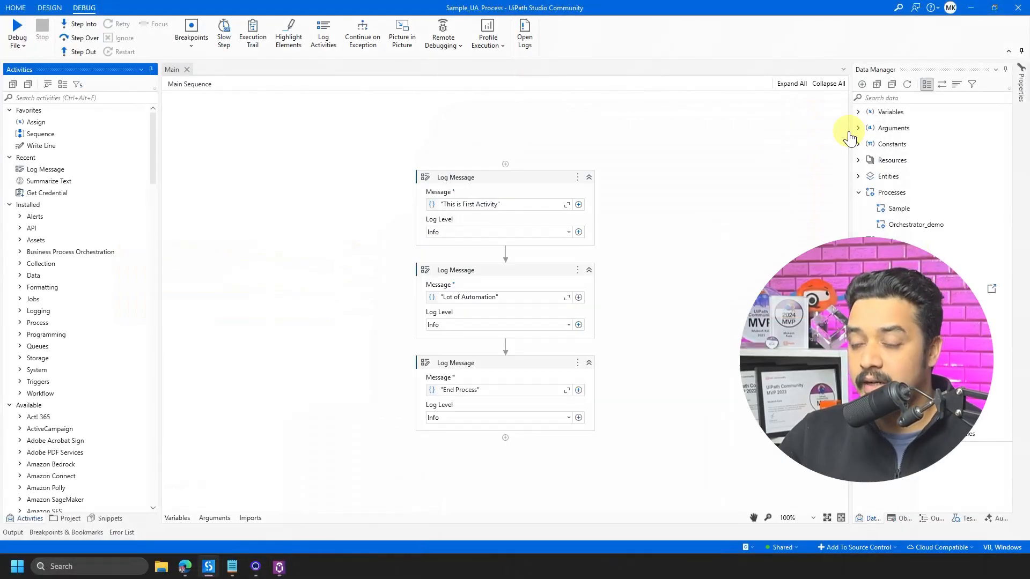
# Switch to the browser and go from the licence administration page to the tenant-level robots list in Orchestrator.
pyautogui.click(186, 566)
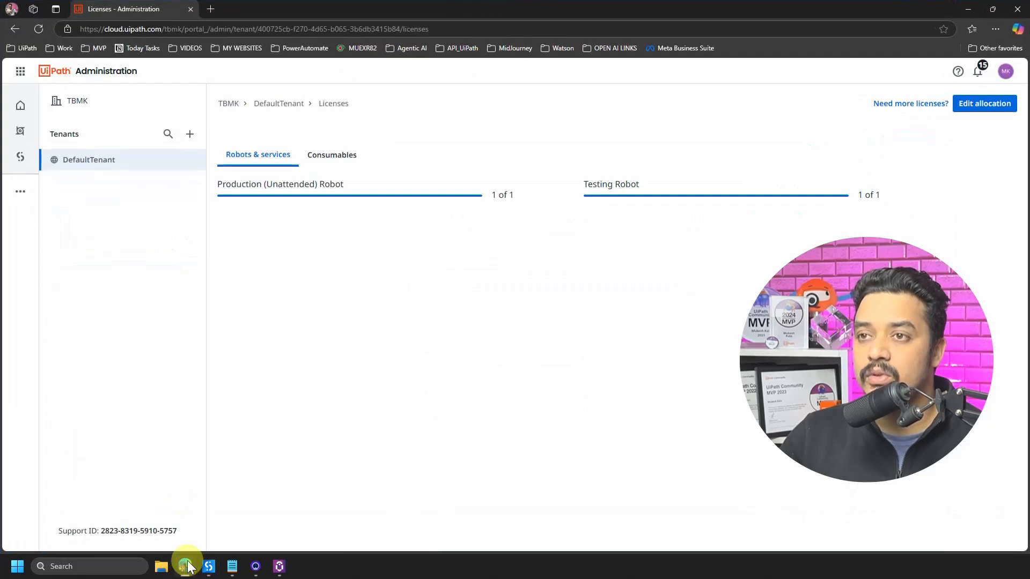
pyautogui.click(20, 71)
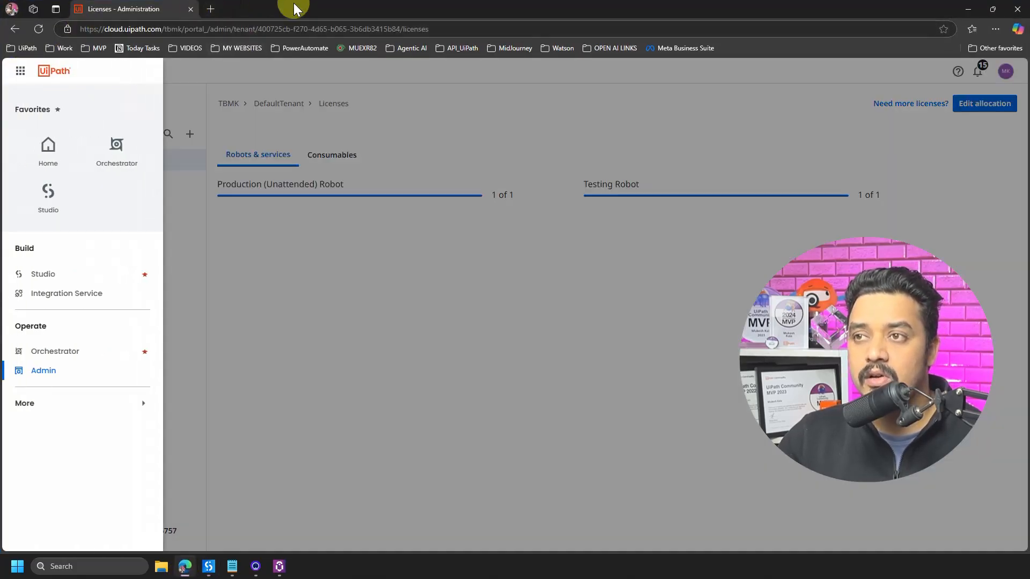
pyautogui.click(994, 217)
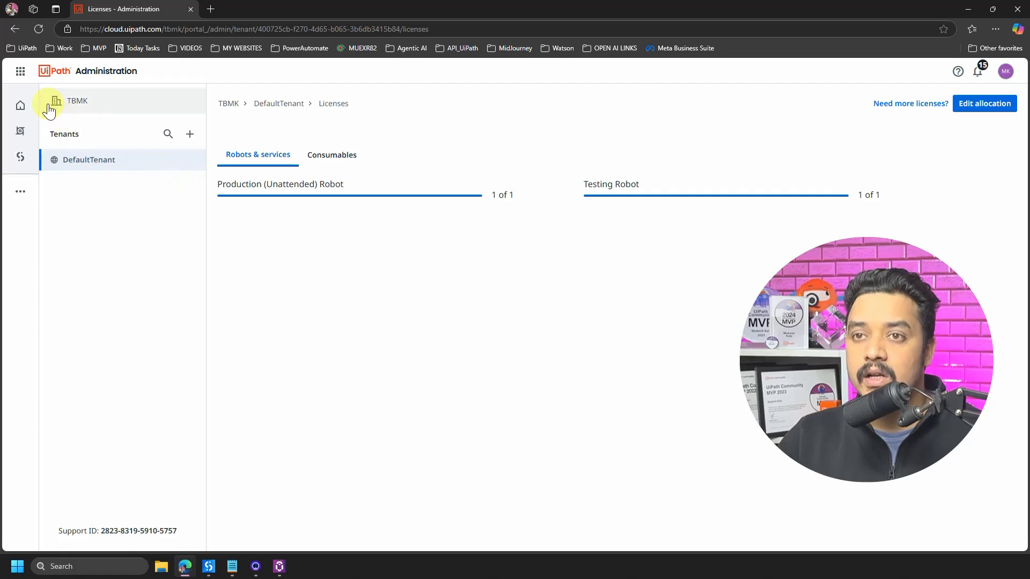
pyautogui.click(21, 72)
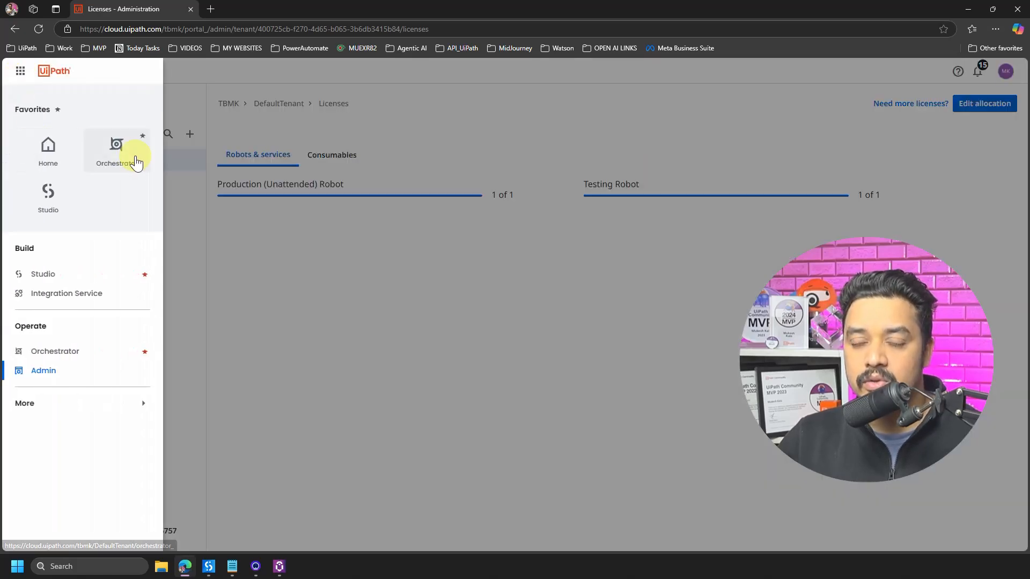
pyautogui.click(119, 160)
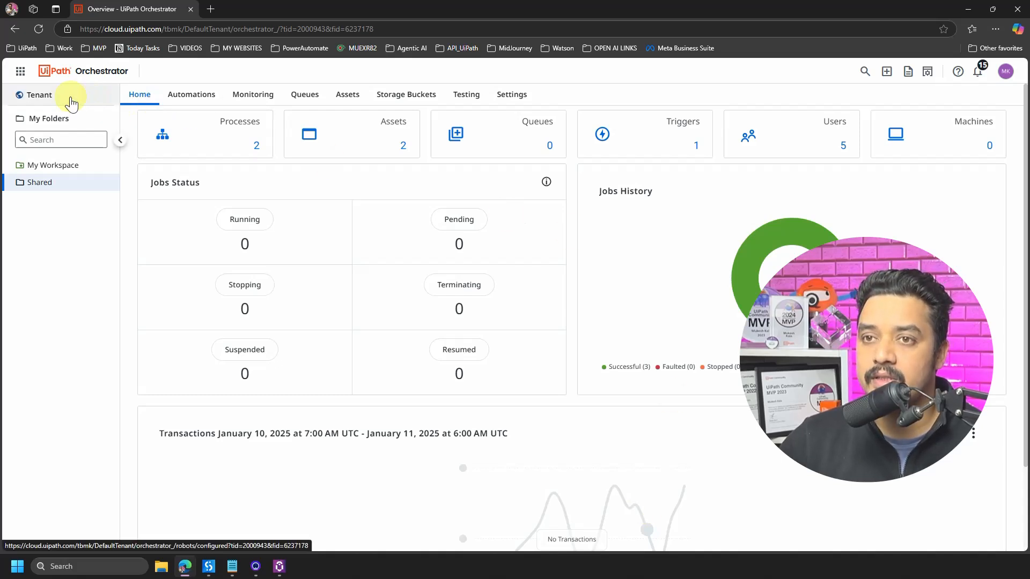
pyautogui.click(50, 100)
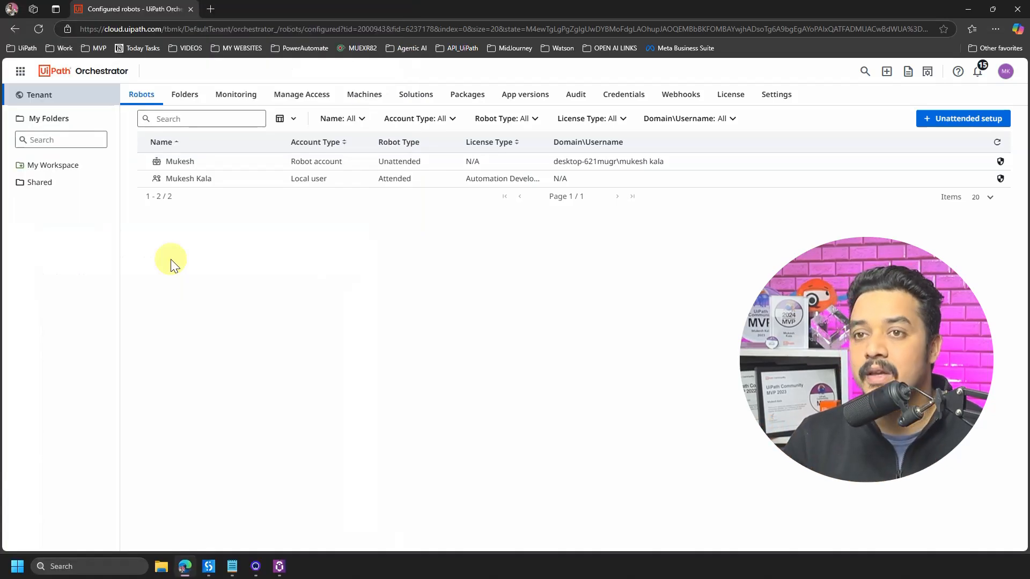
pyautogui.click(67, 100)
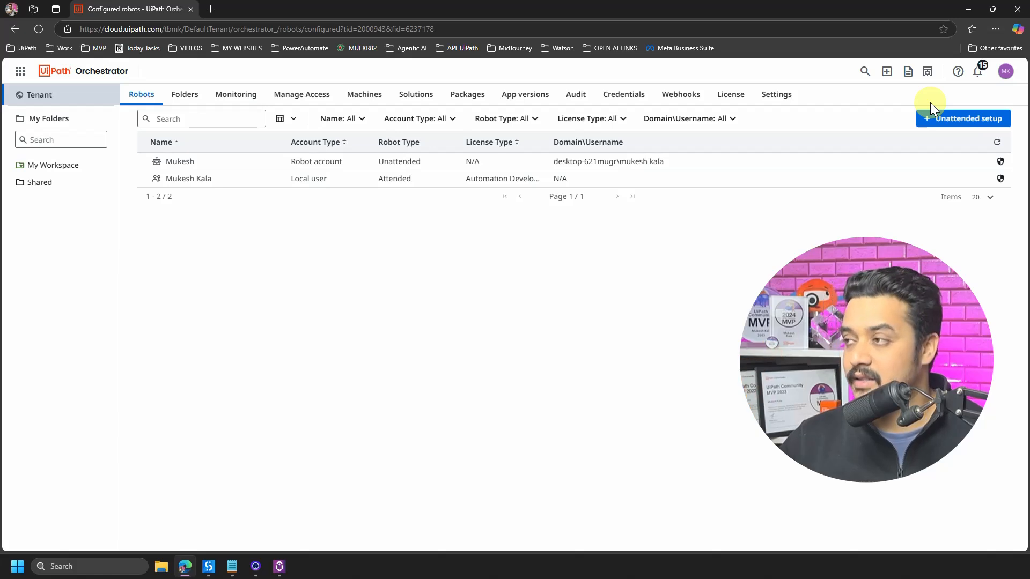
# Start an unattended setup with the self-hosted Machine template (Static) configuration and open the form for a new machine template.
pyautogui.click(952, 122)
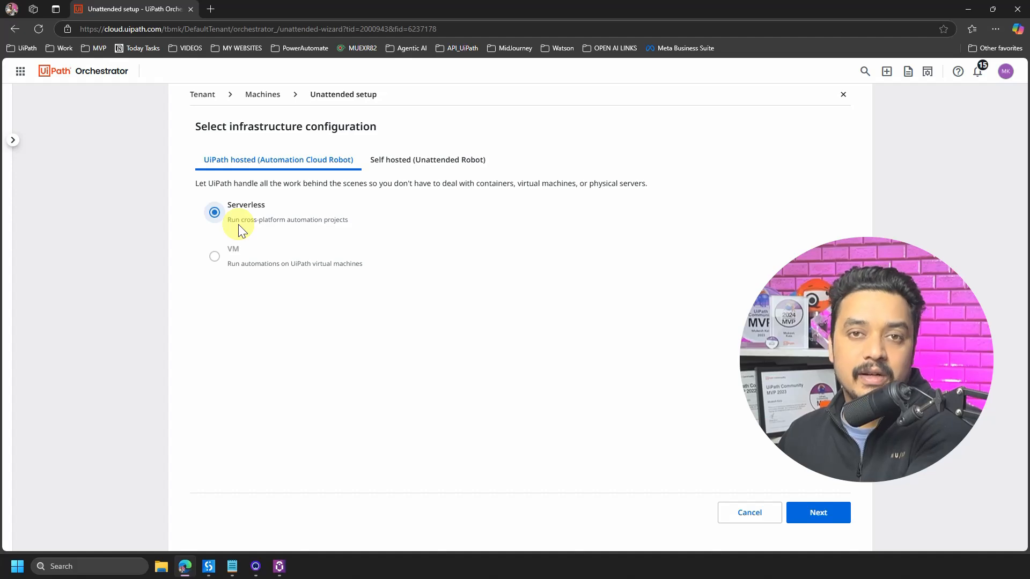
pyautogui.click(416, 167)
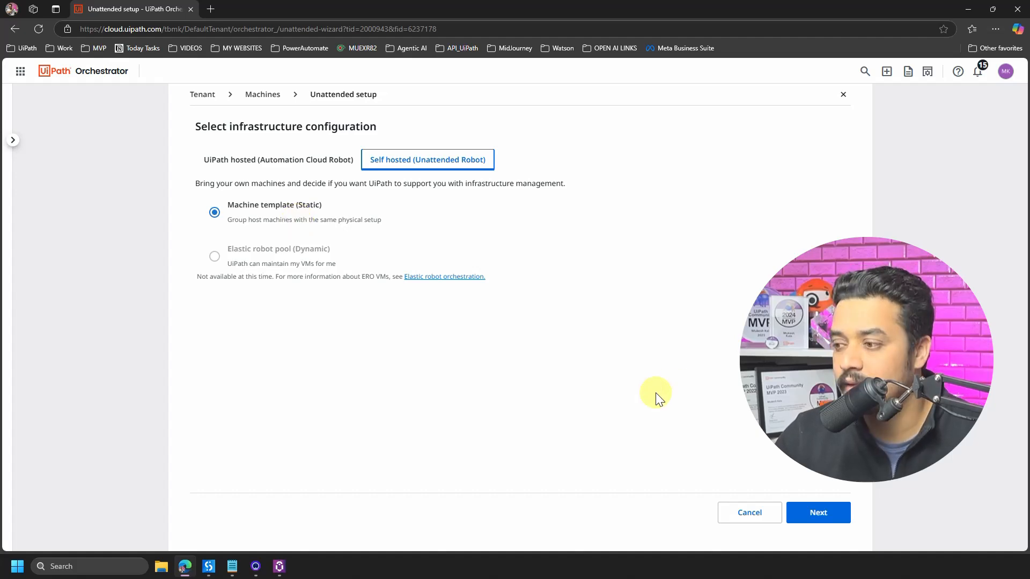
pyautogui.click(817, 514)
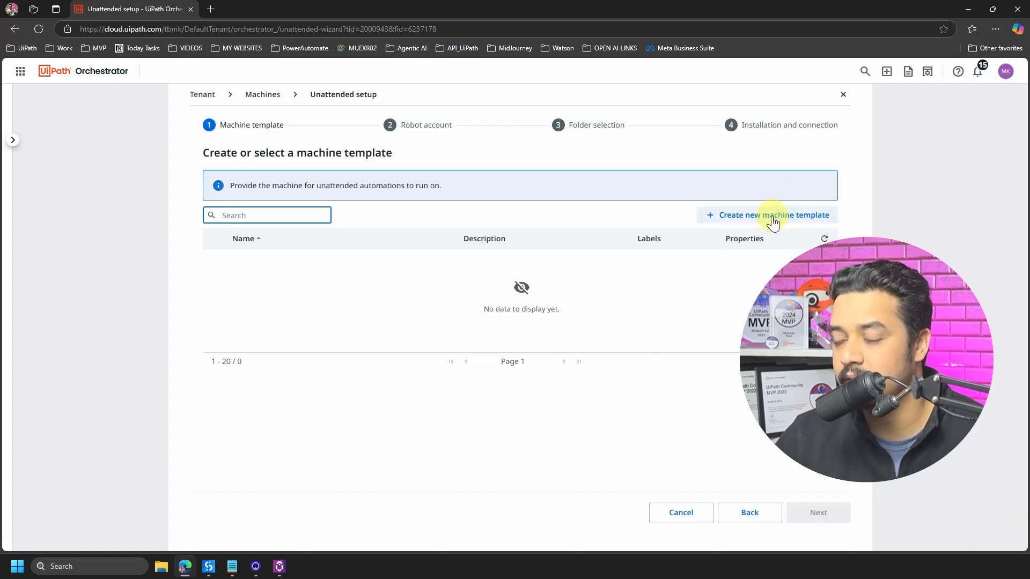
pyautogui.click(773, 218)
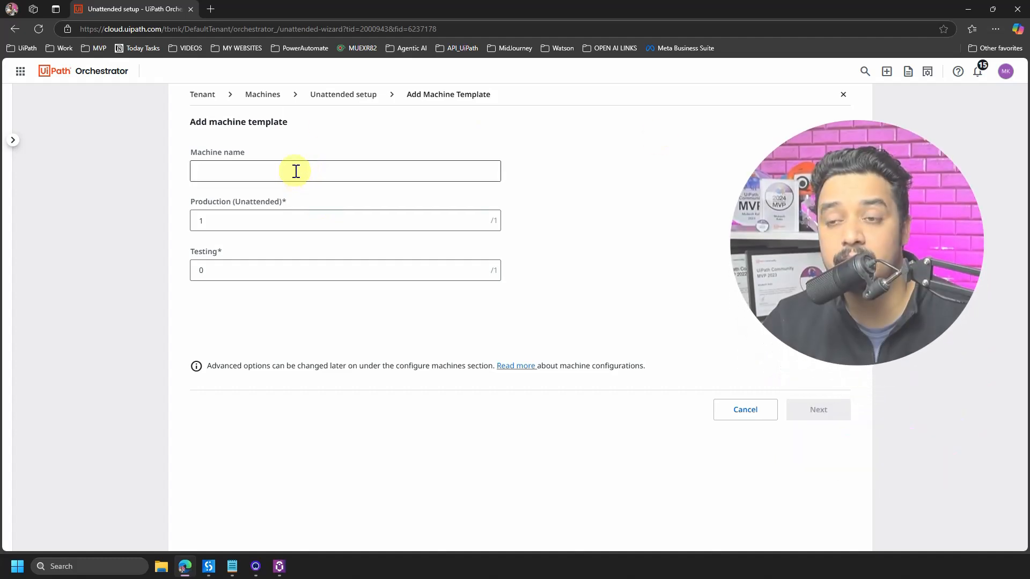
pyautogui.click(295, 171)
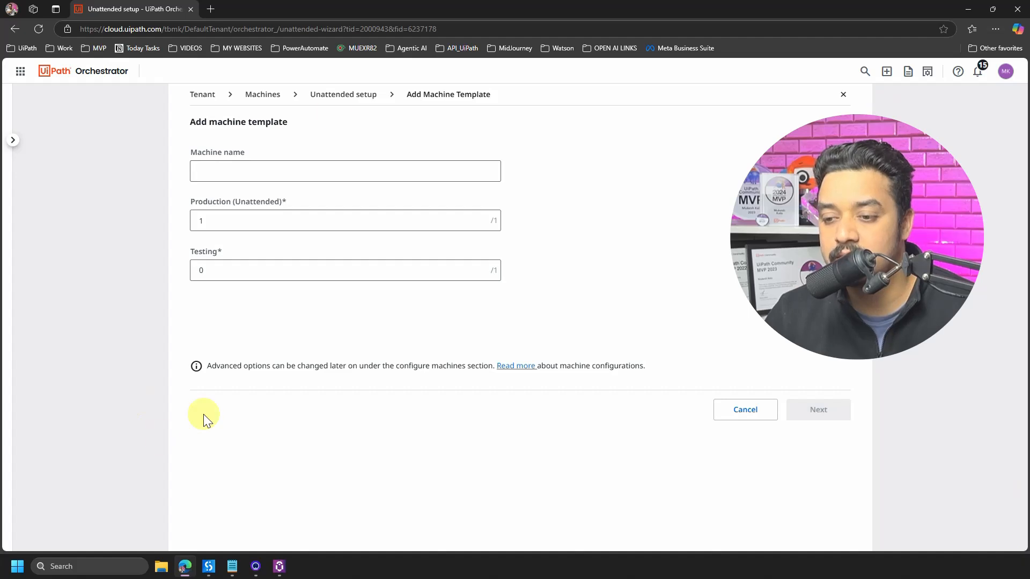
# Open Command Prompt and run whoami to get the machine's domain and user name.
pyautogui.click(18, 569)
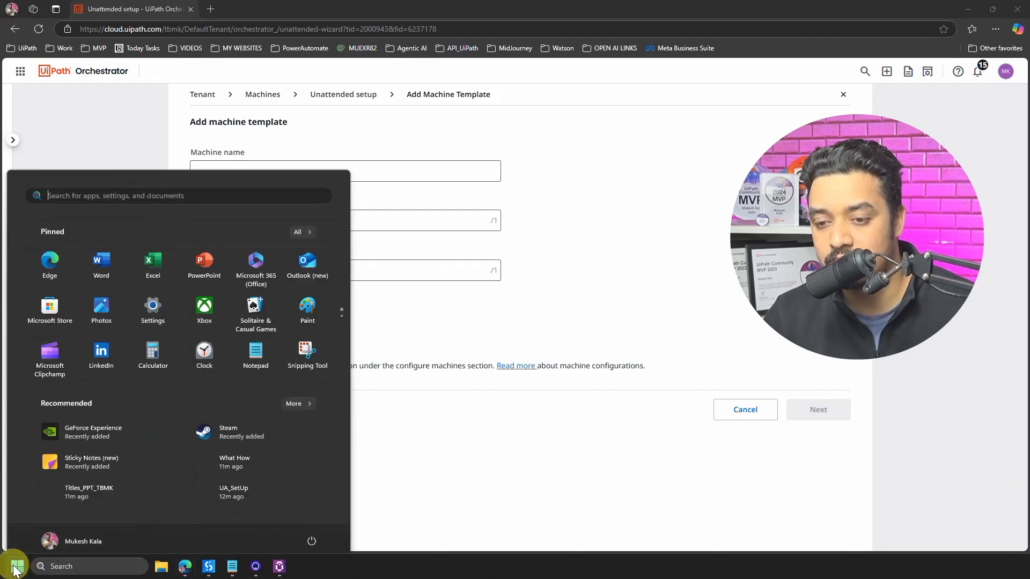
pyautogui.write('cmd')
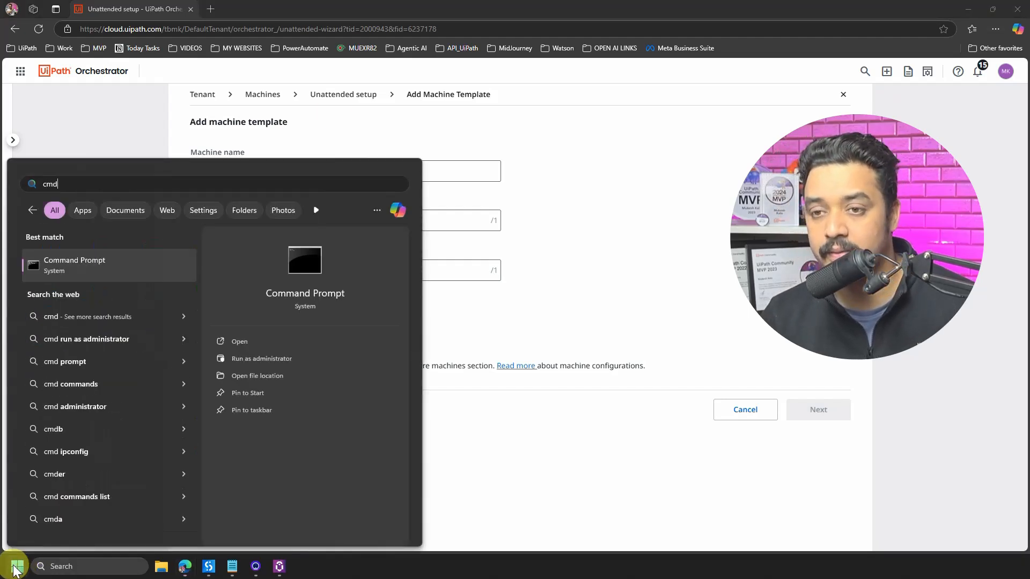
pyautogui.press('Return')
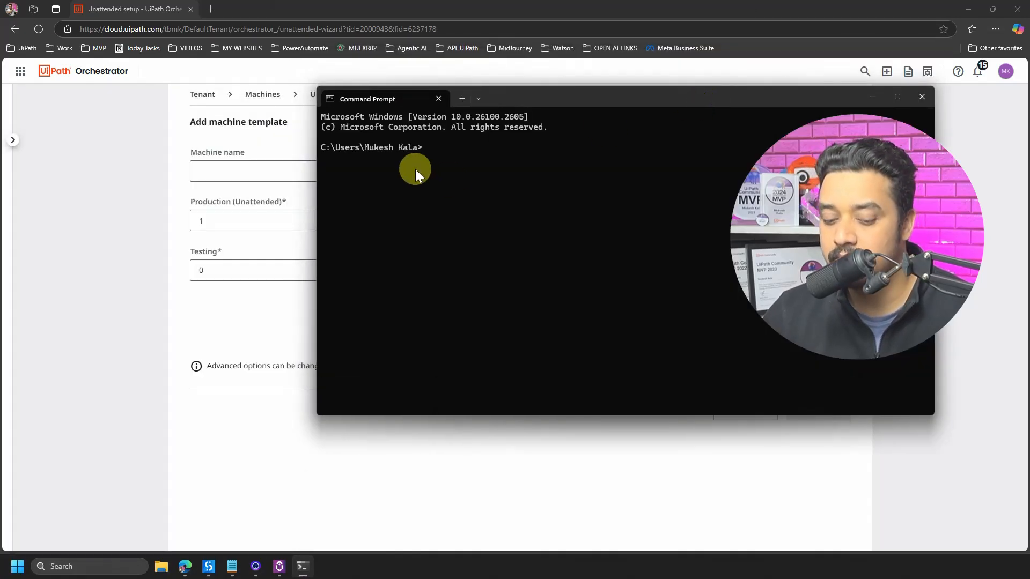
pyautogui.write('oami')
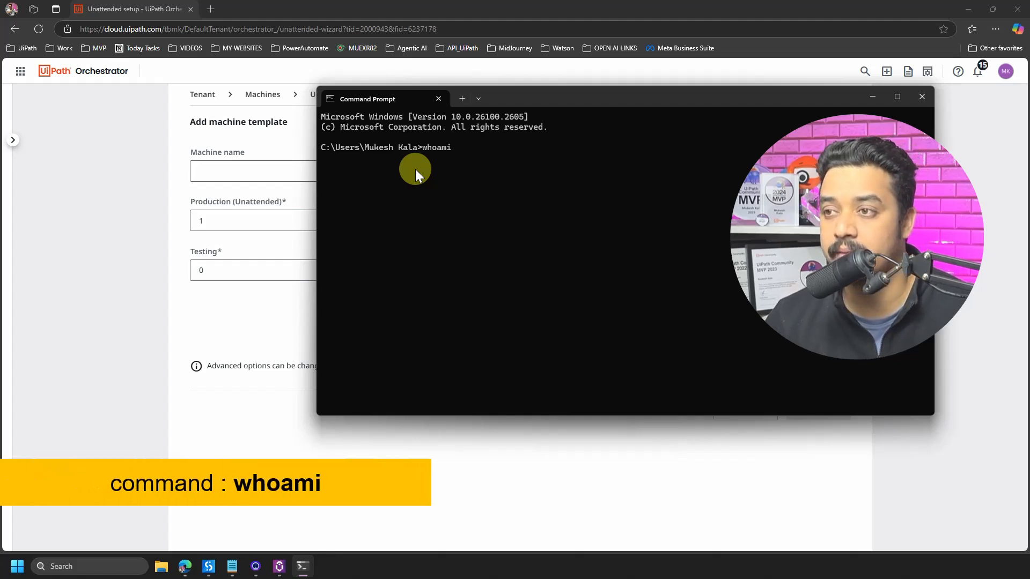
pyautogui.press('Return')
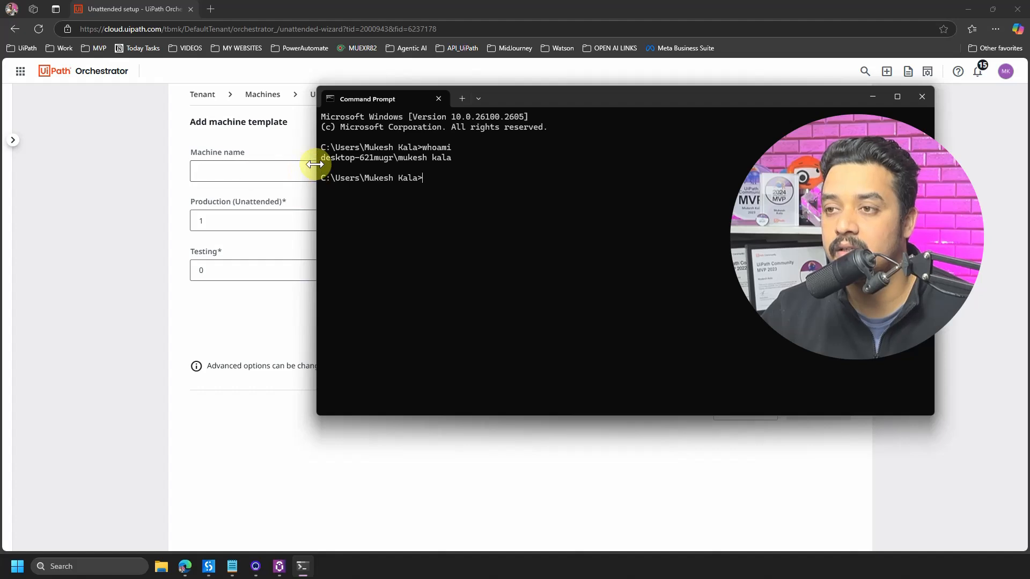
# Copy the machine part of the whoami output, desktop-621mugr, into the new template's machine name.
pyautogui.moveTo(387, 159); pyautogui.dragTo(391, 159)
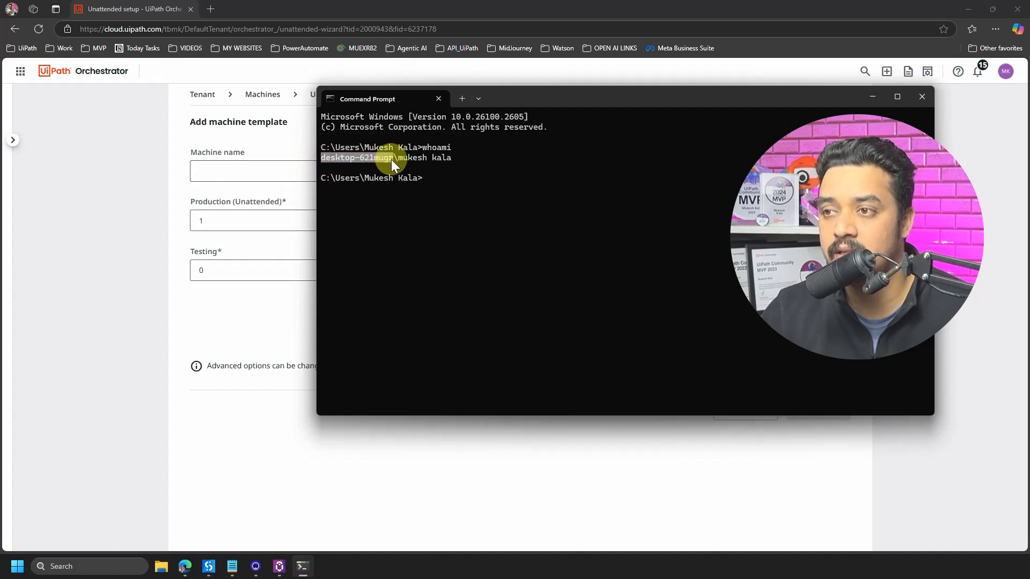
pyautogui.doubleClick(411, 158)
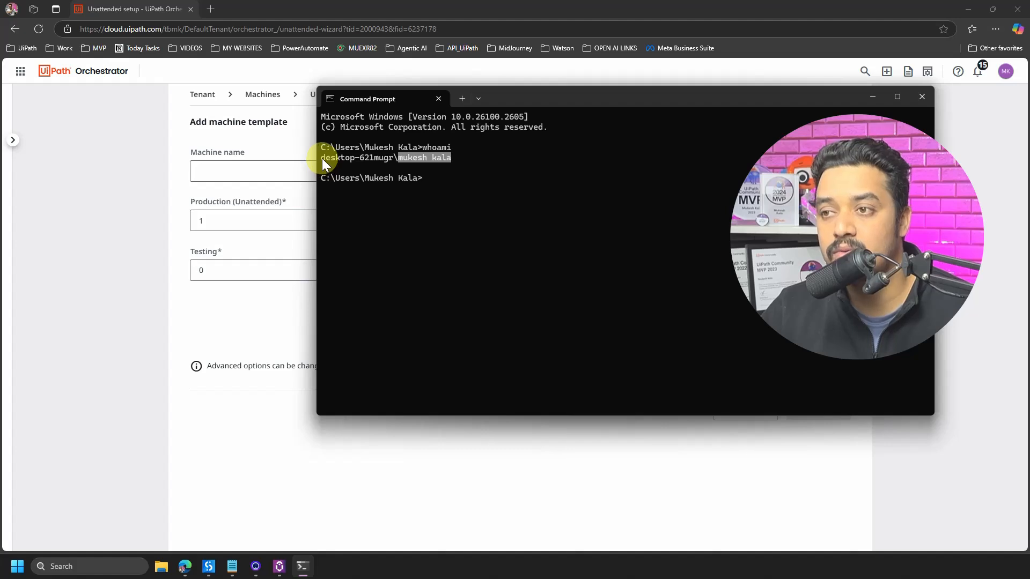
pyautogui.moveTo(322, 159); pyautogui.dragTo(393, 160)
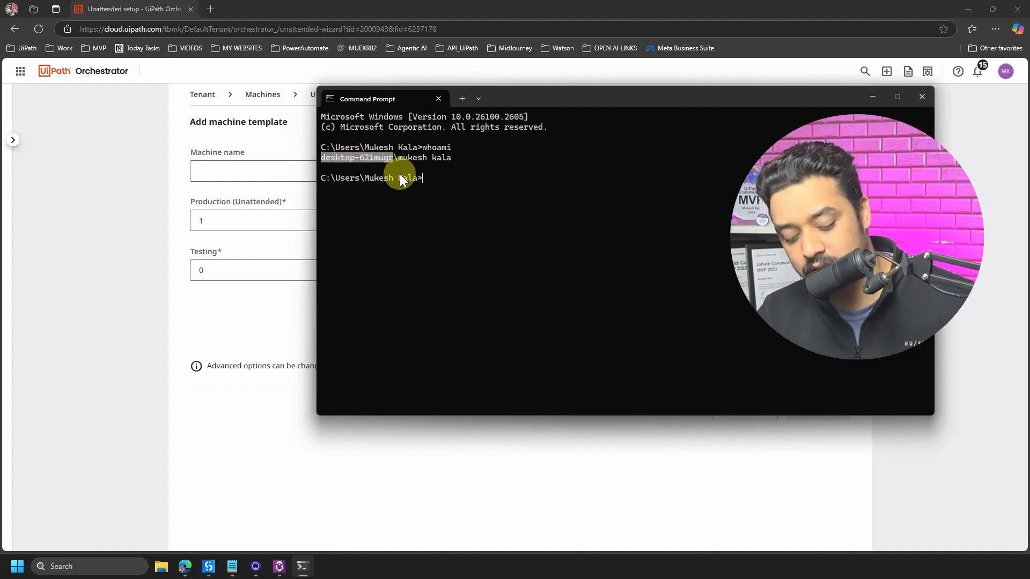
pyautogui.hotkey('ctrl', 'c')
pyautogui.click(256, 171)
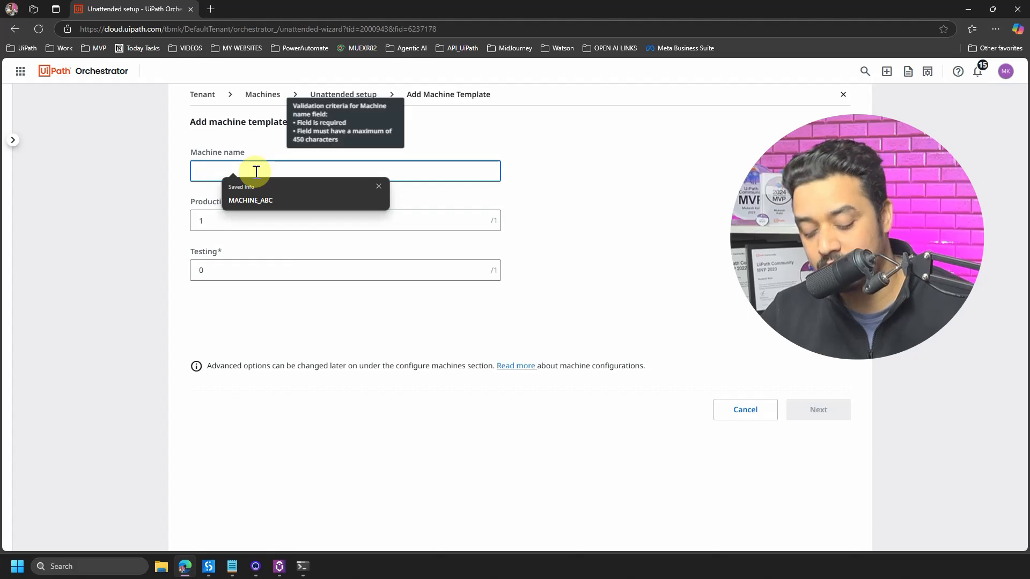
pyautogui.hotkey('ctrl', 'v')
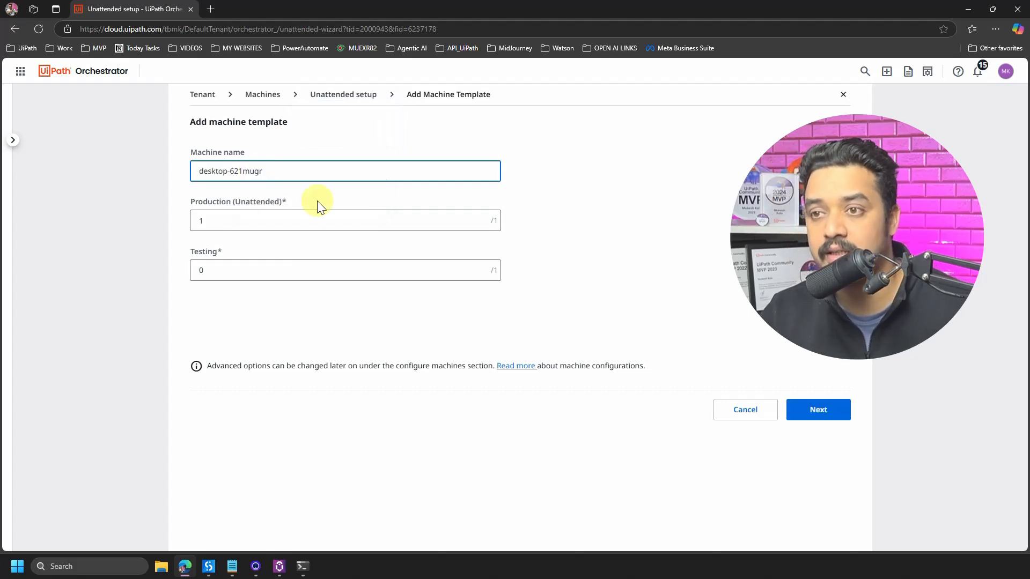
# Create the machine template with 1 Production (Unattended) and 0 Testing licences, and select it for the setup.
pyautogui.click(649, 221)
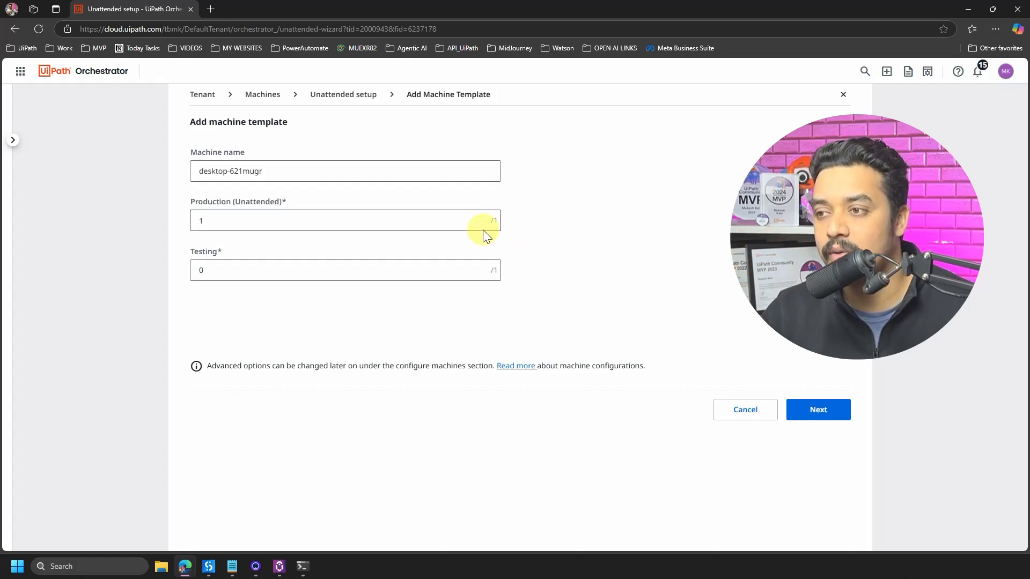
pyautogui.moveTo(208, 172)
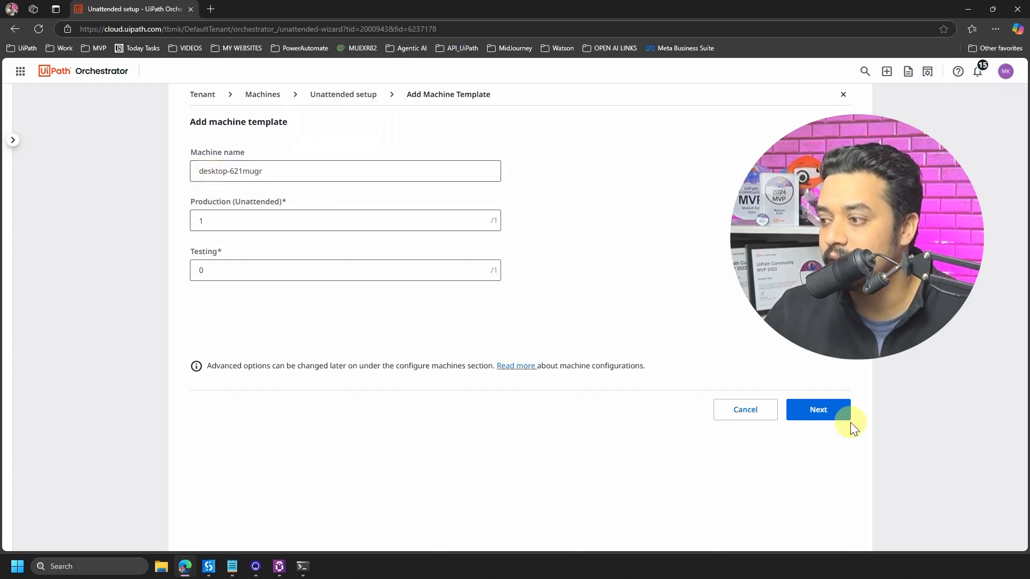
pyautogui.click(818, 410)
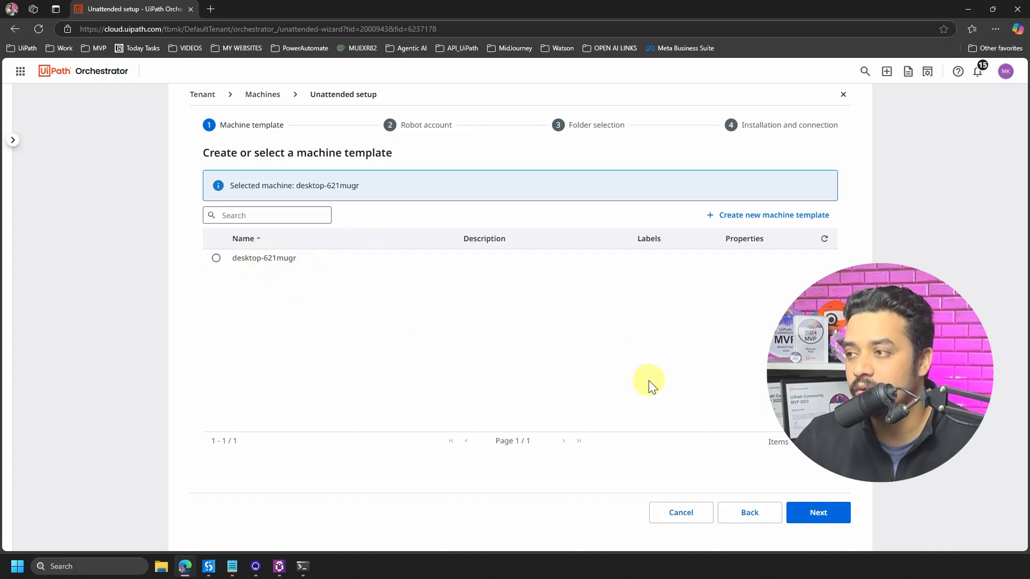
pyautogui.click(215, 260)
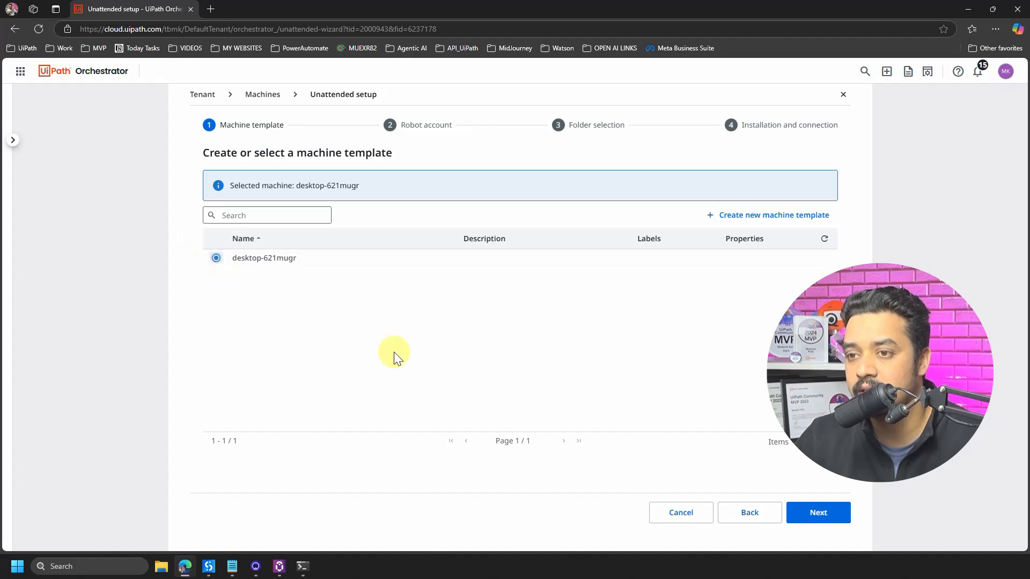
# Continue to the robot account stage and start a new robot account named TBMK_UA_ROBO.
pyautogui.click(820, 523)
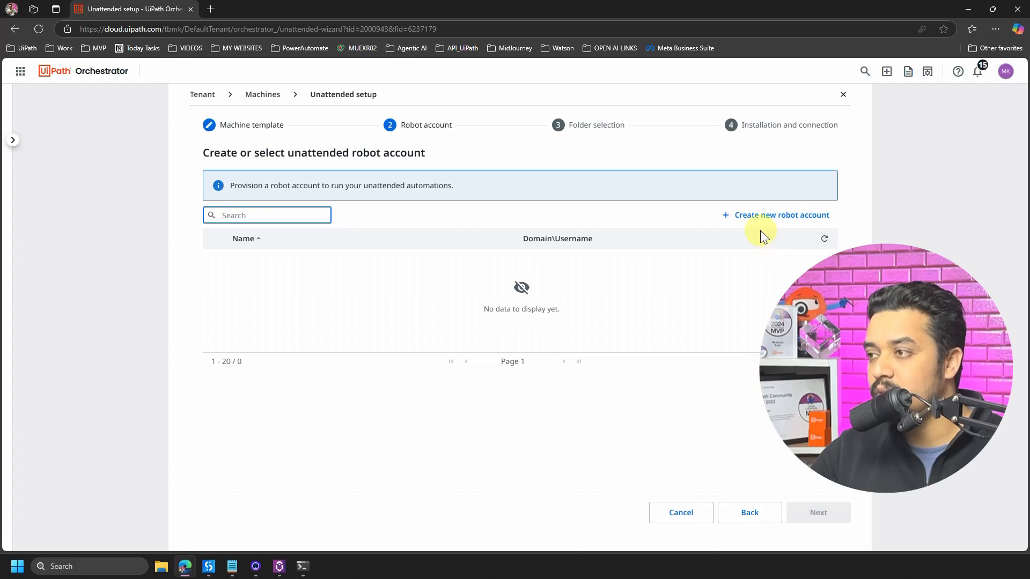
pyautogui.click(778, 224)
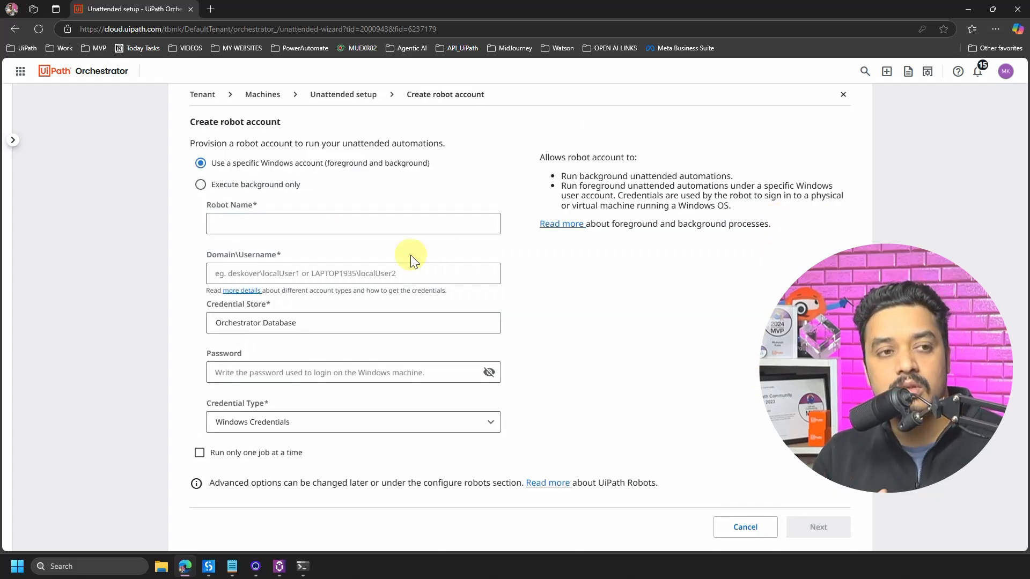
pyautogui.click(272, 223)
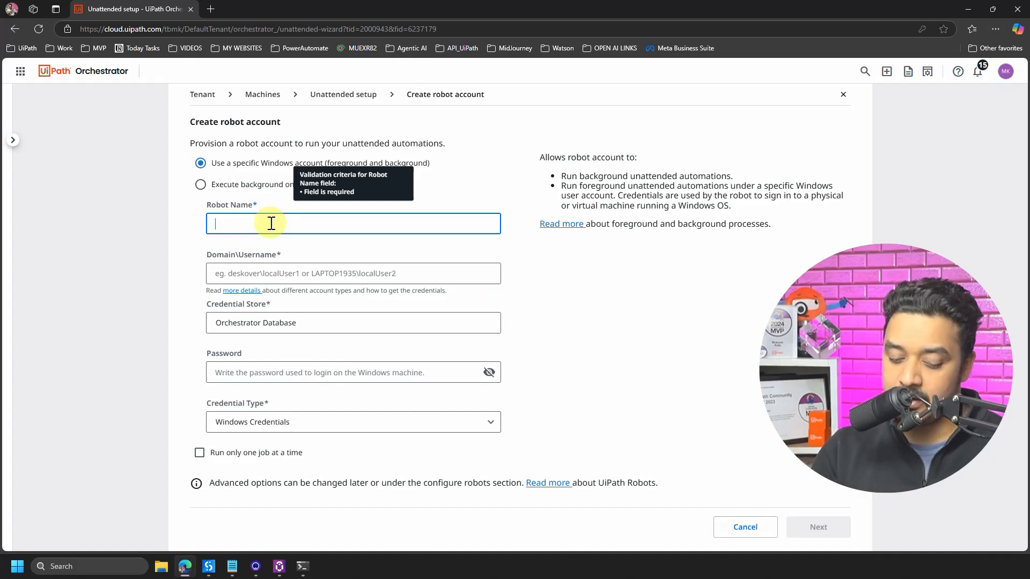
pyautogui.write('TBMK')
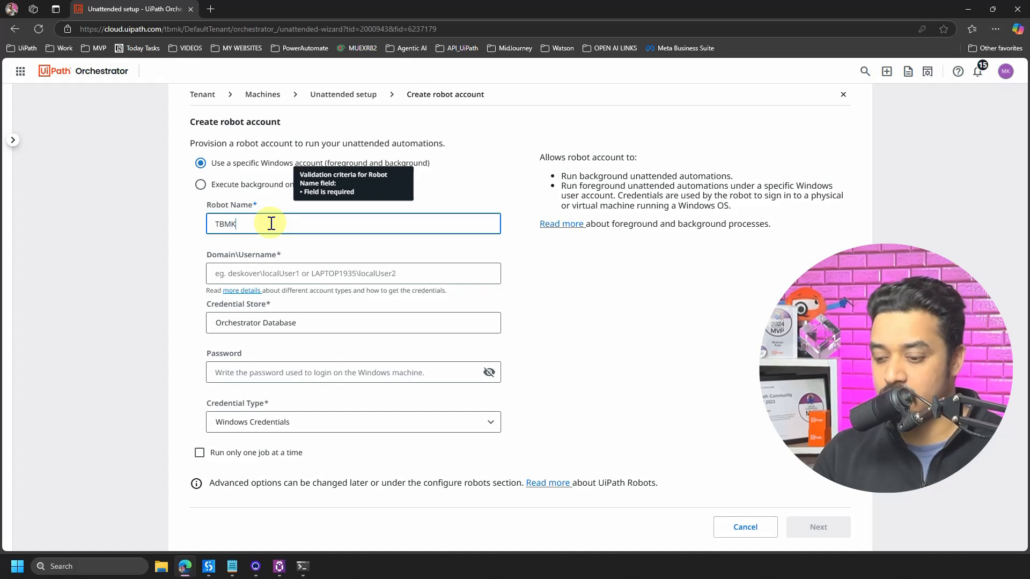
pyautogui.write('_UA')
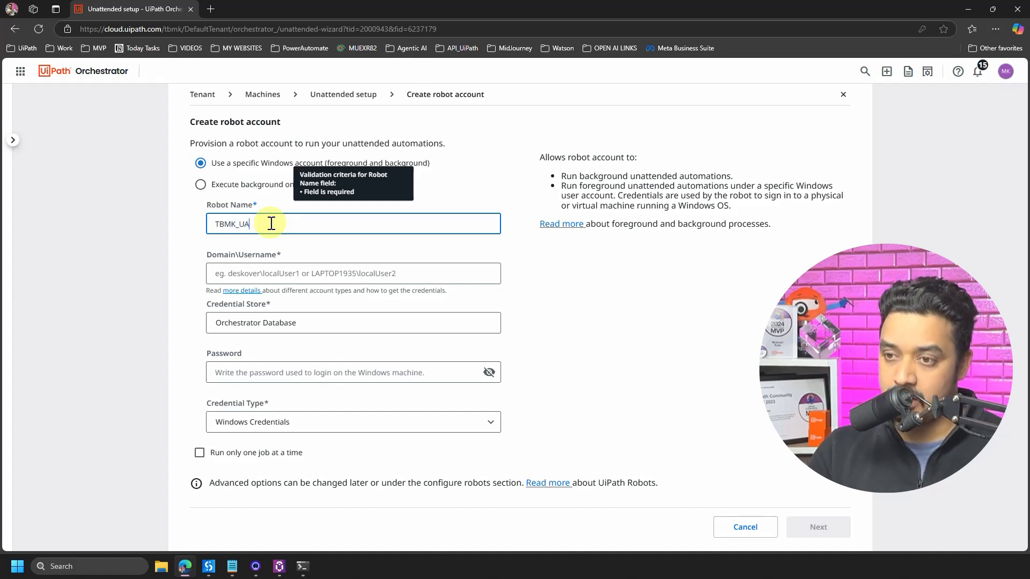
pyautogui.write('_ROBO')
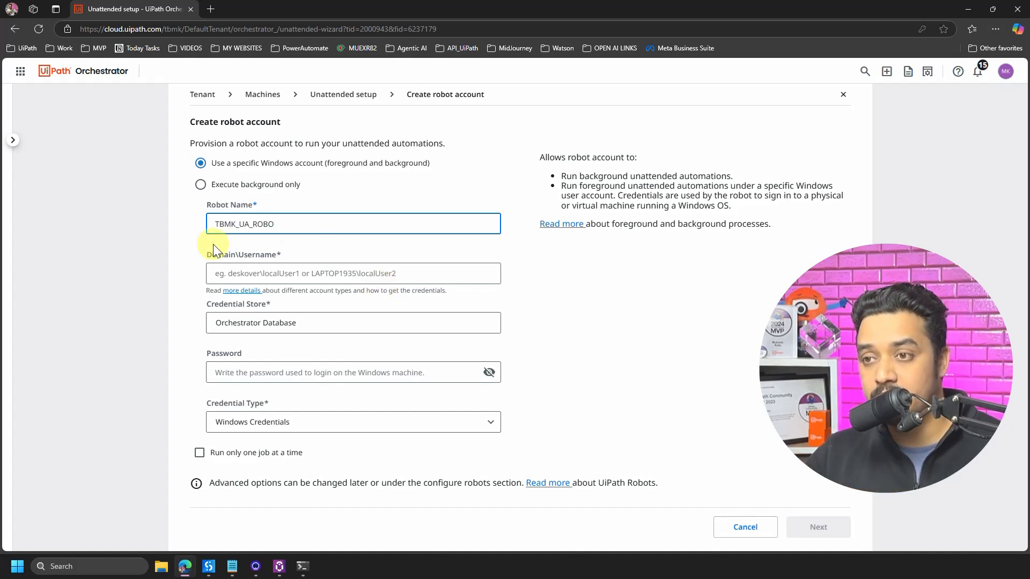
# Copy the full whoami output from Command Prompt into the robot account's Domain\Username field.
pyautogui.click(224, 274)
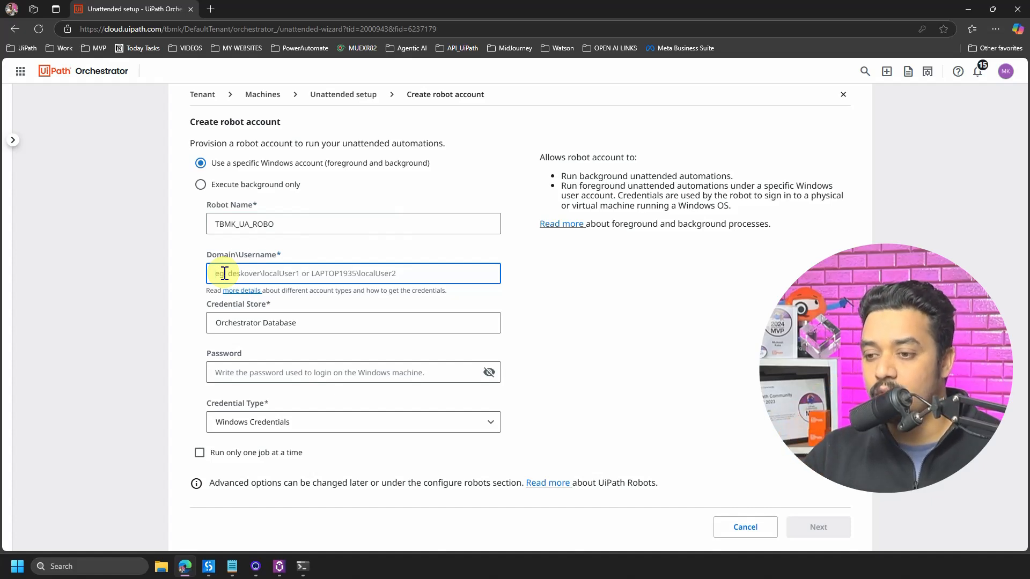
pyautogui.click(305, 567)
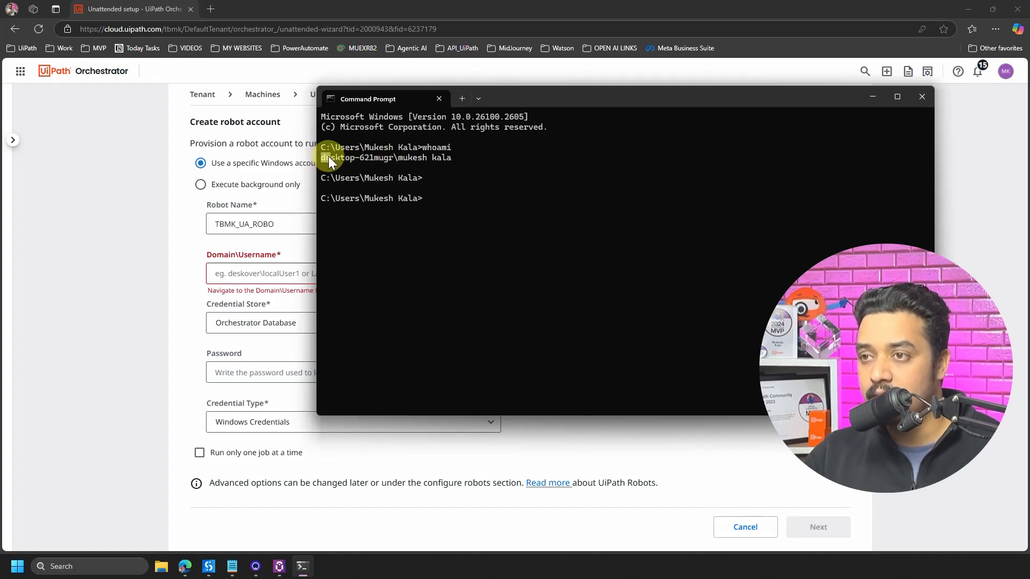
pyautogui.moveTo(328, 156); pyautogui.dragTo(447, 159)
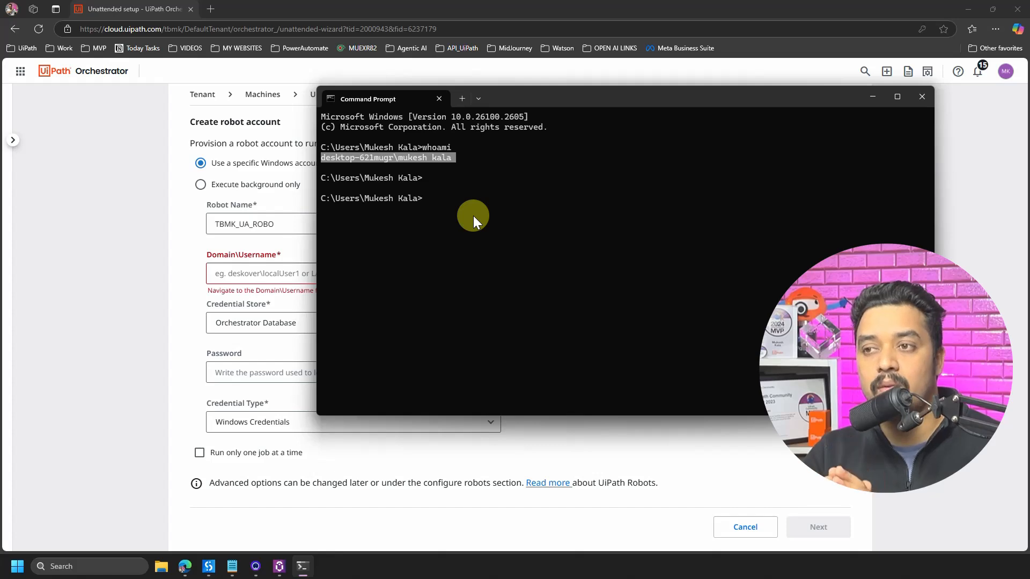
pyautogui.hotkey('ctrl', 'c')
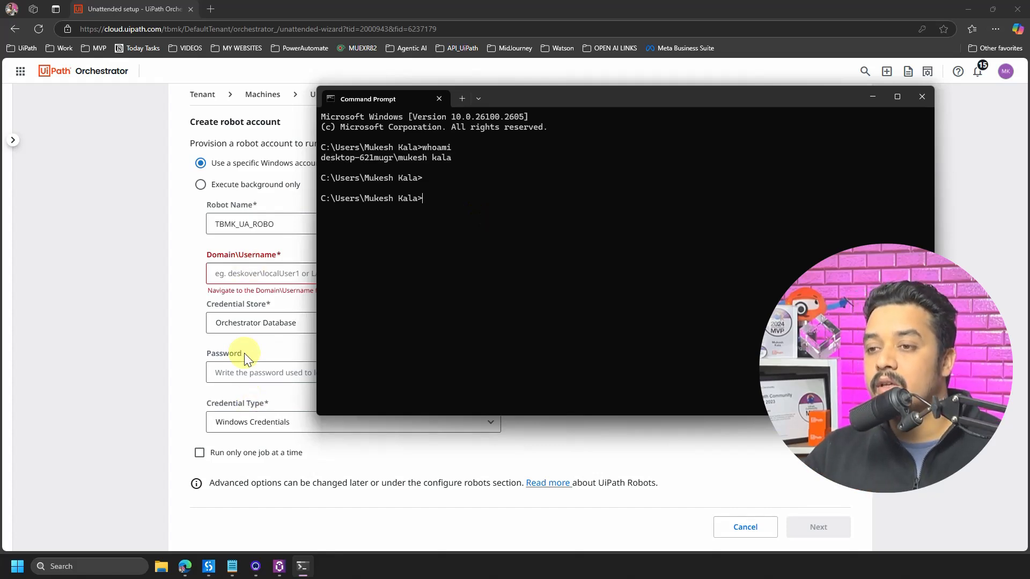
pyautogui.click(241, 273)
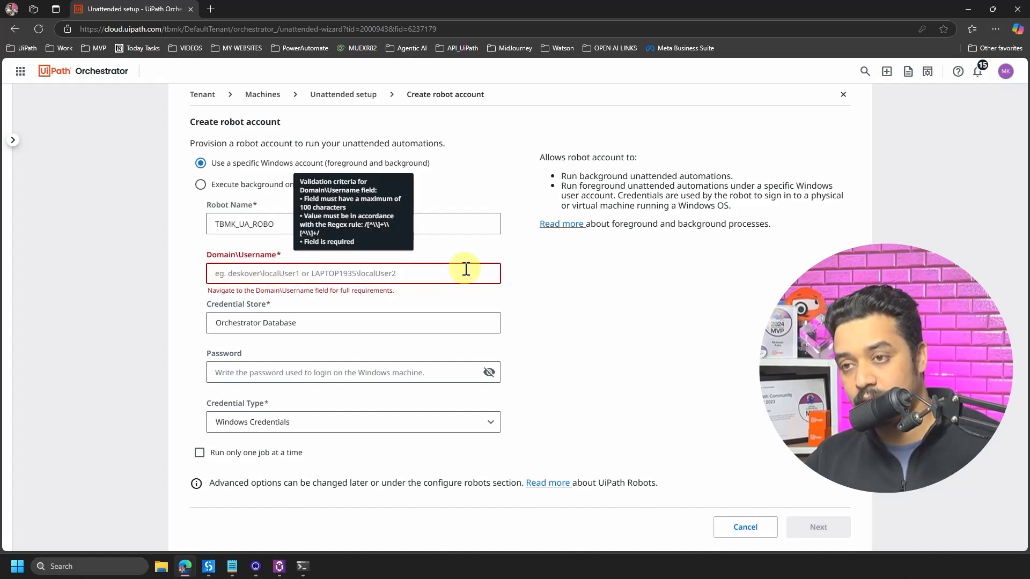
pyautogui.hotkey('ctrl', 'v')
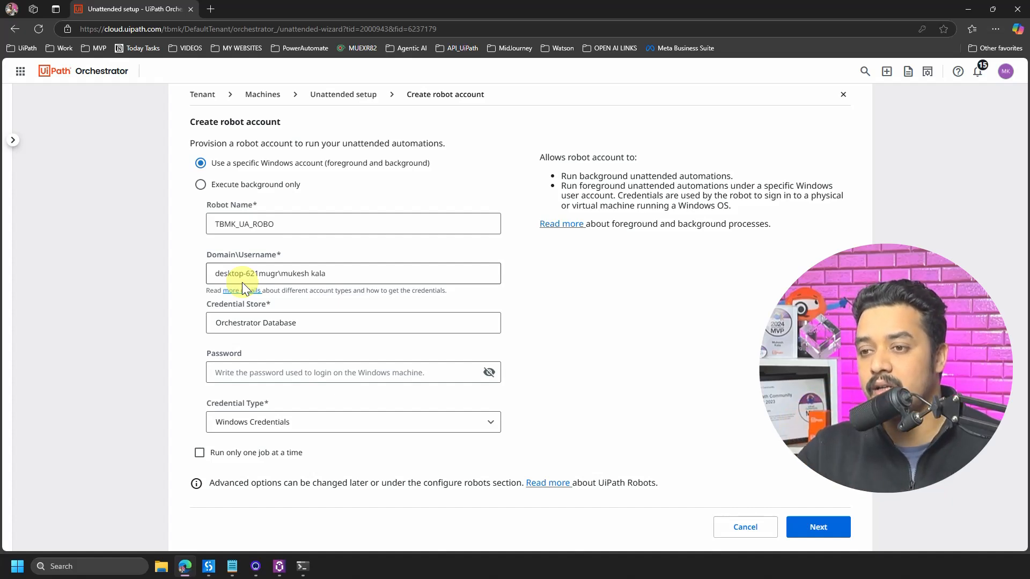
# Enter the Windows account password, create the robot account without saving the password in the browser, and continue to folder selection.
pyautogui.click(238, 372)
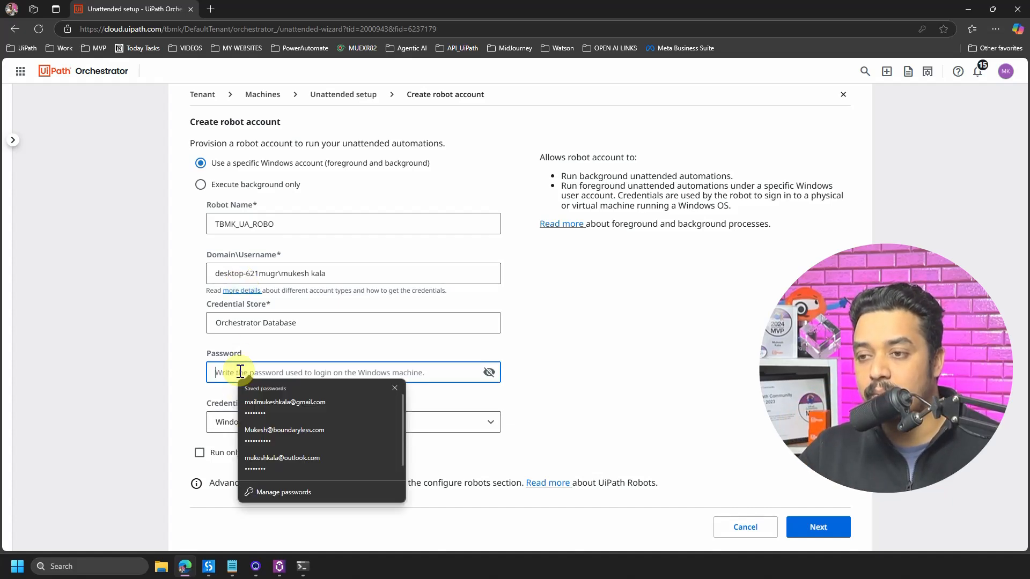
pyautogui.click(651, 361)
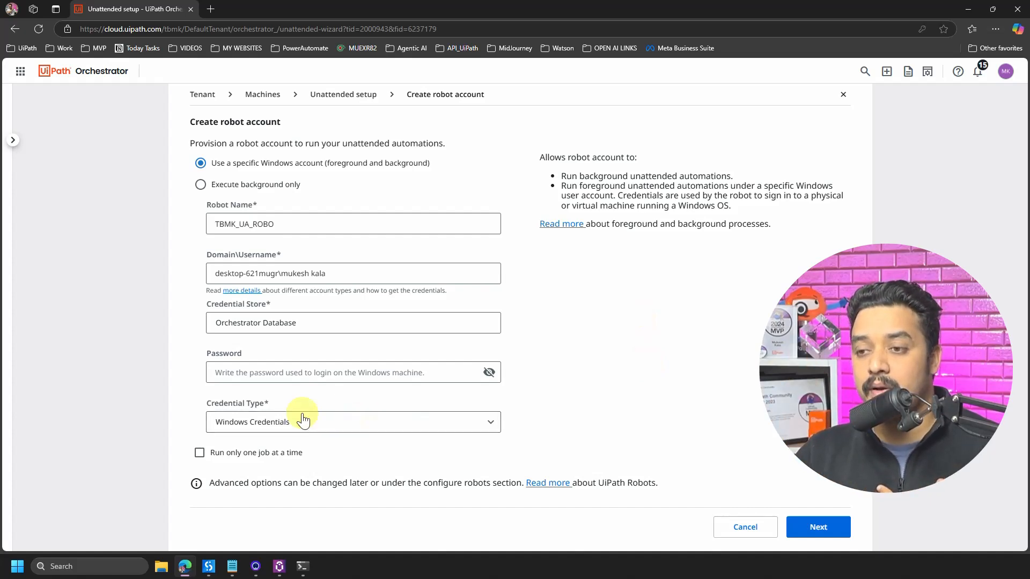
pyautogui.click(235, 373)
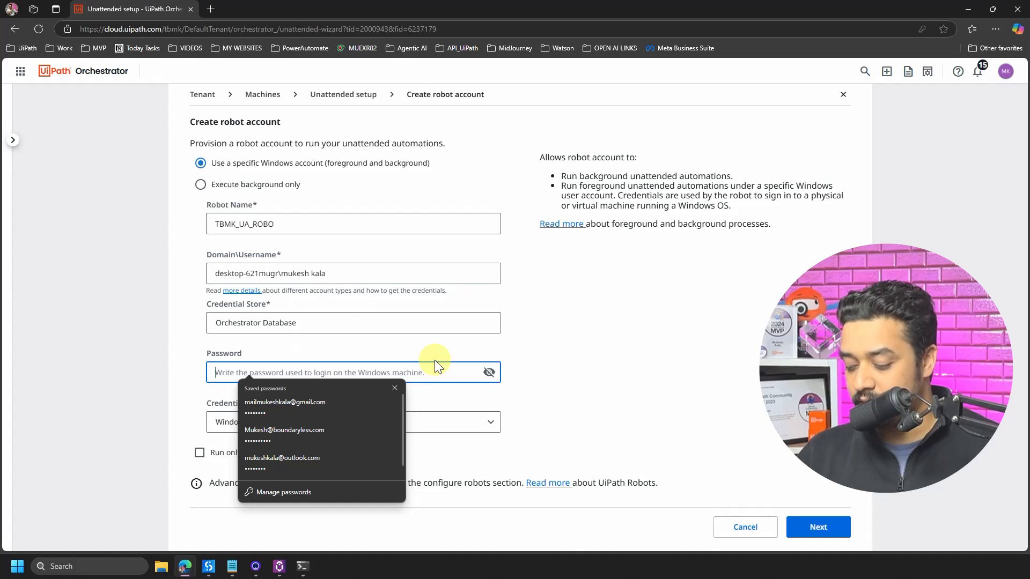
pyautogui.write('••')
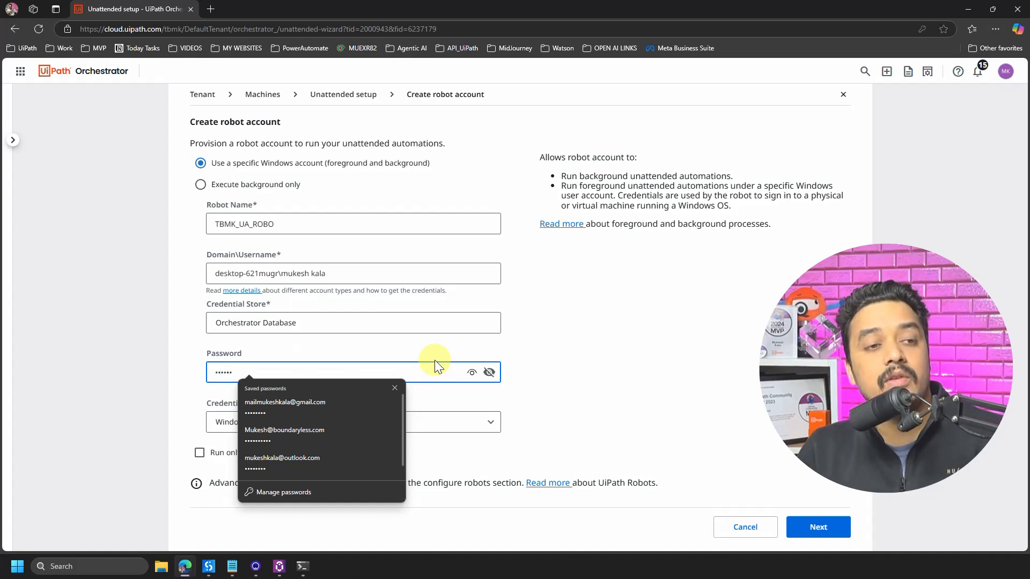
pyautogui.click(632, 382)
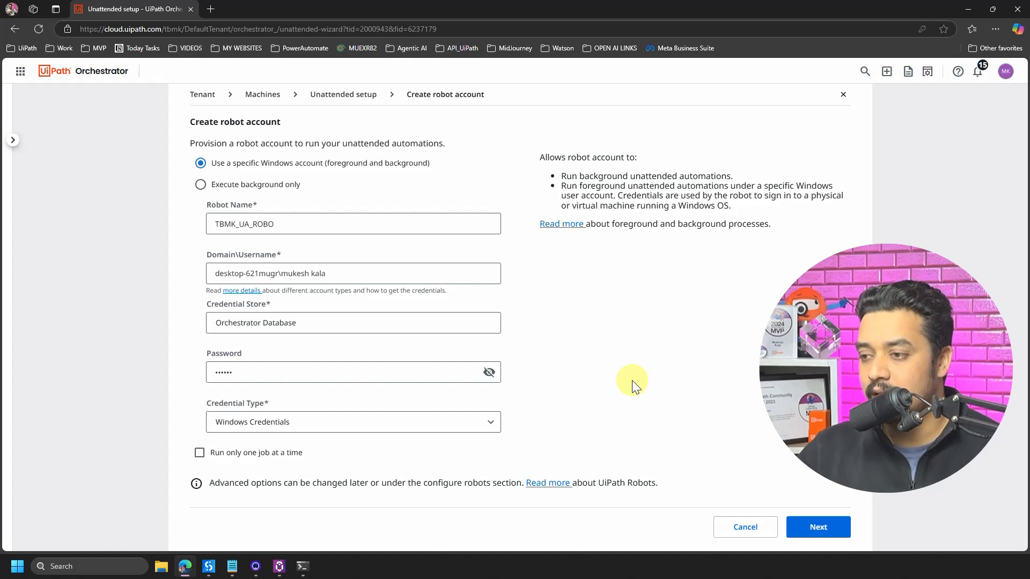
pyautogui.click(819, 529)
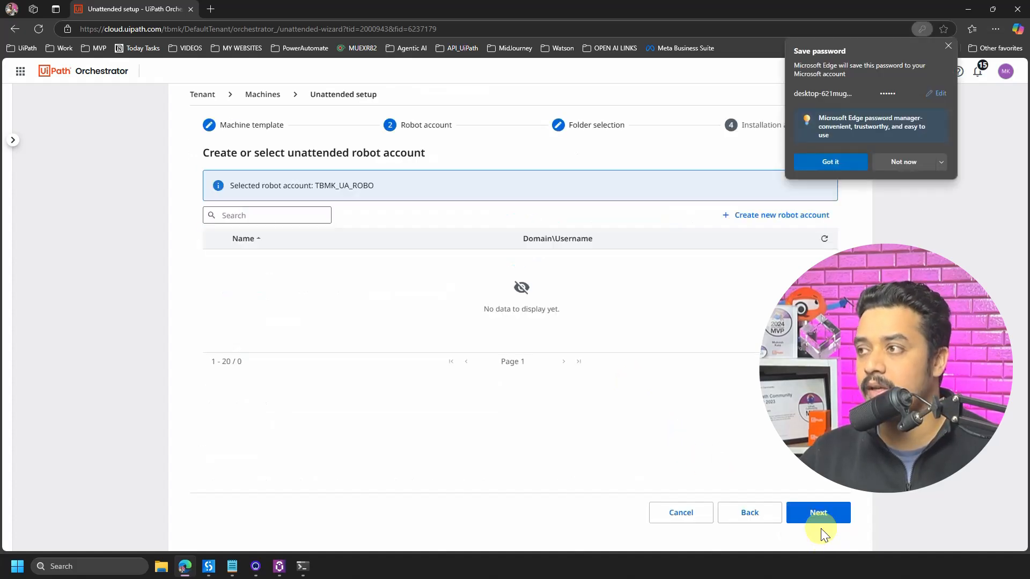
pyautogui.click(927, 170)
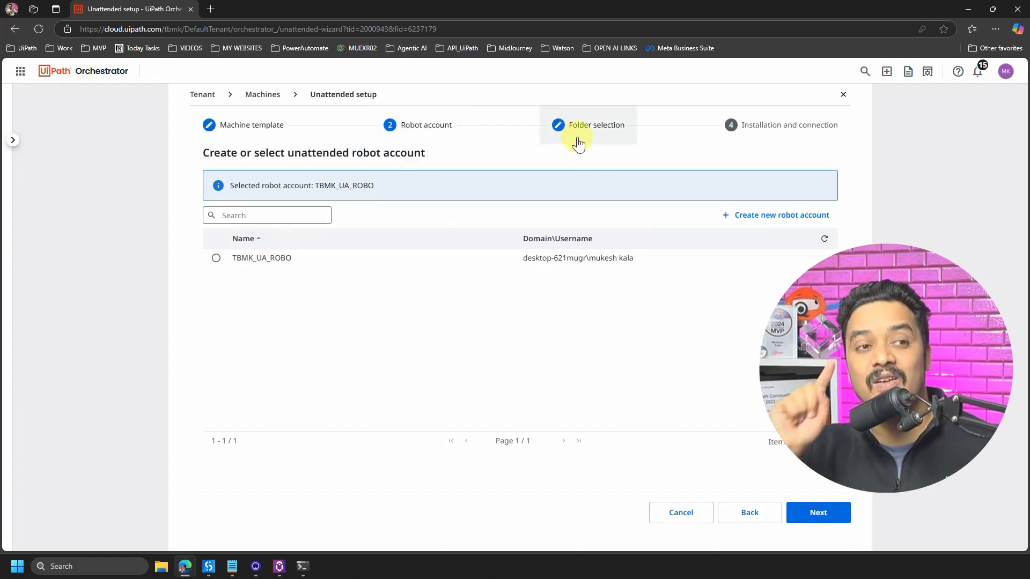
pyautogui.click(818, 513)
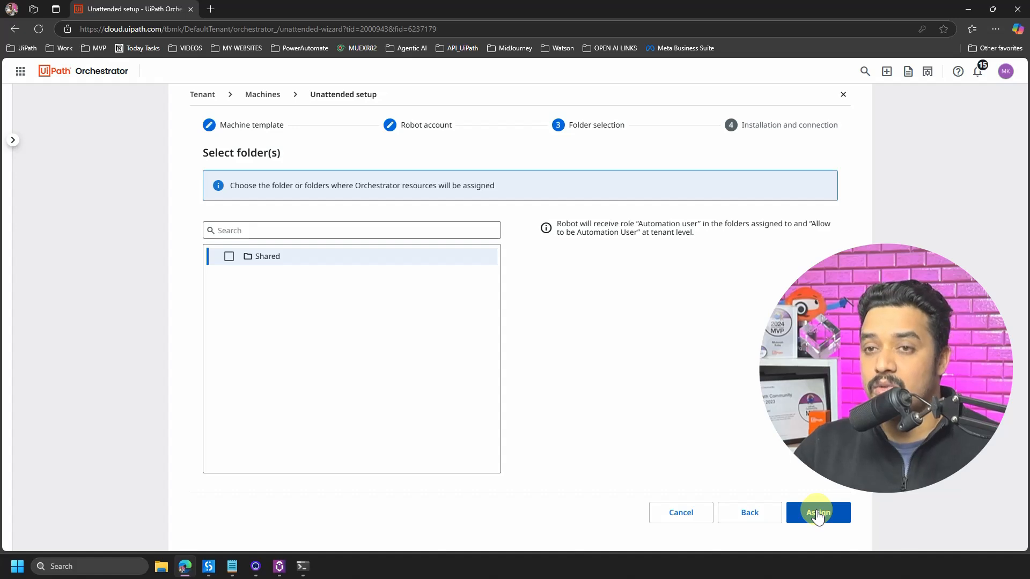
# Switch to UiPath Studio, choose Shared as the Orchestrator folder, and return to the unattended setup in the browser.
pyautogui.click(214, 571)
pyautogui.click(784, 547)
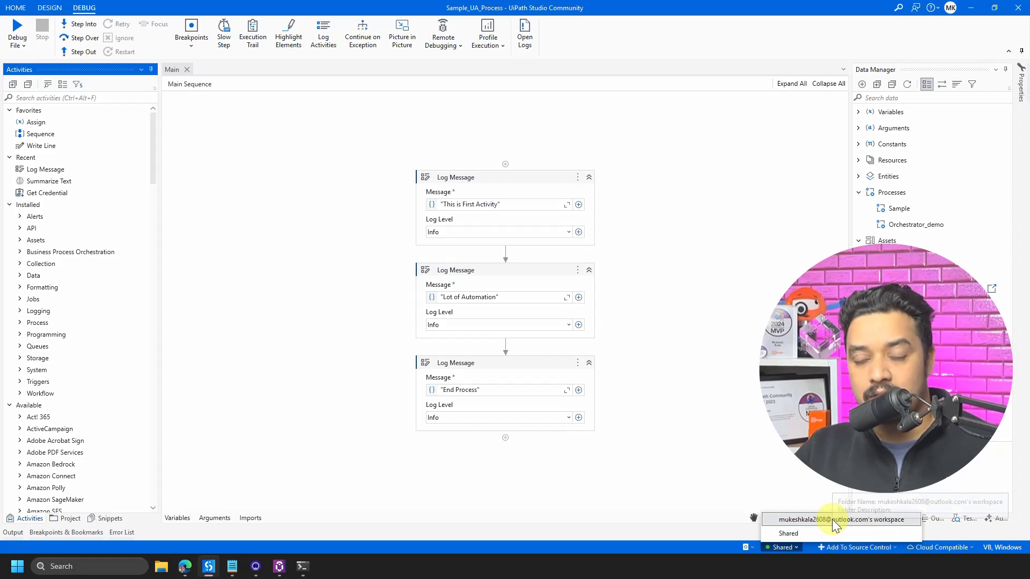
pyautogui.click(807, 533)
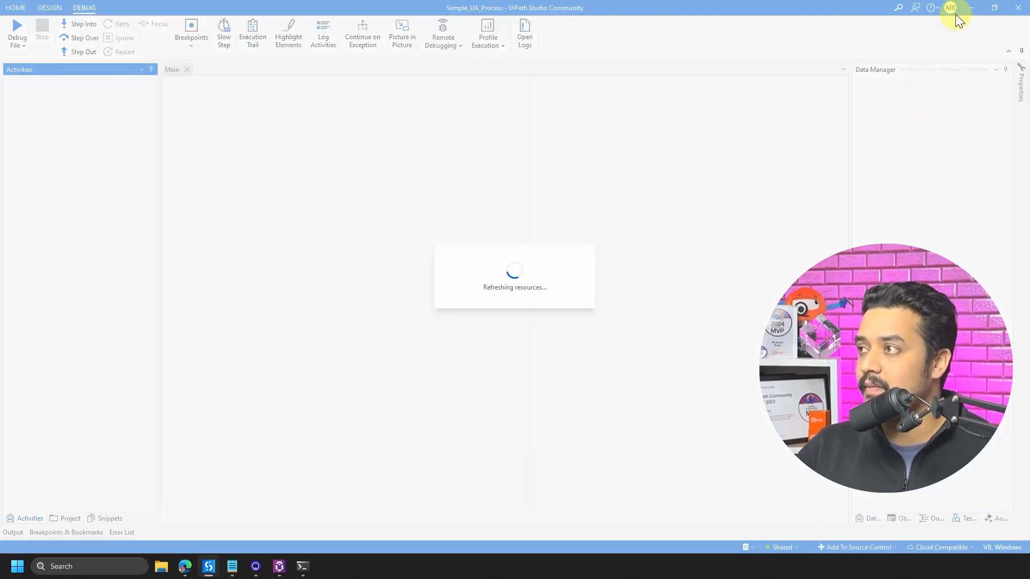
pyautogui.click(185, 566)
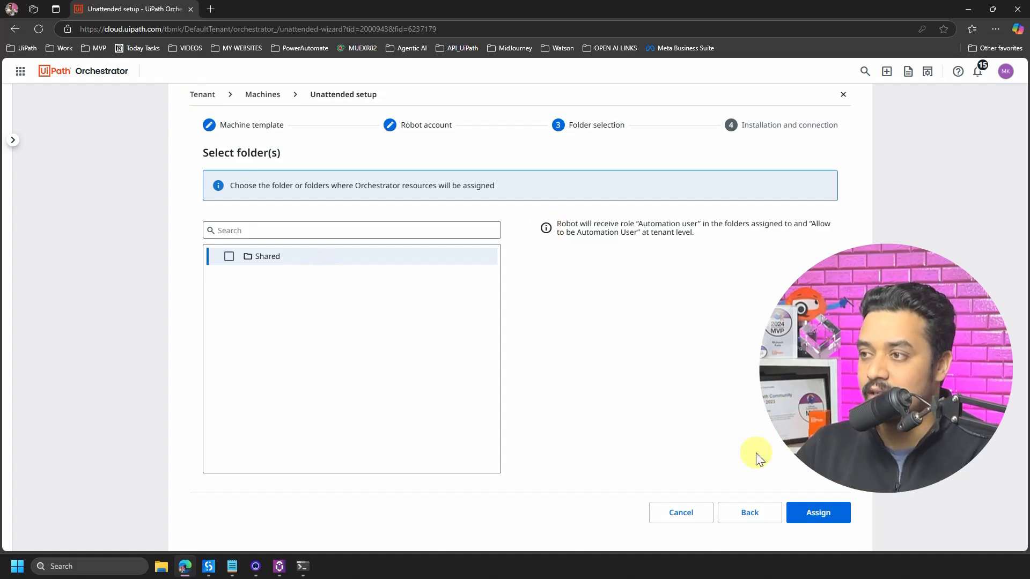
# Complete the folder stage without selecting a folder and review the machine template's installation and connection details.
pyautogui.click(818, 514)
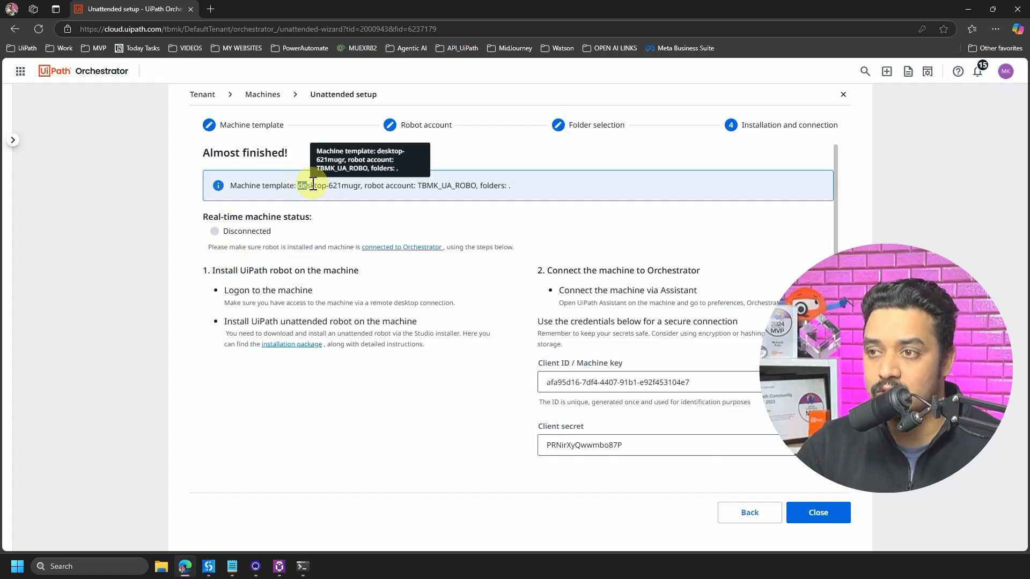
pyautogui.moveTo(298, 185); pyautogui.dragTo(362, 184)
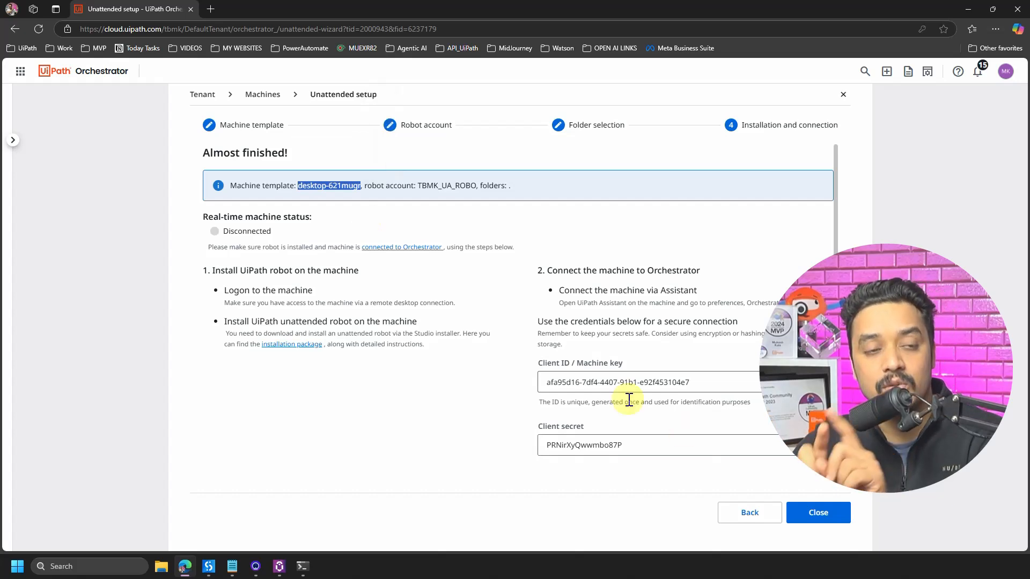
pyautogui.scroll(-1, 620, 370)
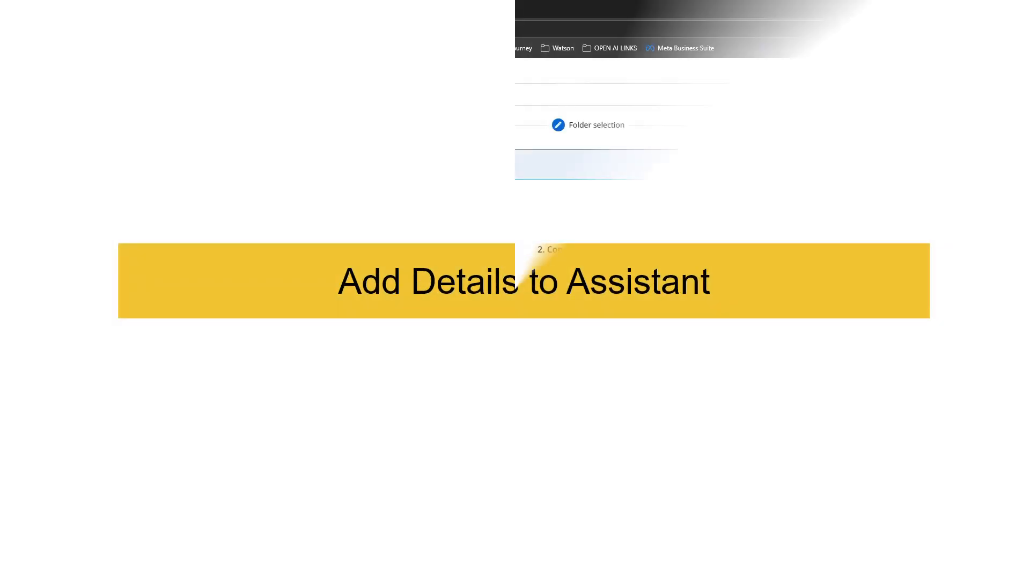
# Switch to UiPath Assistant, open the Orchestrator Settings in its preferences, and move its window clear of the machine credentials.
pyautogui.moveTo(281, 568)
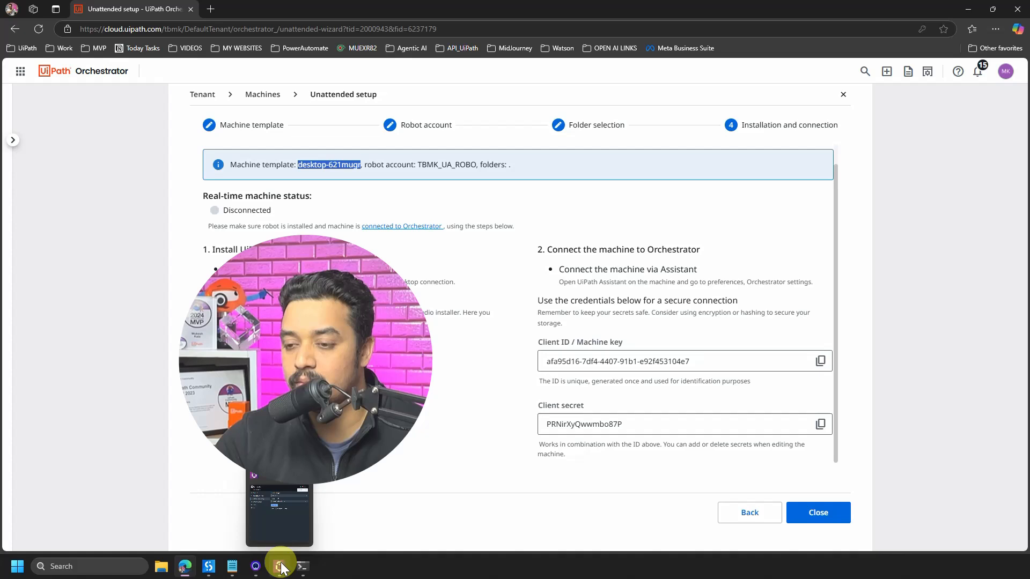
pyautogui.click(273, 510)
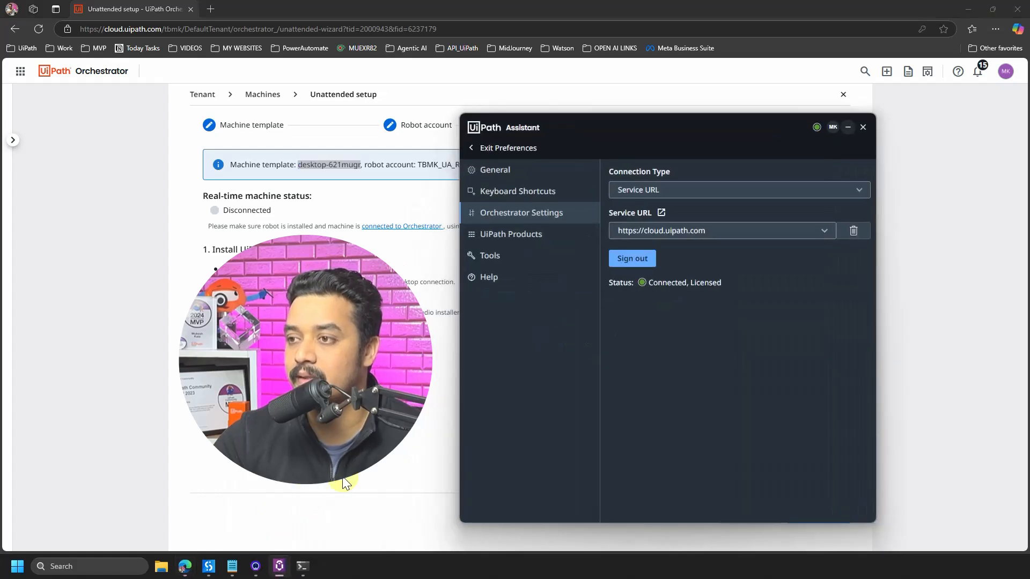
pyautogui.click(472, 148)
pyautogui.click(833, 128)
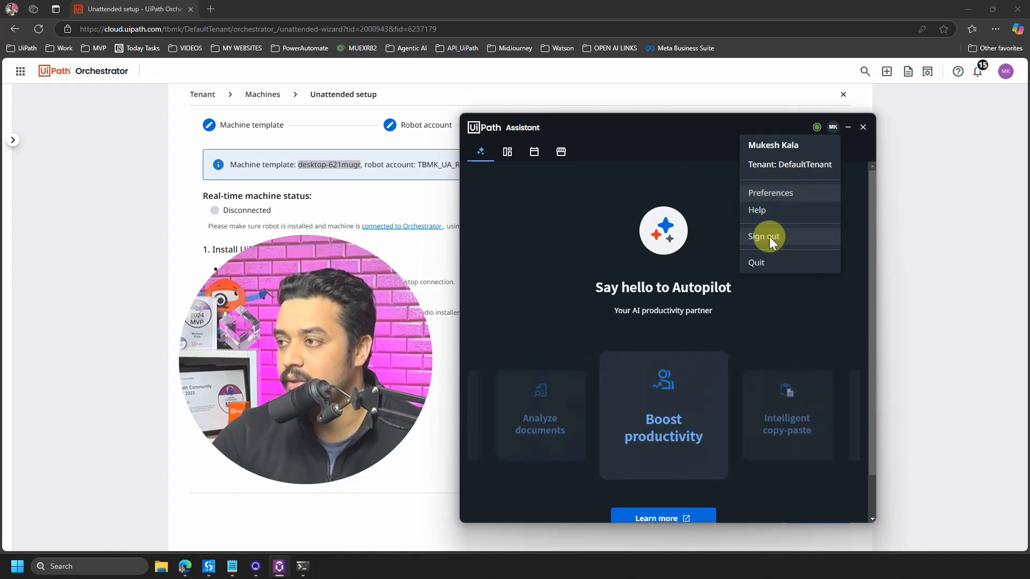
pyautogui.click(764, 195)
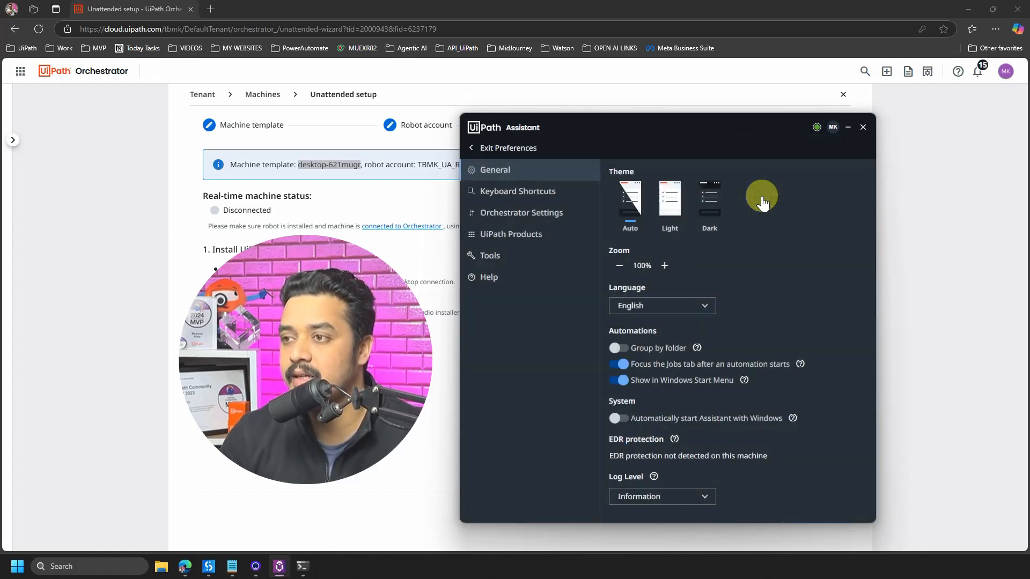
pyautogui.click(571, 220)
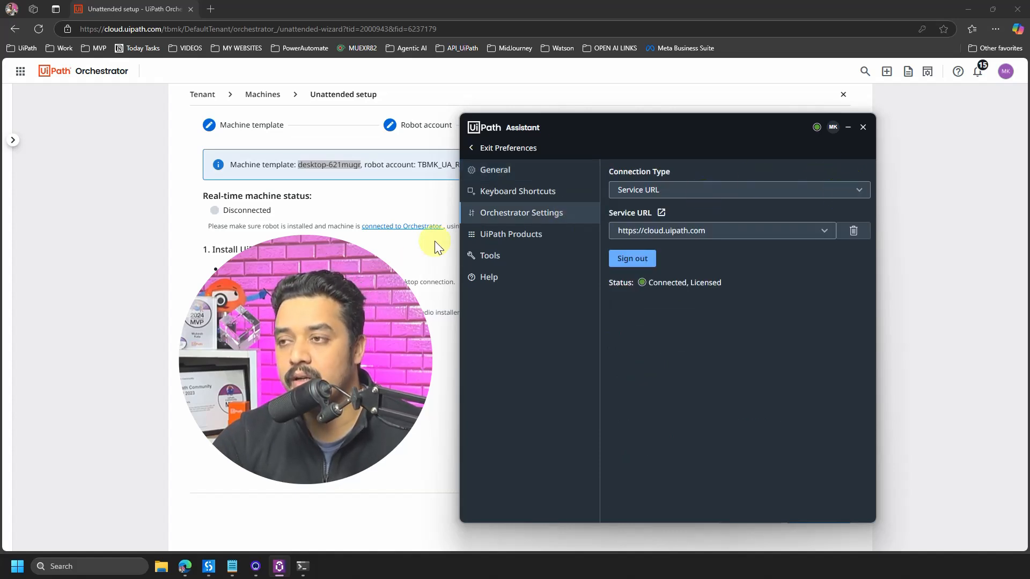
pyautogui.moveTo(581, 121); pyautogui.dragTo(165, 95)
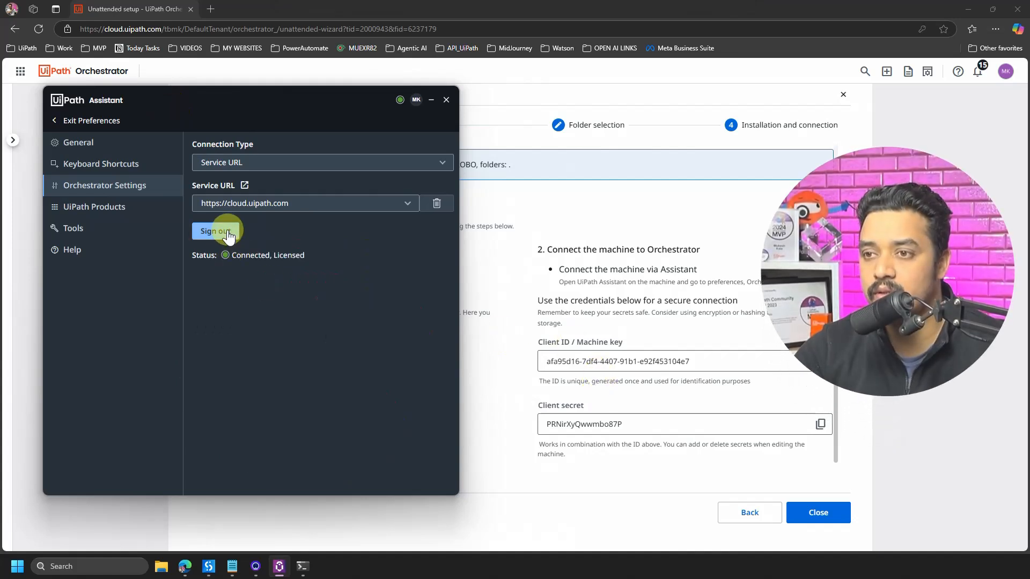
# Sign out of UiPath Assistant and return to the Unattended setup page with the machine credentials.
pyautogui.click(225, 232)
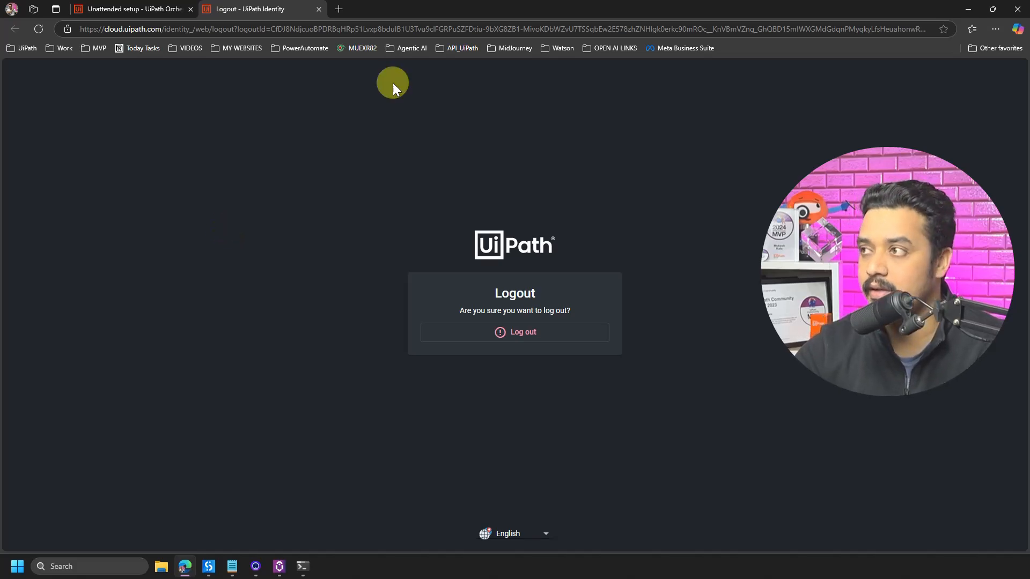
pyautogui.click(963, 9)
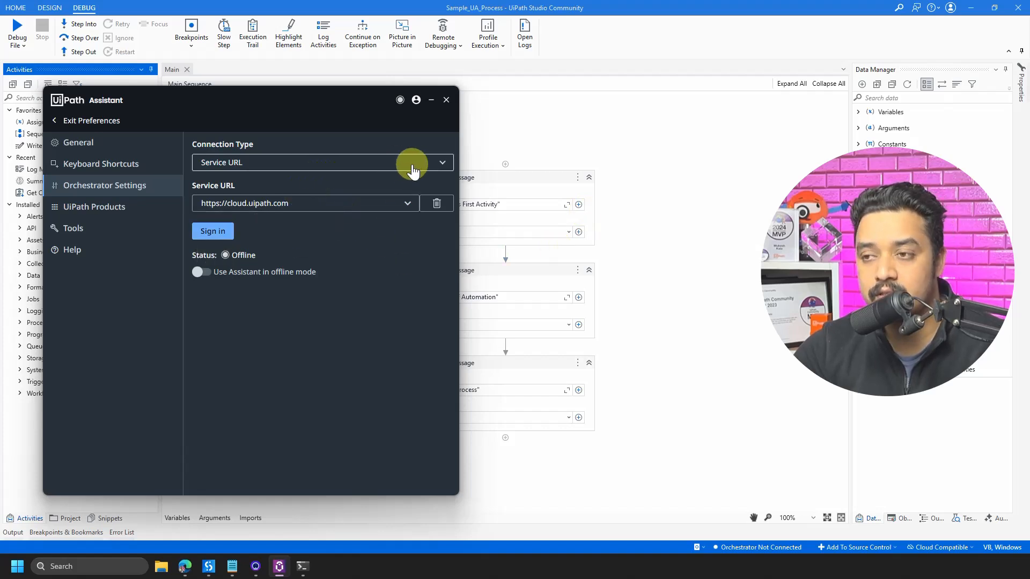
pyautogui.click(185, 567)
pyautogui.click(137, 9)
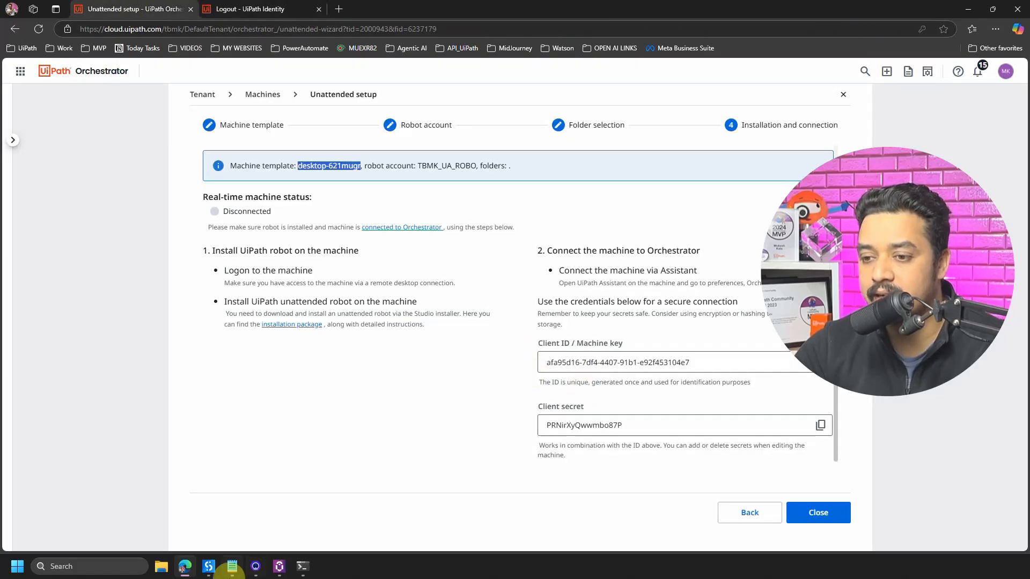
# Switch to UiPath Assistant and set the Orchestrator connection type to Client ID.
pyautogui.click(279, 566)
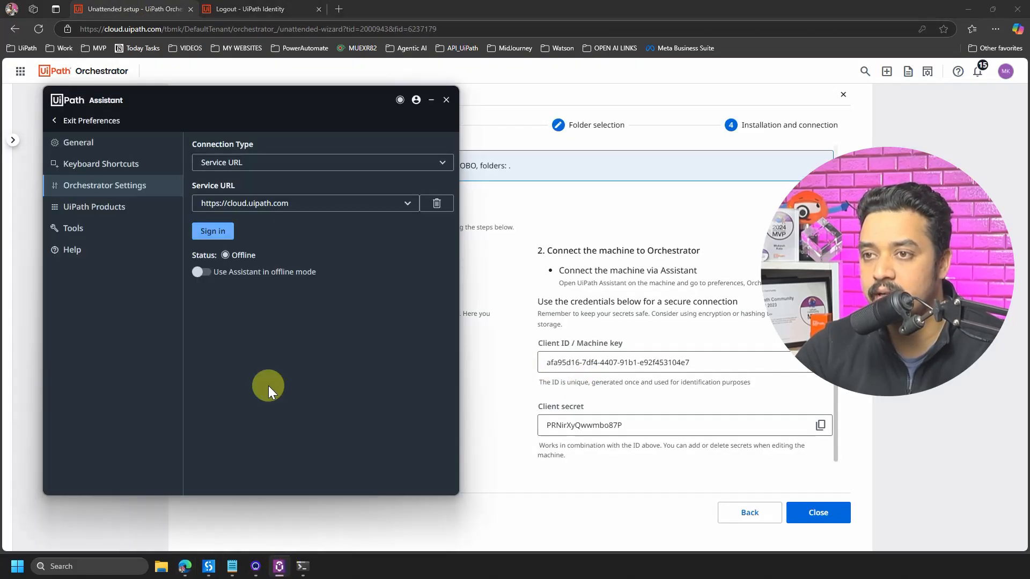
pyautogui.click(411, 162)
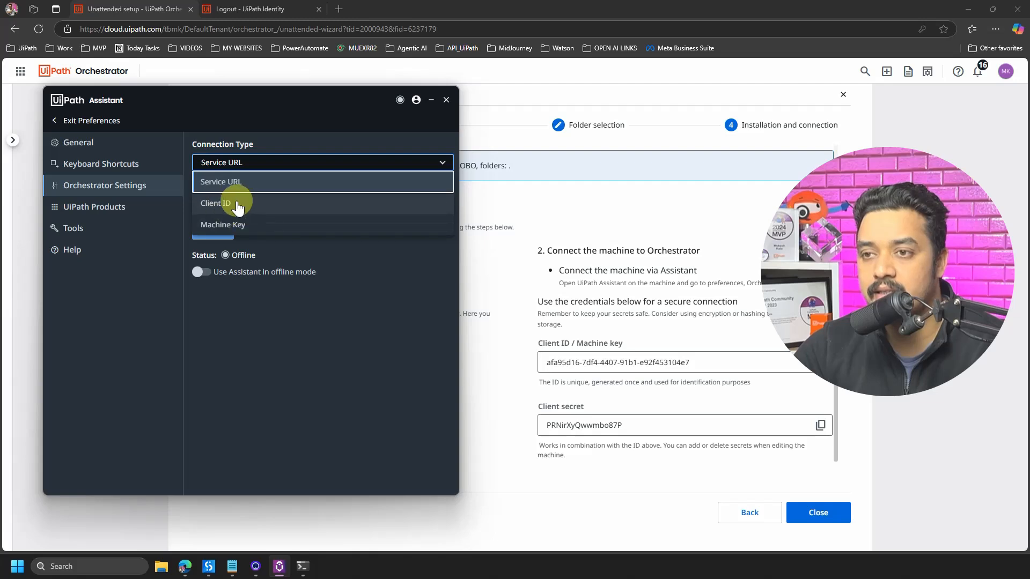
pyautogui.click(231, 203)
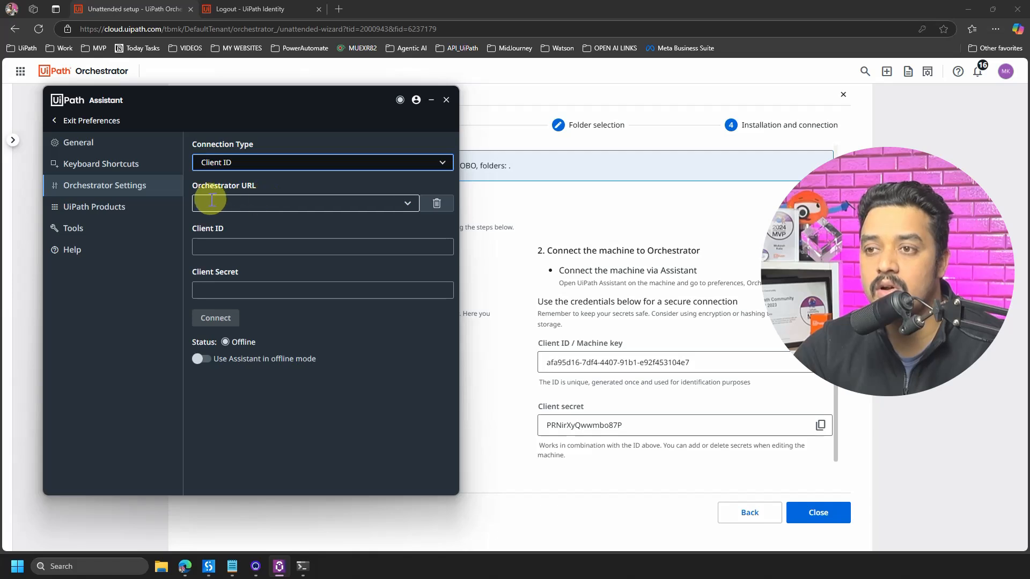
pyautogui.click(191, 29)
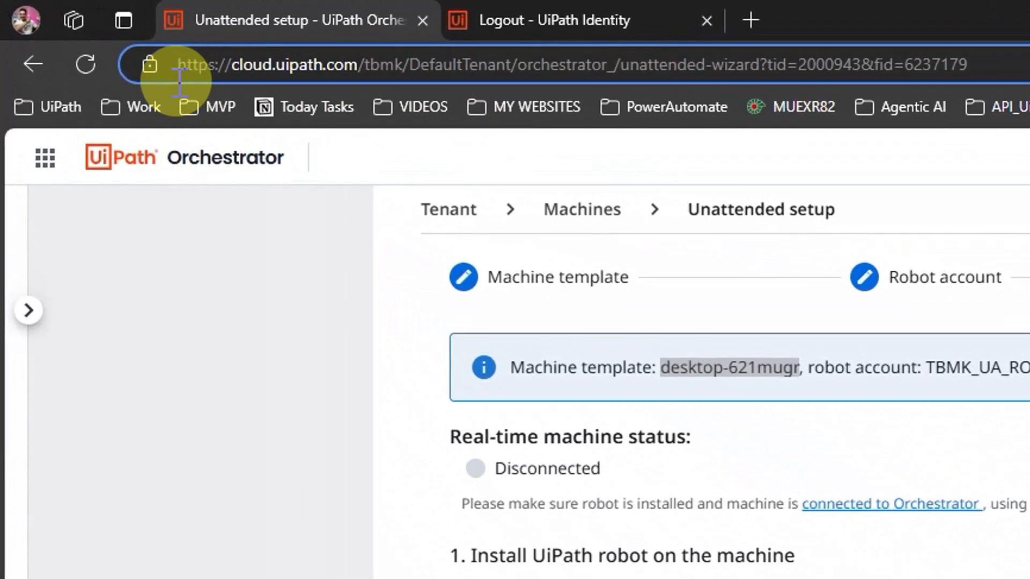
pyautogui.click(81, 30)
pyautogui.moveTo(181, 68); pyautogui.dragTo(617, 80)
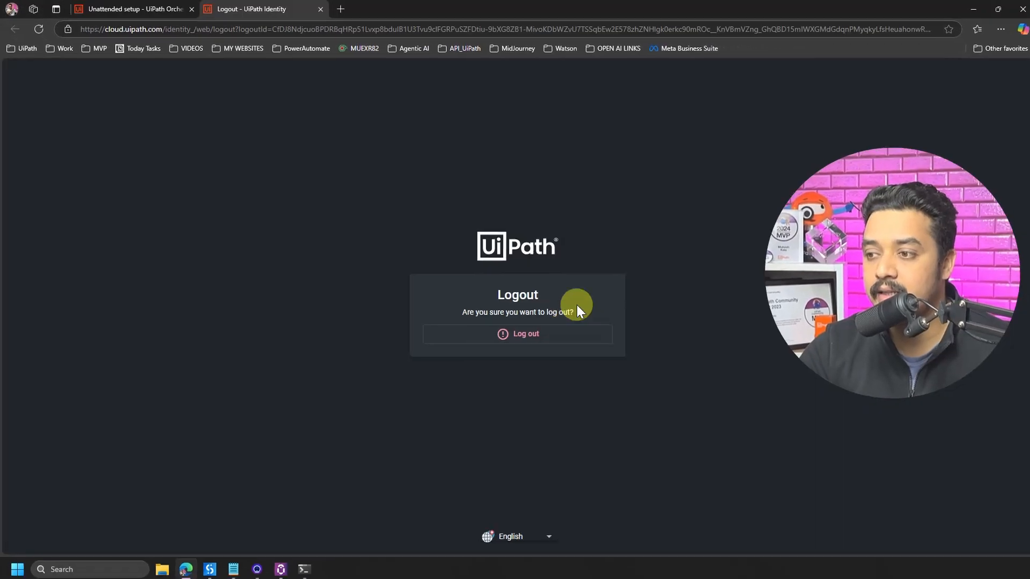
pyautogui.click(279, 567)
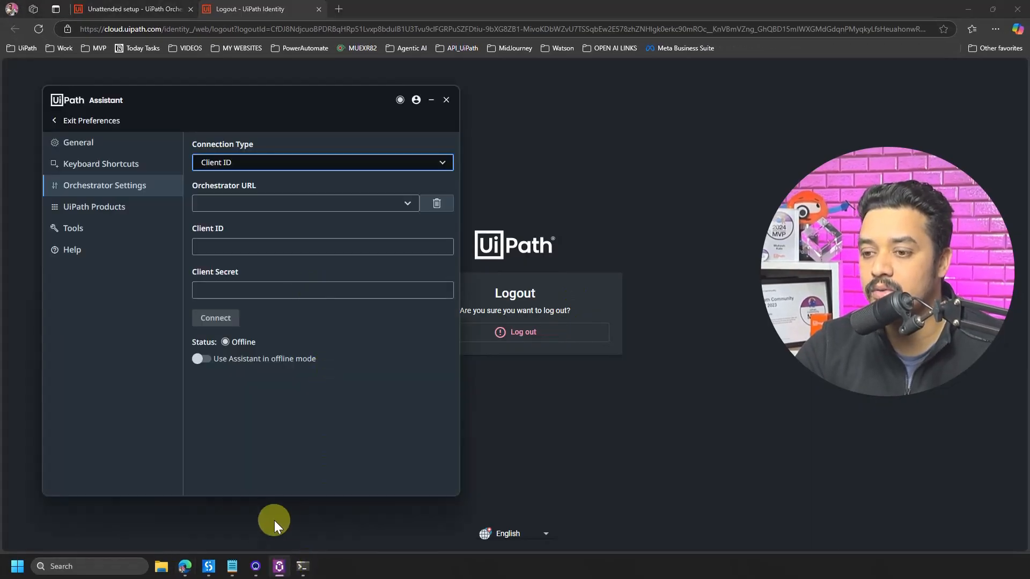
pyautogui.click(161, 6)
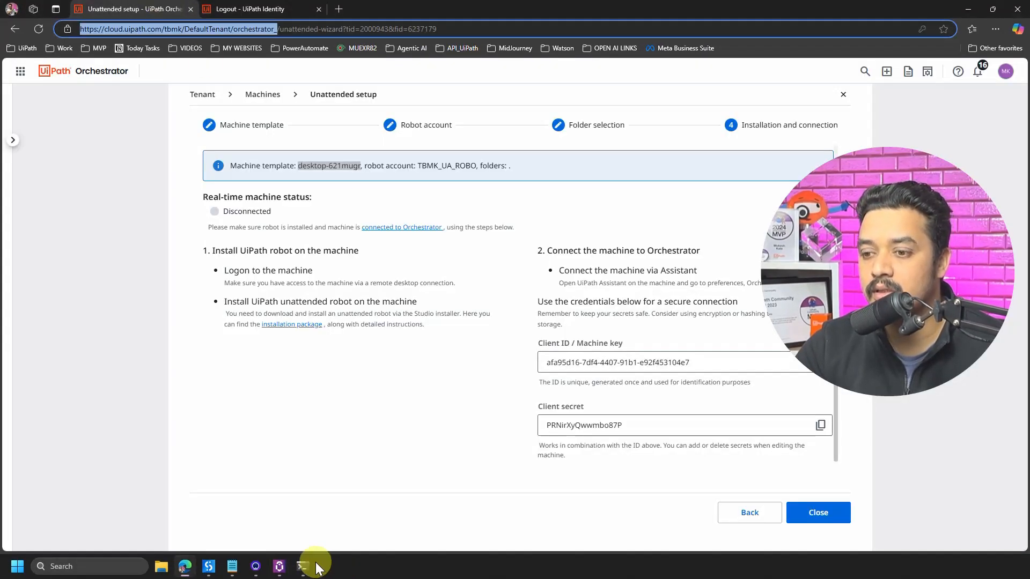
pyautogui.click(278, 567)
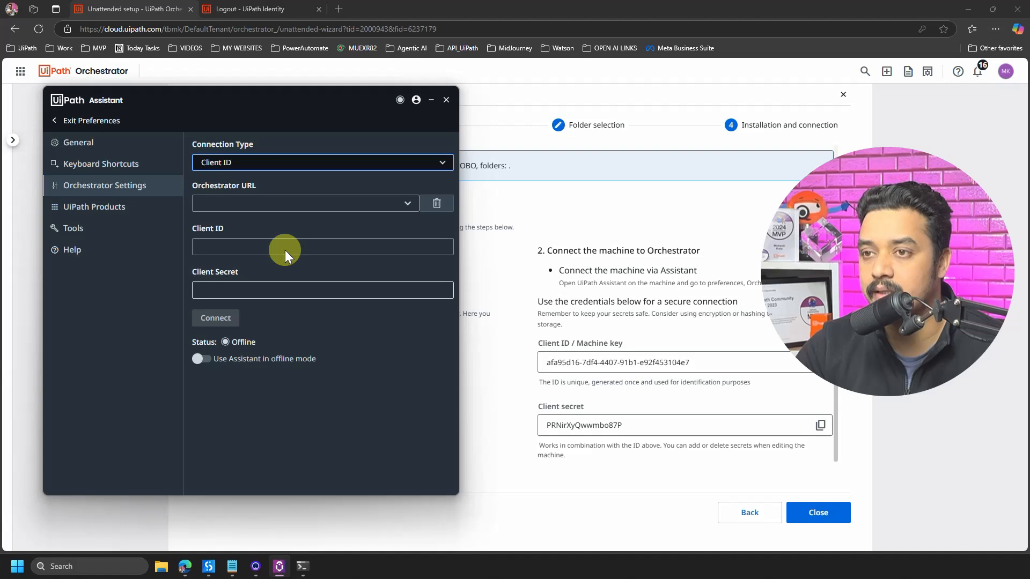
pyautogui.click(261, 204)
pyautogui.write('https://cloud.uipath.com/tmbk/DefaultTenant/orchestrator_')
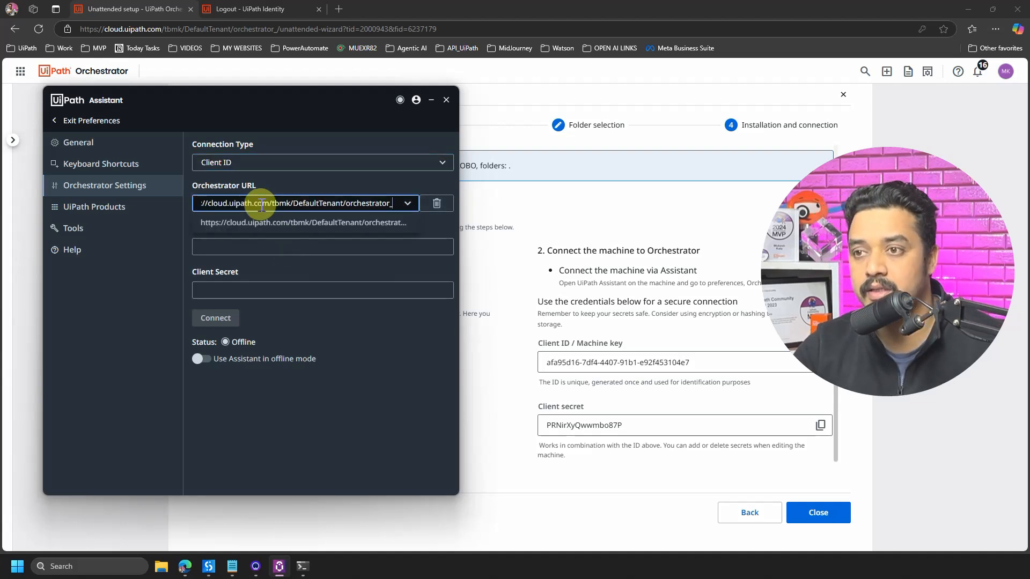
pyautogui.click(435, 224)
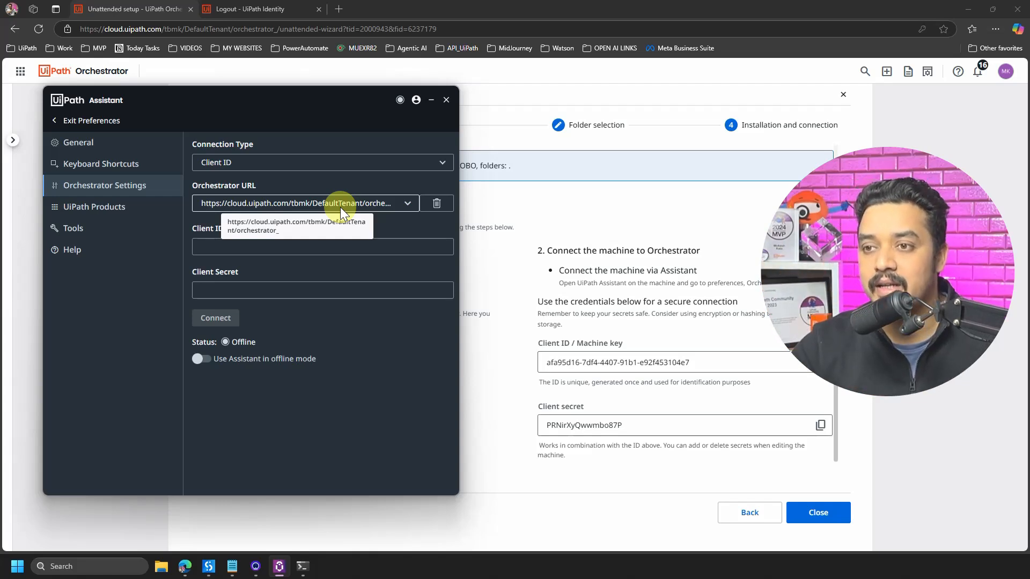
# Copy the client ID / machine key from the unattended setup page into Assistant's Client ID field.
pyautogui.click(221, 247)
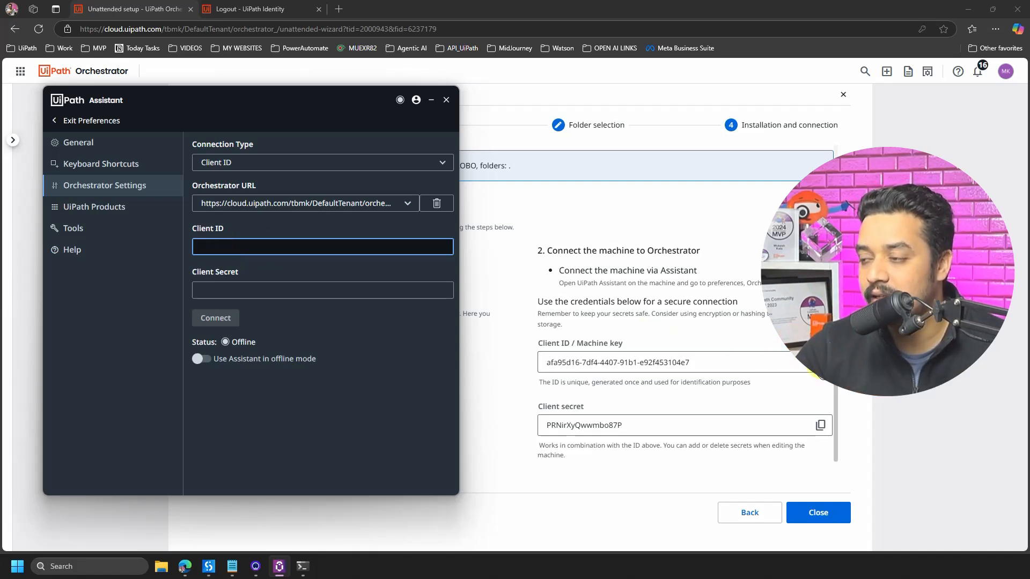
pyautogui.click(821, 362)
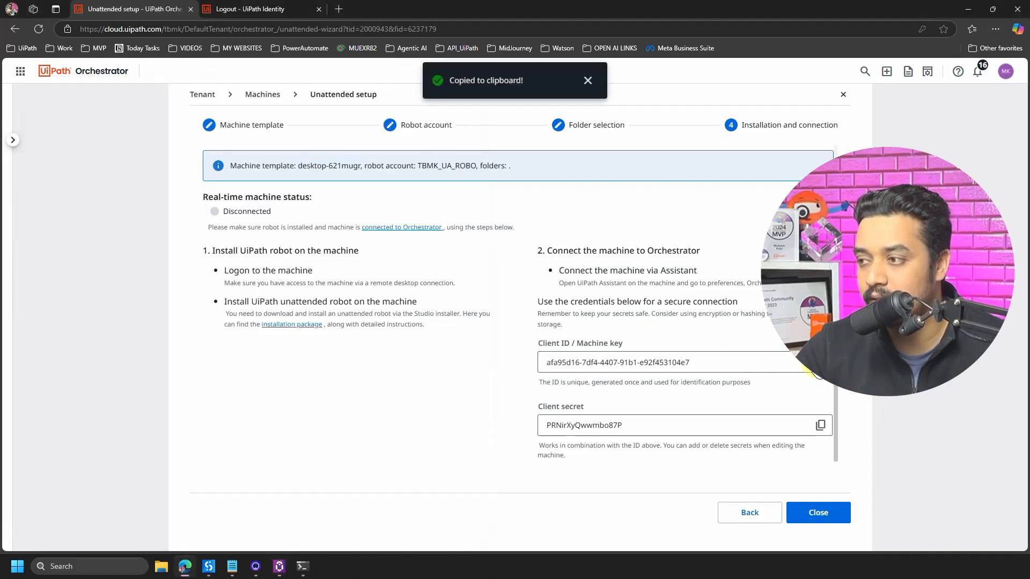
pyautogui.click(279, 566)
pyautogui.hotkey('ctrl', 'v')
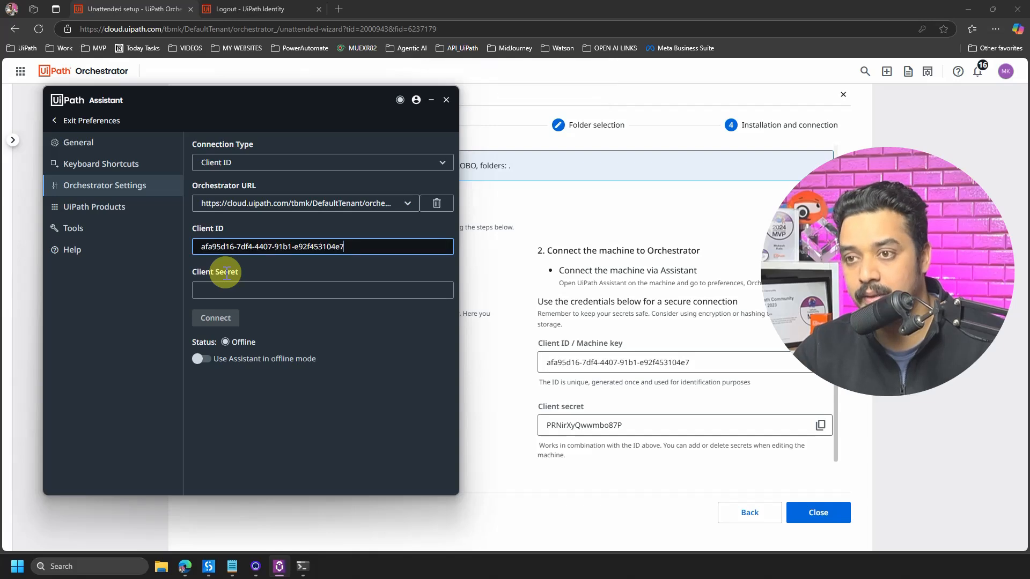
# Copy the client secret from the unattended setup page into Assistant's Client Secret field and connect the machine to Orchestrator.
pyautogui.click(820, 426)
pyautogui.click(279, 567)
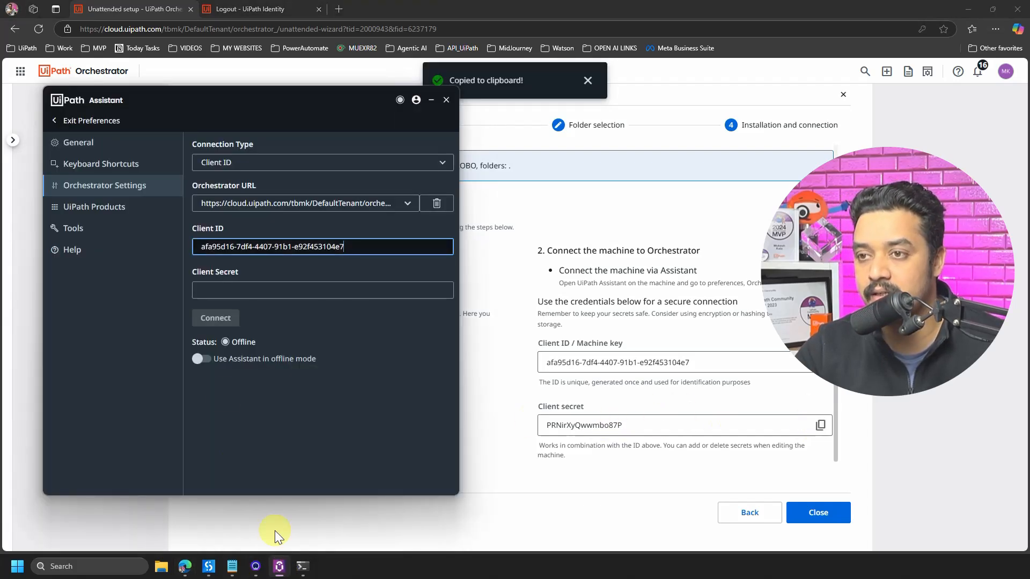
pyautogui.click(223, 290)
pyautogui.hotkey('ctrl', 'v')
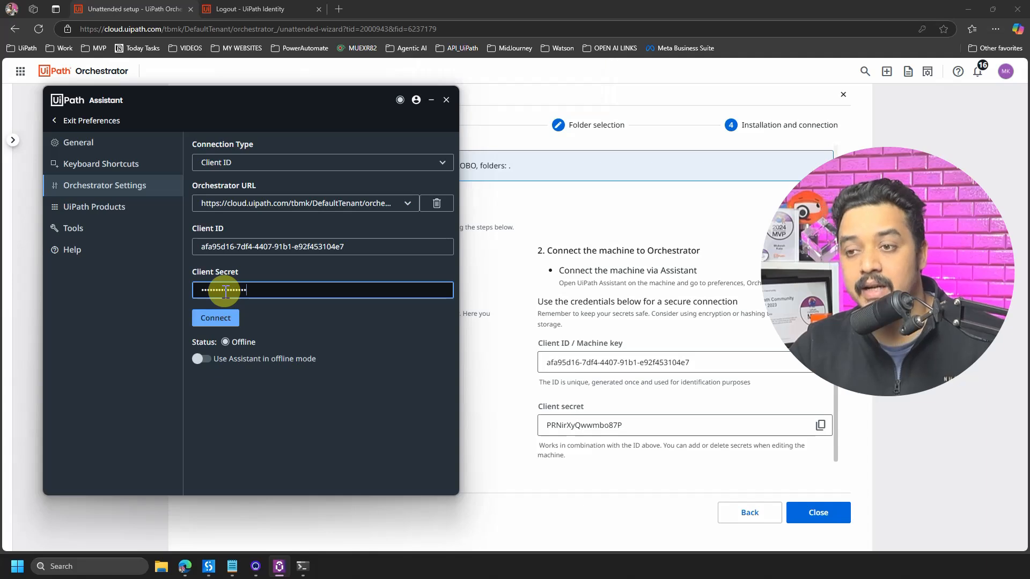
pyautogui.click(218, 320)
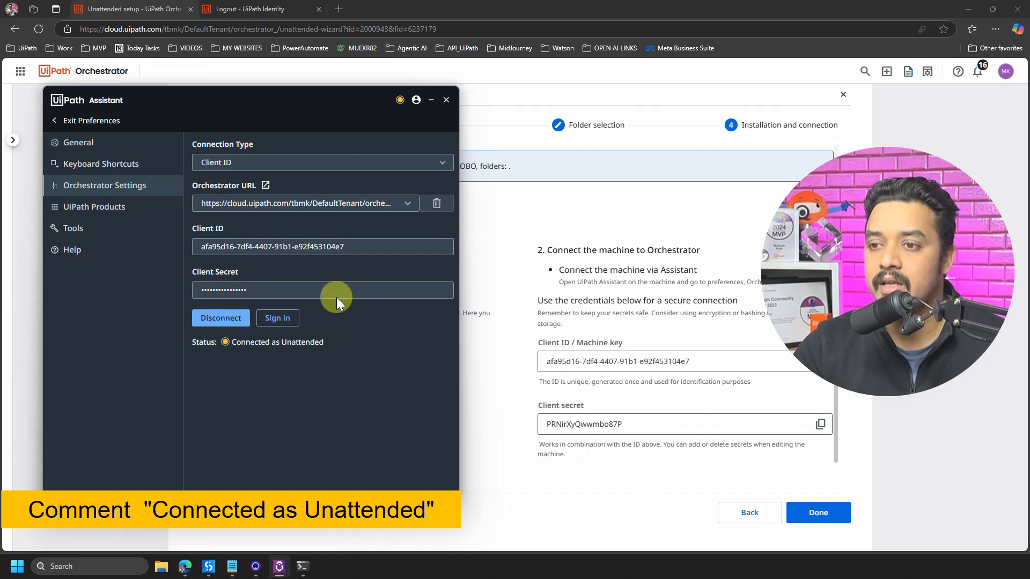
# Minimize Assistant, finish the unattended setup in Orchestrator, and open and reload the Shared folder's overview.
pyautogui.click(431, 101)
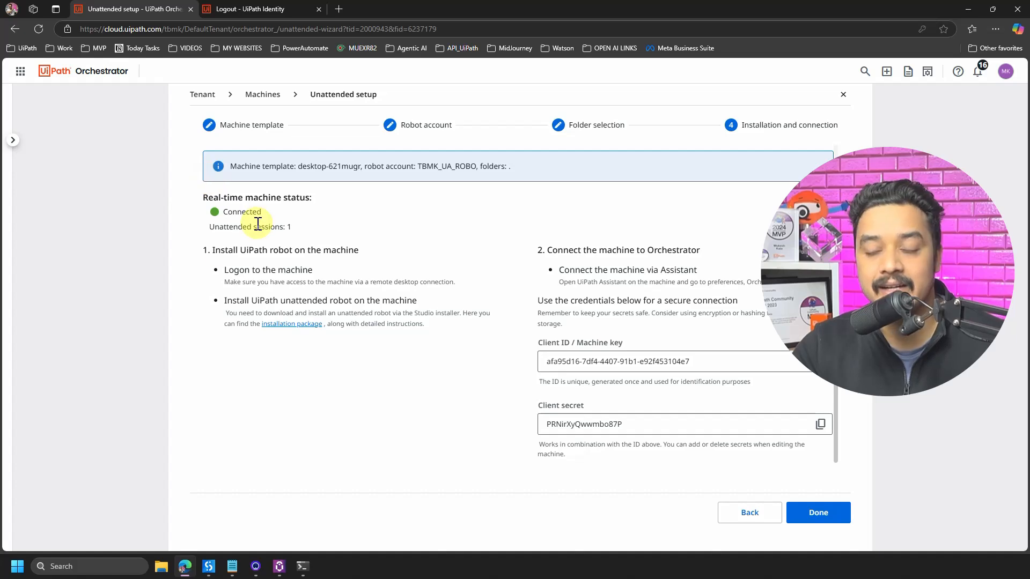
pyautogui.click(818, 513)
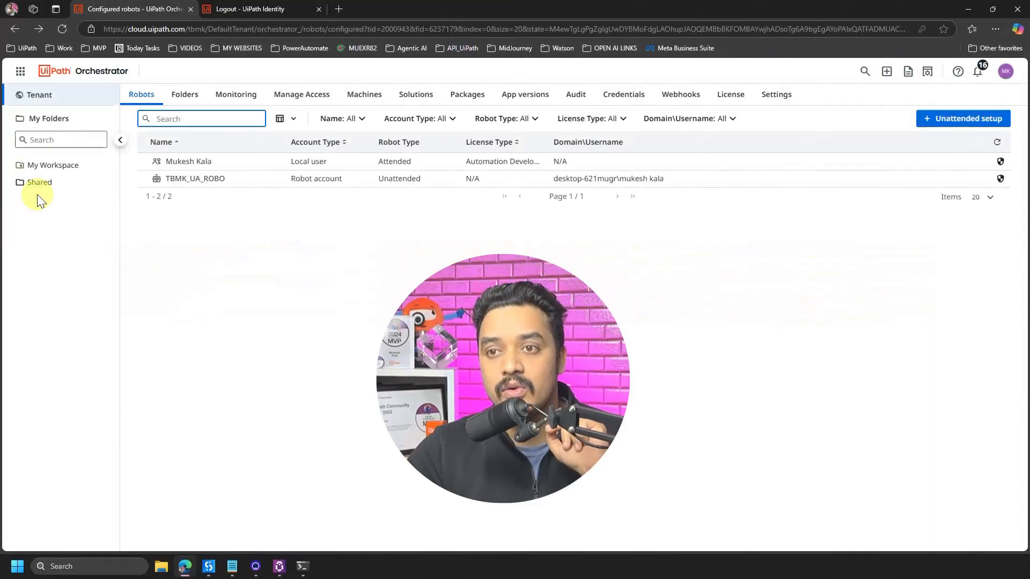
pyautogui.click(37, 188)
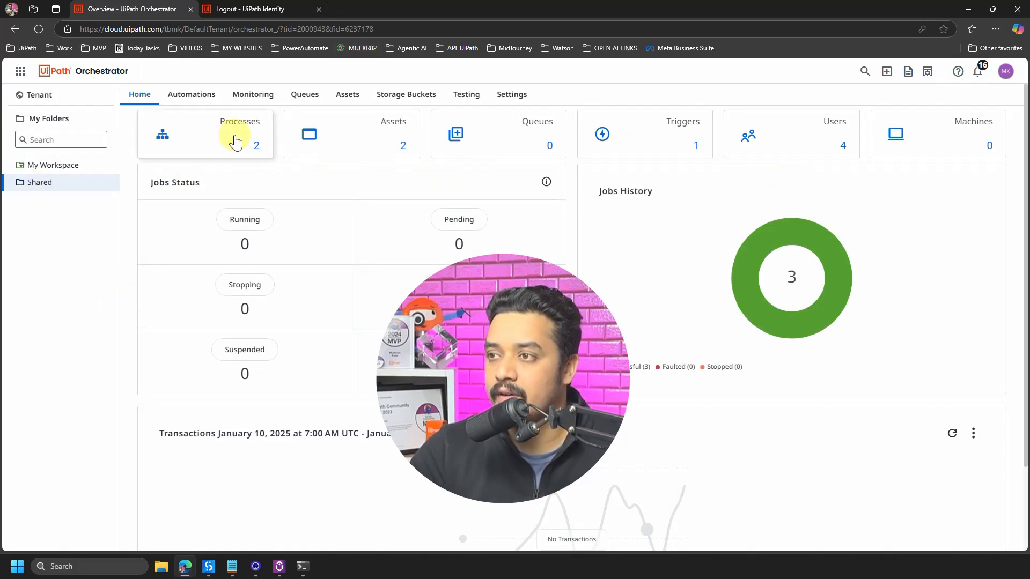
pyautogui.click(64, 186)
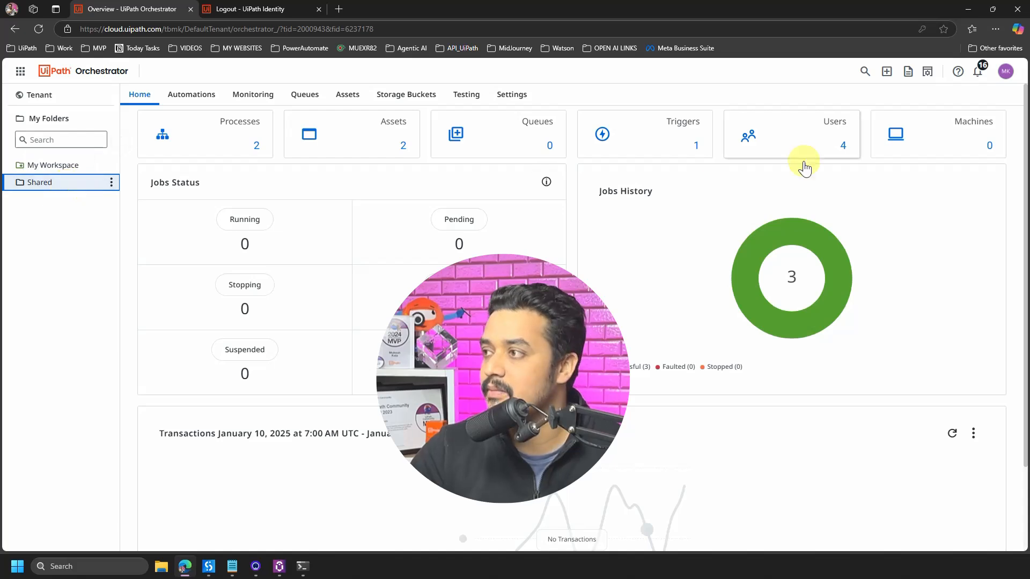
pyautogui.click(416, 28)
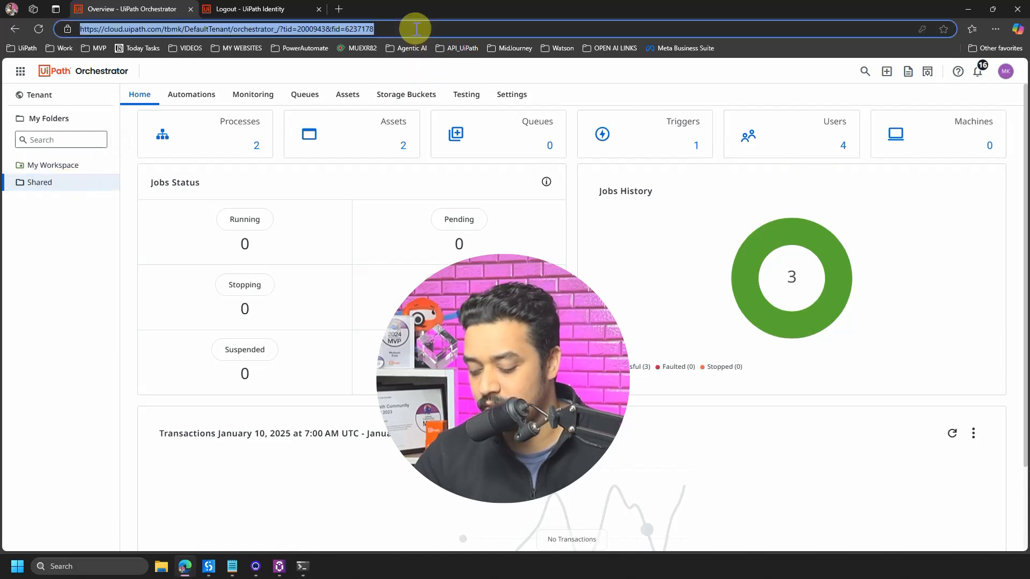
pyautogui.press('Return')
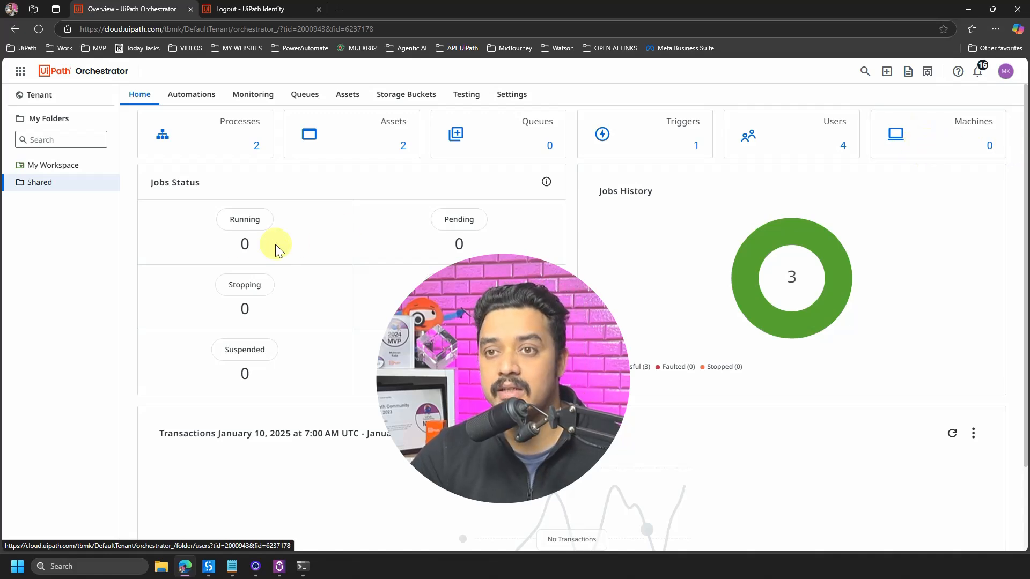
# Assign the desktop-621mugr machine template to the Shared folder and return to the folder's overview.
pyautogui.click(932, 143)
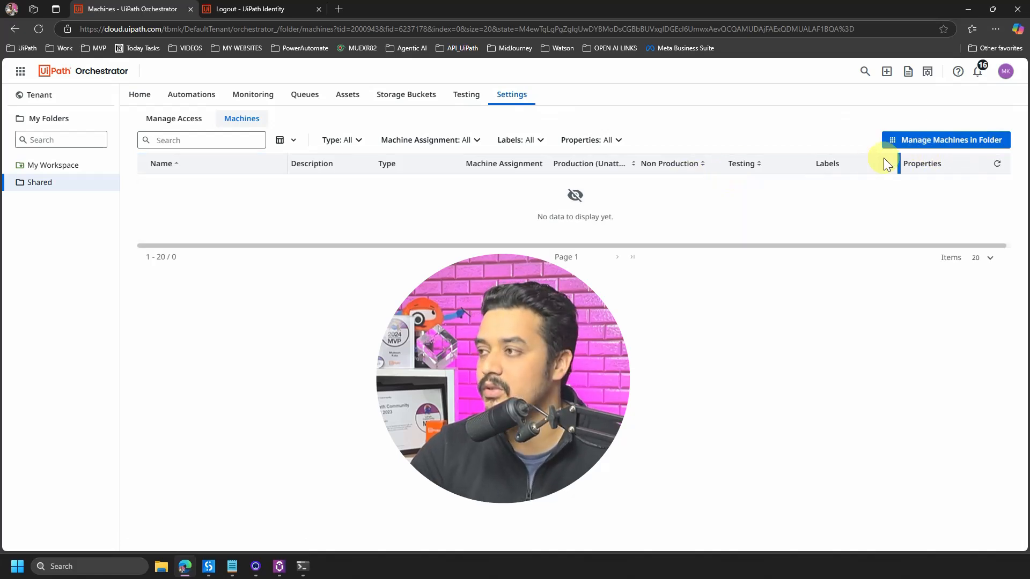
pyautogui.click(909, 140)
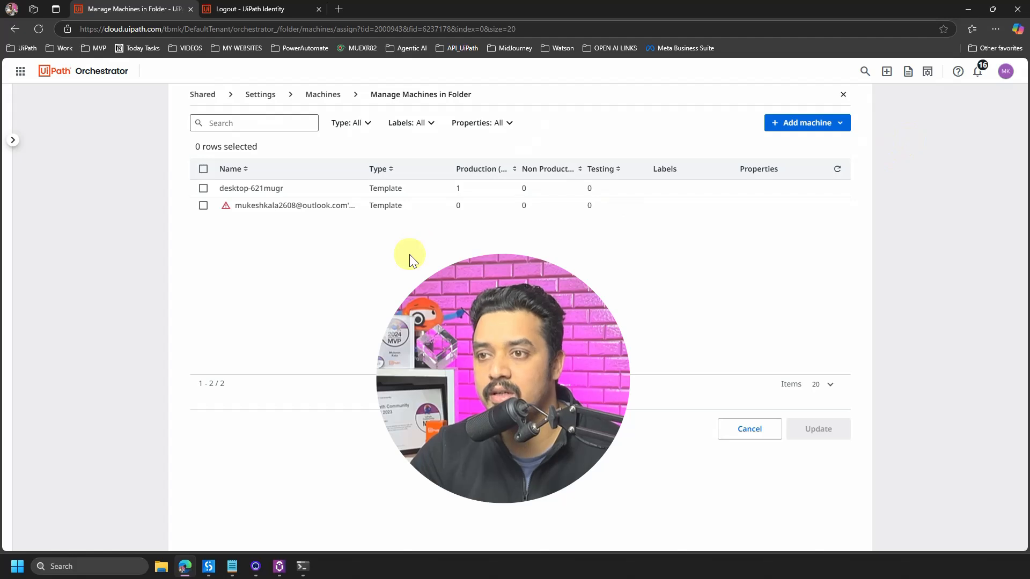
pyautogui.click(203, 188)
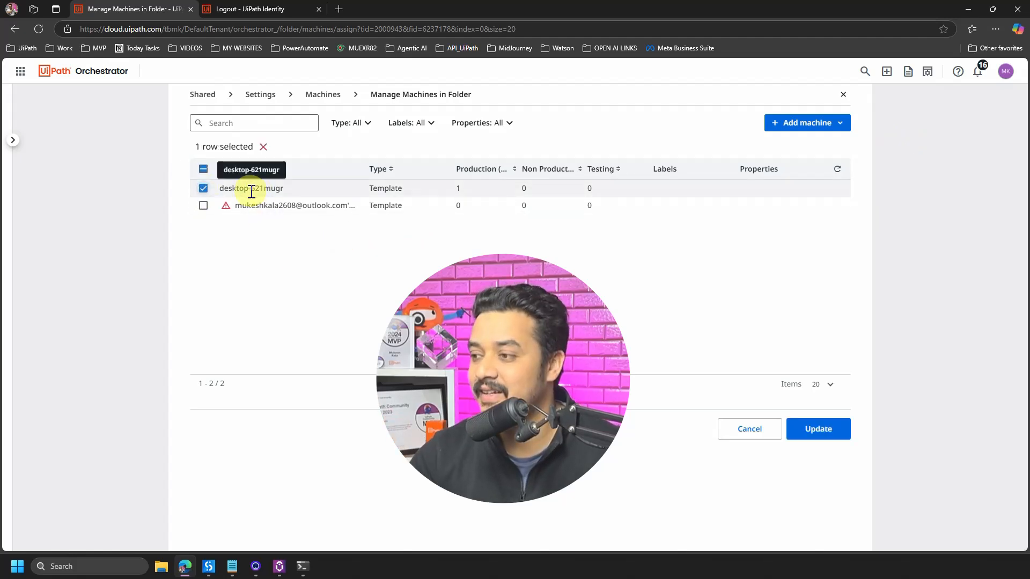
pyautogui.click(810, 433)
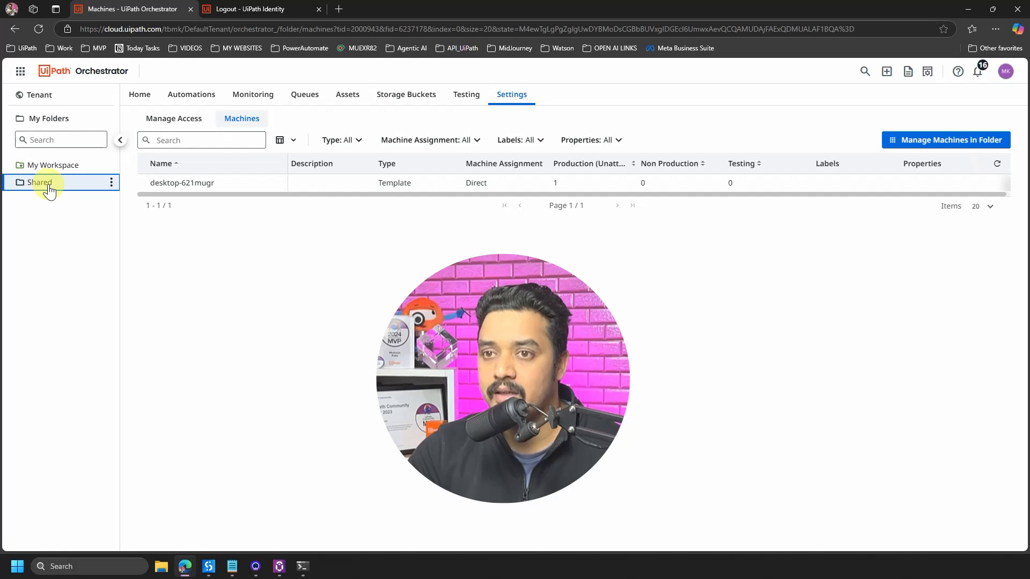
pyautogui.click(138, 102)
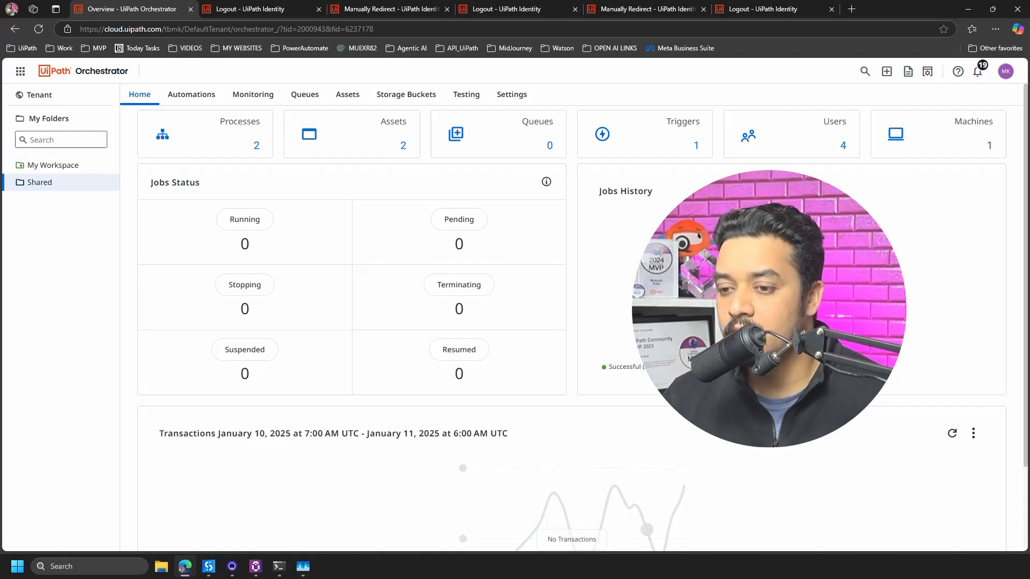
# Check the robot status in UiPath Studio, then review the dashboard and Orchestrator Settings in UiPath Assistant.
pyautogui.click(208, 568)
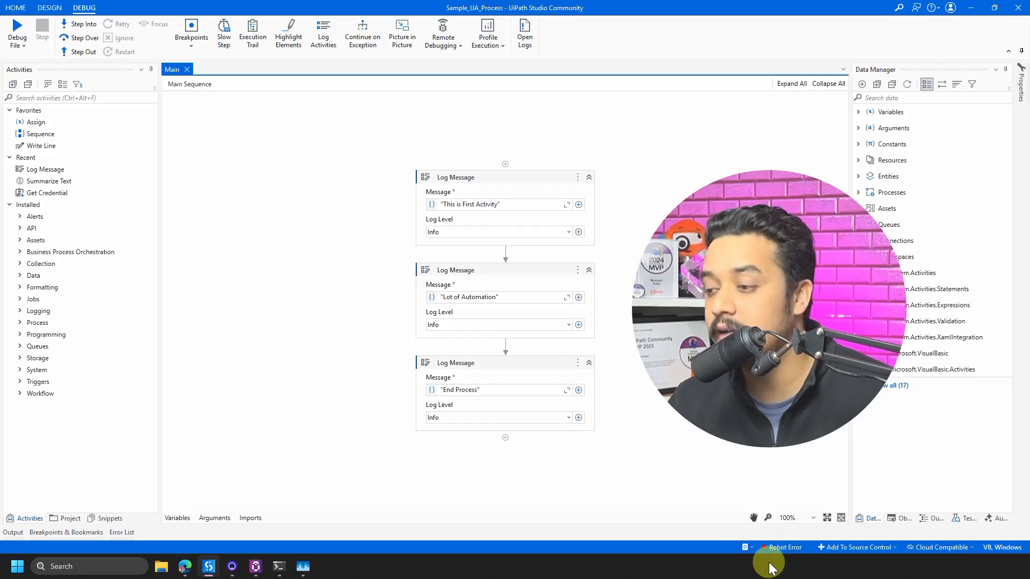
pyautogui.moveTo(782, 548)
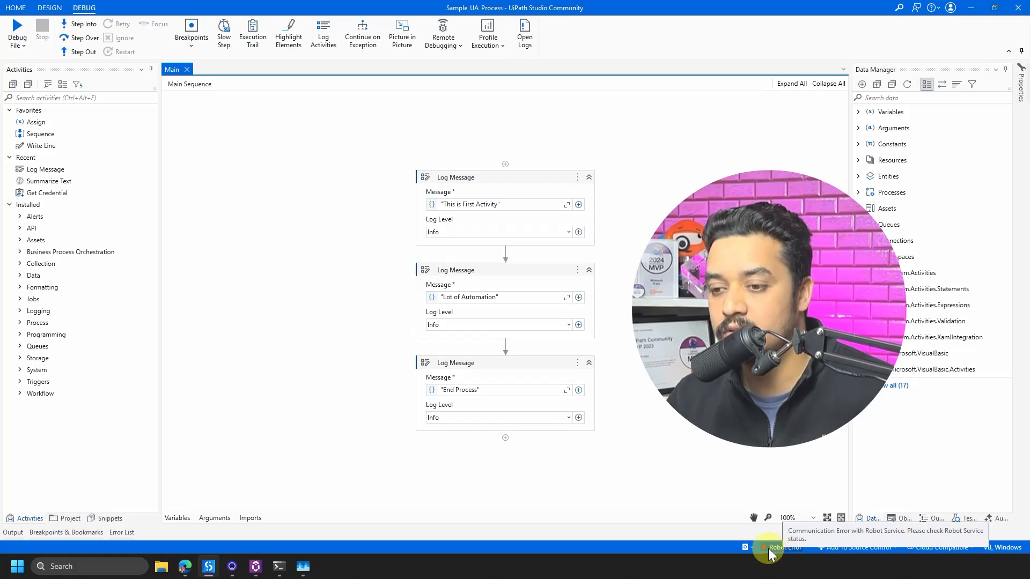
pyautogui.click(256, 567)
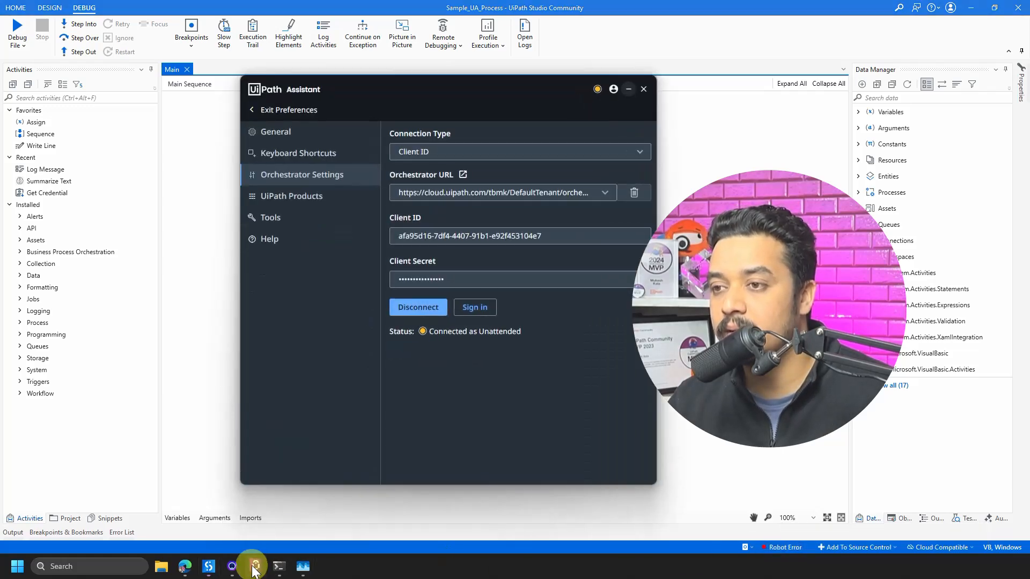
pyautogui.click(251, 110)
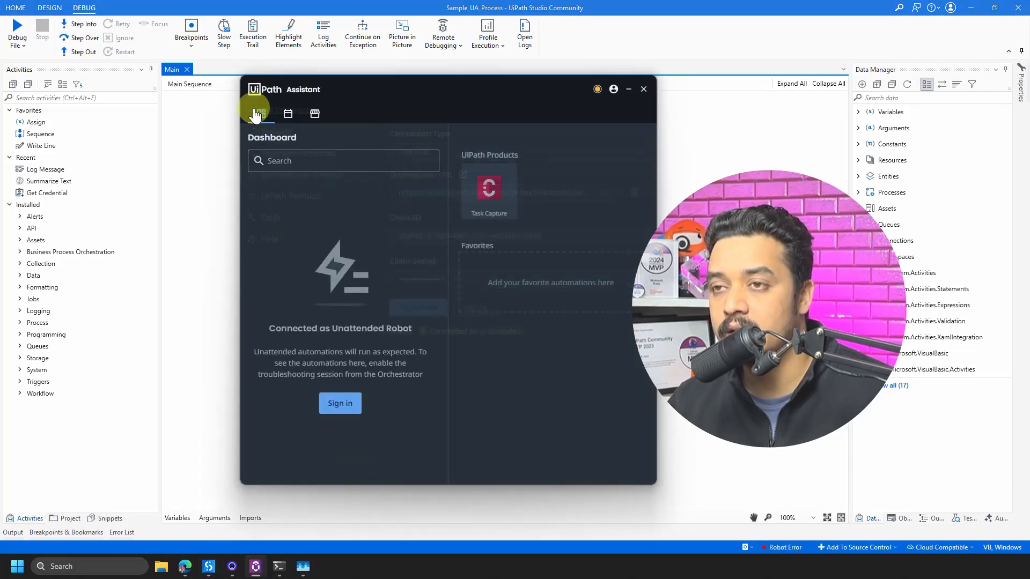
pyautogui.click(614, 89)
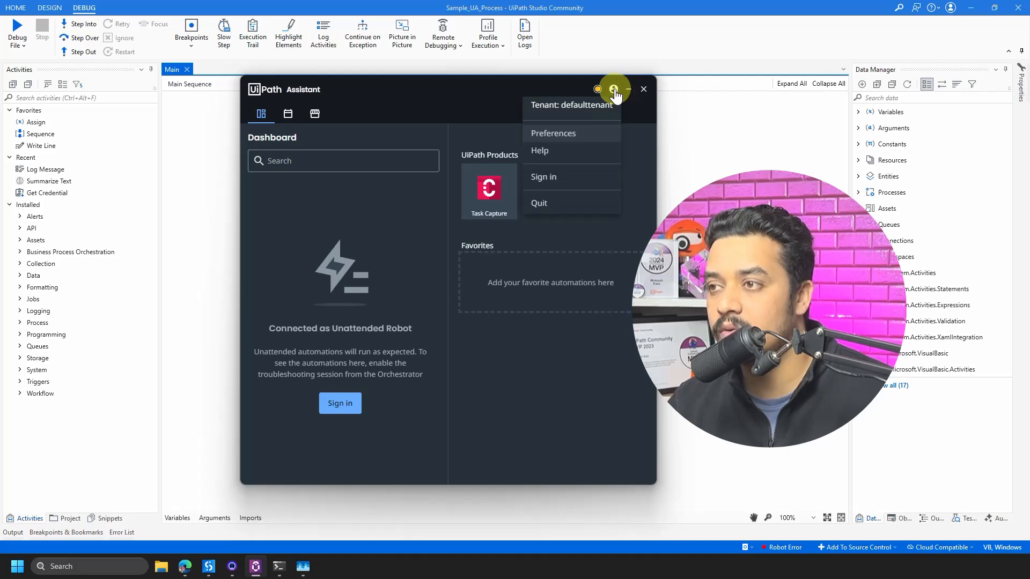
pyautogui.click(556, 134)
pyautogui.click(294, 182)
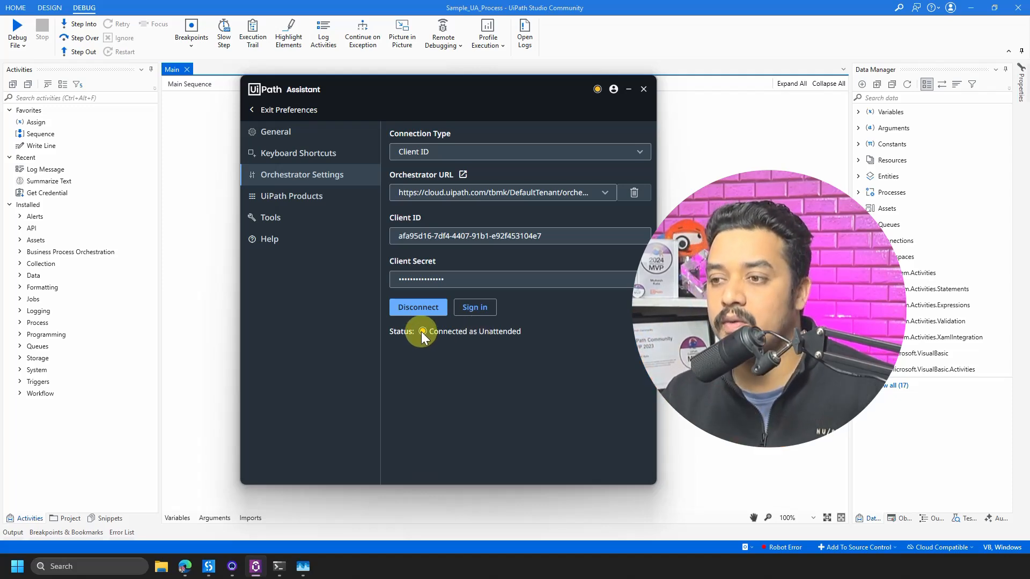
# Sign in to UiPath Assistant from its Orchestrator Settings and switch back to the Sample_UA_Process project in UiPath Studio.
pyautogui.click(475, 307)
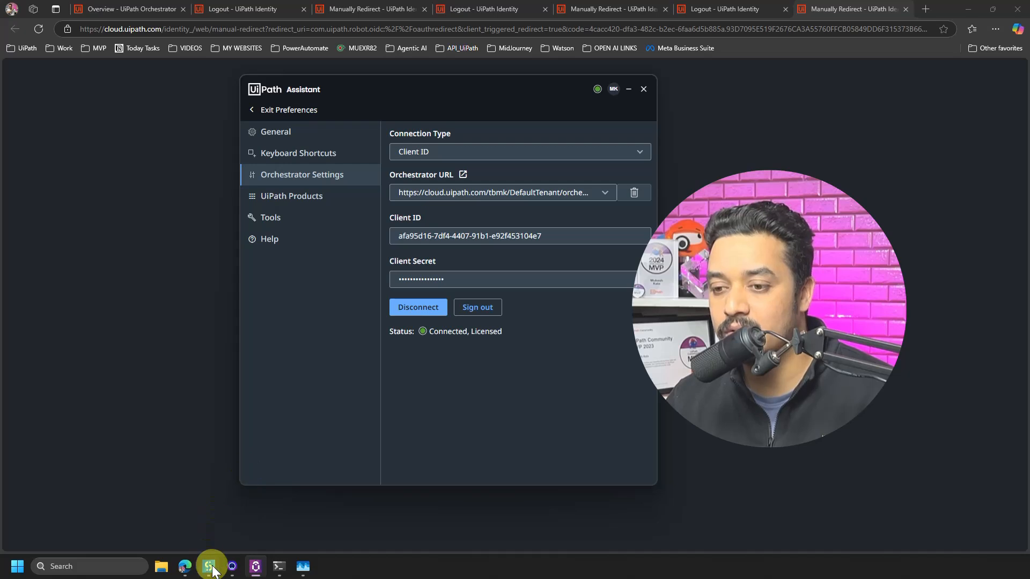
pyautogui.moveTo(209, 563)
pyautogui.click(203, 496)
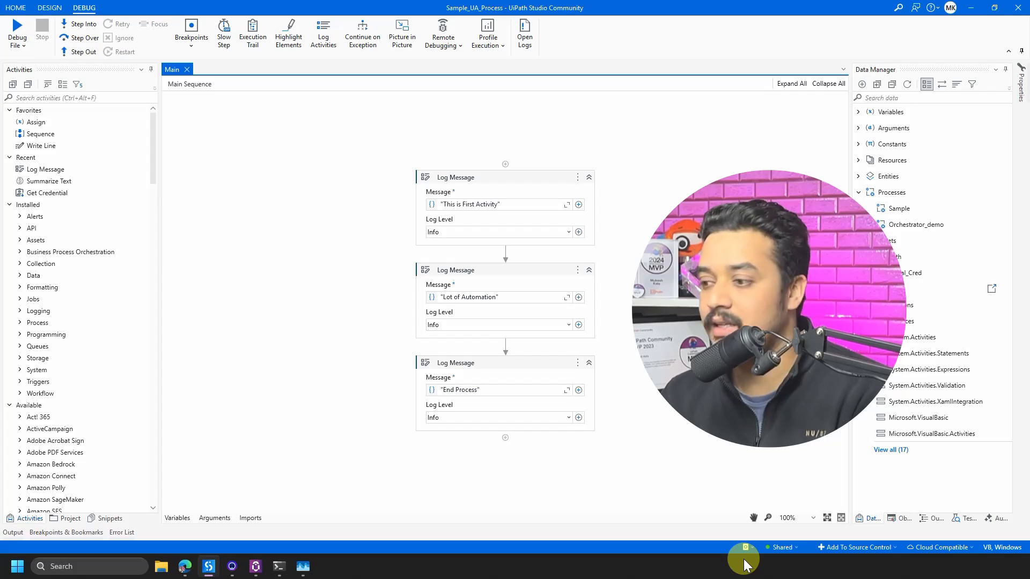
# Check the available Orchestrator folders and the robot connection options for the project in UiPath Studio.
pyautogui.click(784, 549)
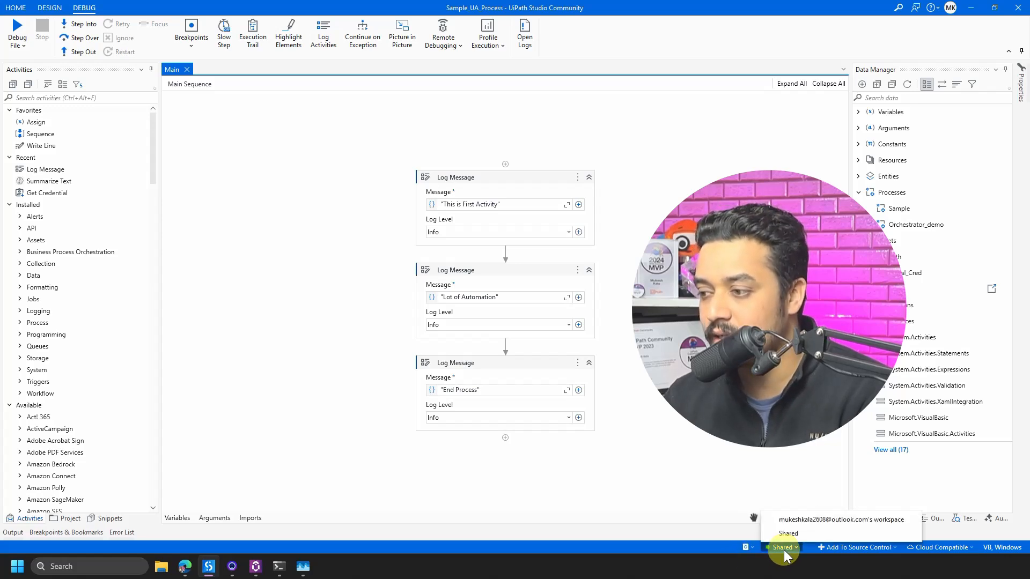
pyautogui.click(752, 549)
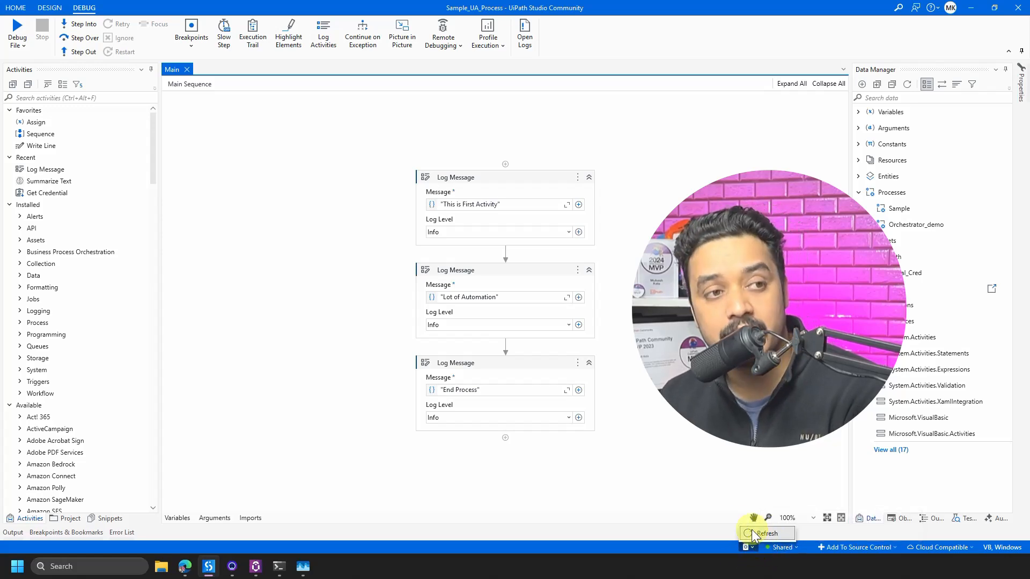
pyautogui.click(641, 485)
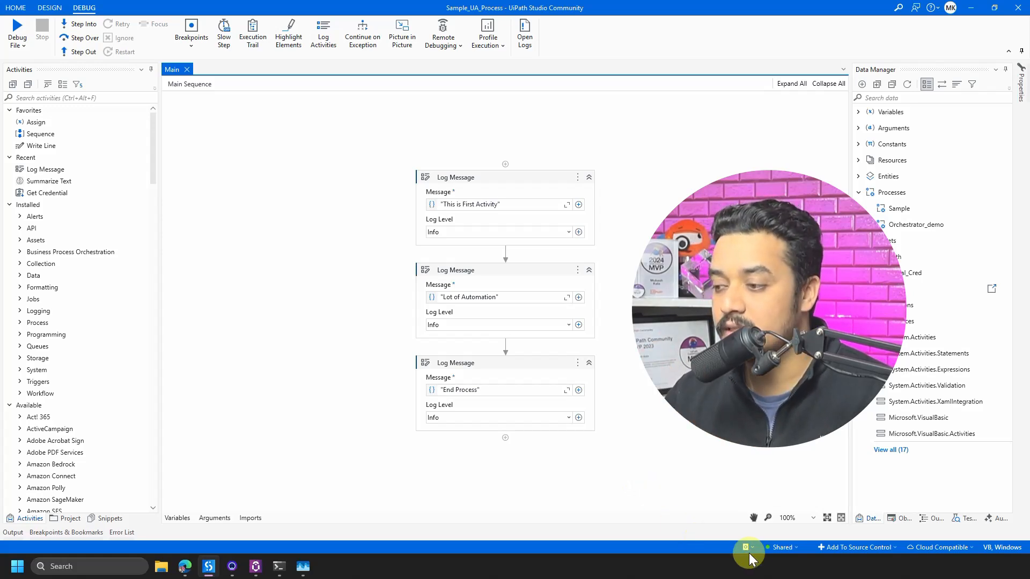
pyautogui.moveTo(771, 551)
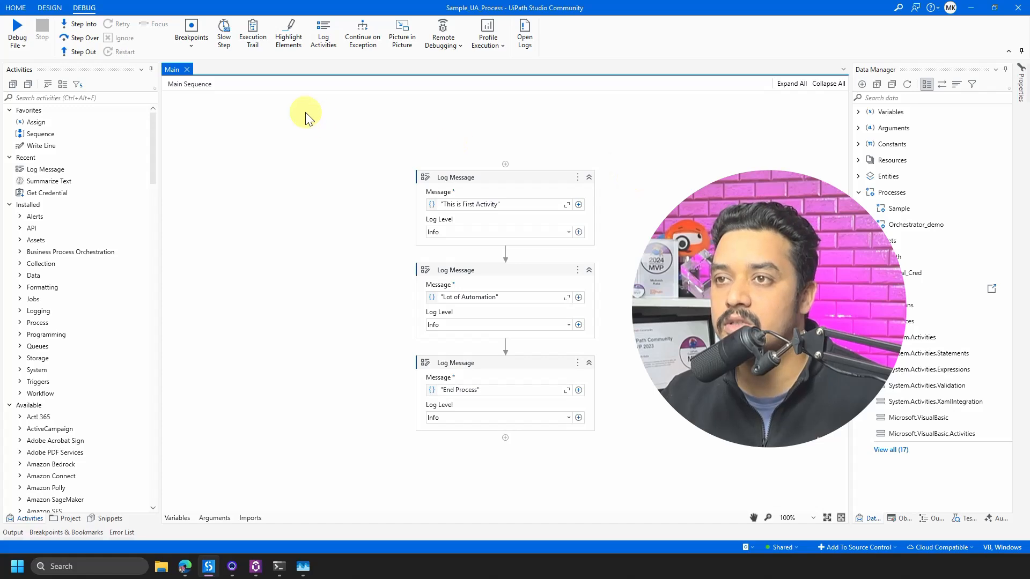
# Publish the Sample_UA_Process project as version 1.0.1 with the default publish options and dismiss the confirmation.
pyautogui.click(49, 7)
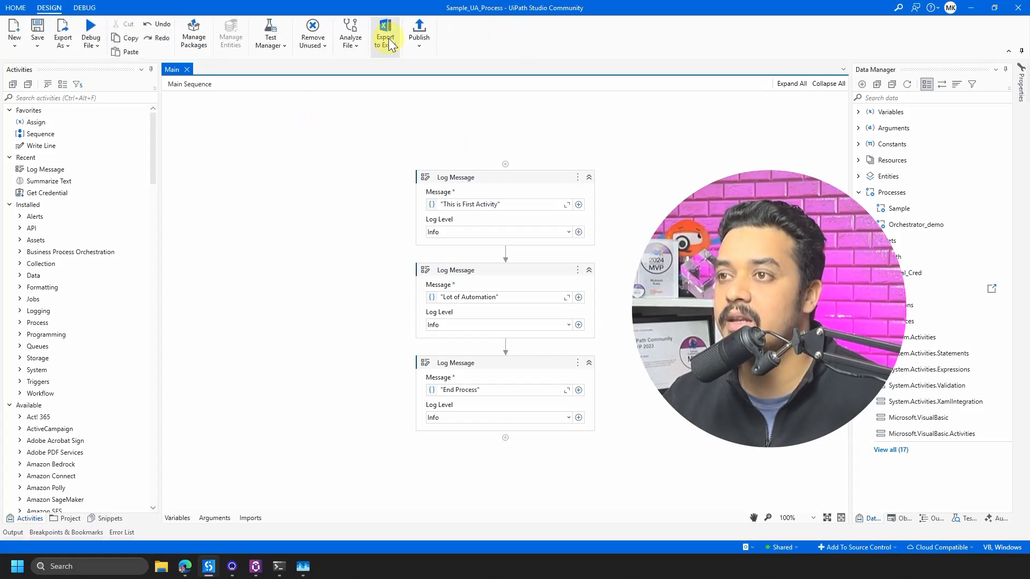
pyautogui.click(418, 33)
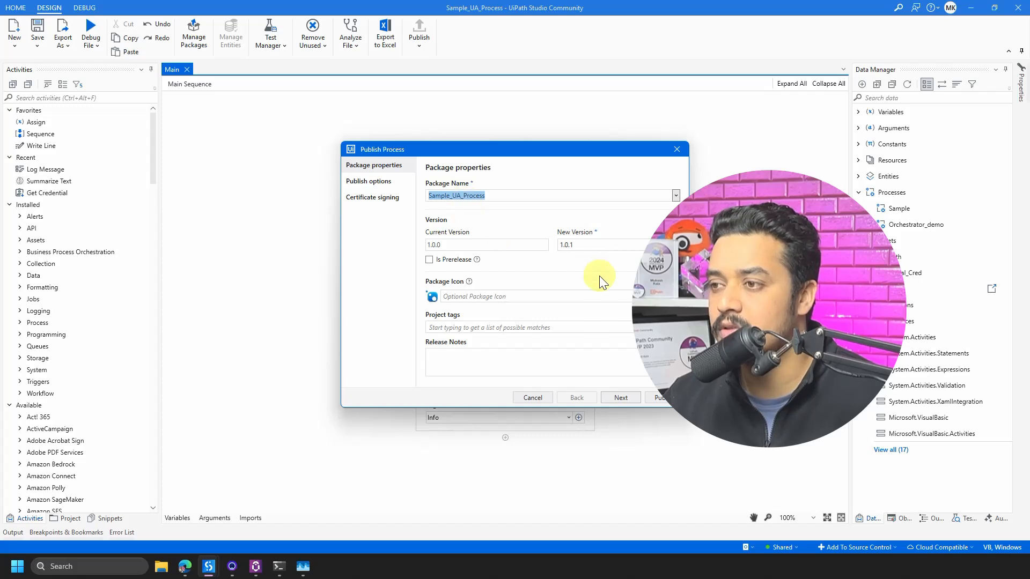
pyautogui.click(658, 399)
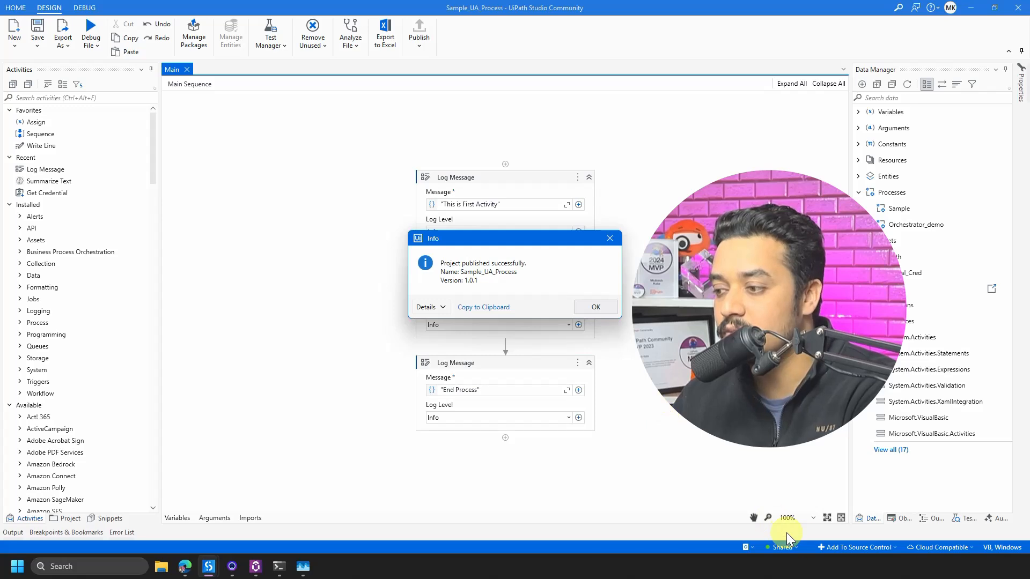
pyautogui.click(590, 307)
# Switch to Orchestrator in the browser and open the Shared folder's list of automation processes.
pyautogui.click(185, 566)
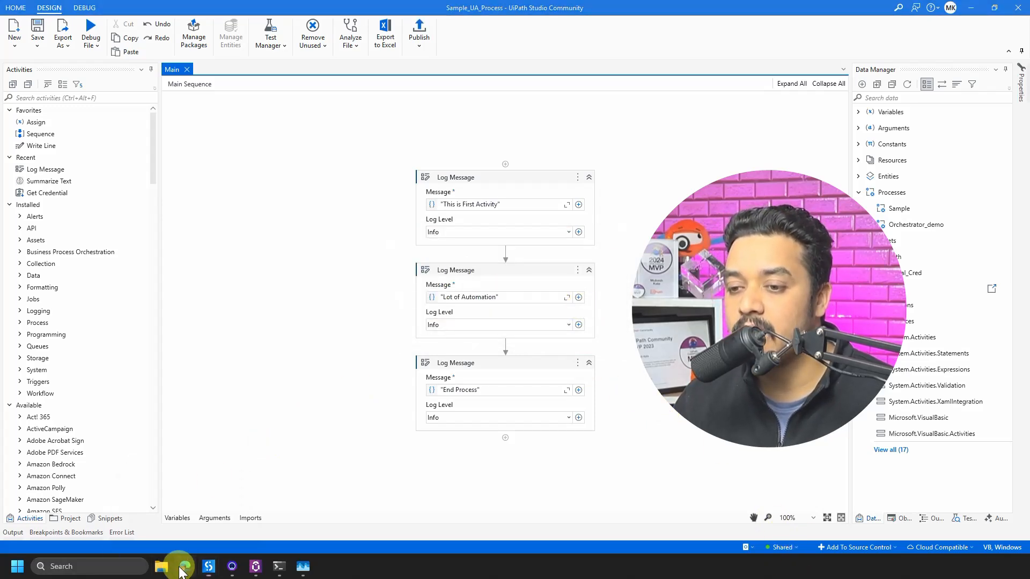
pyautogui.click(119, 10)
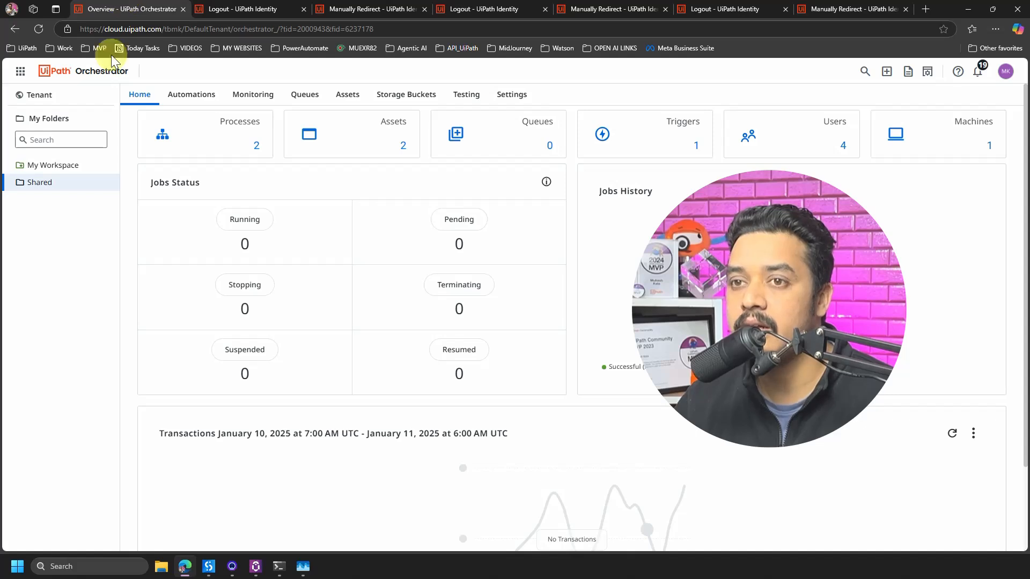
pyautogui.click(46, 193)
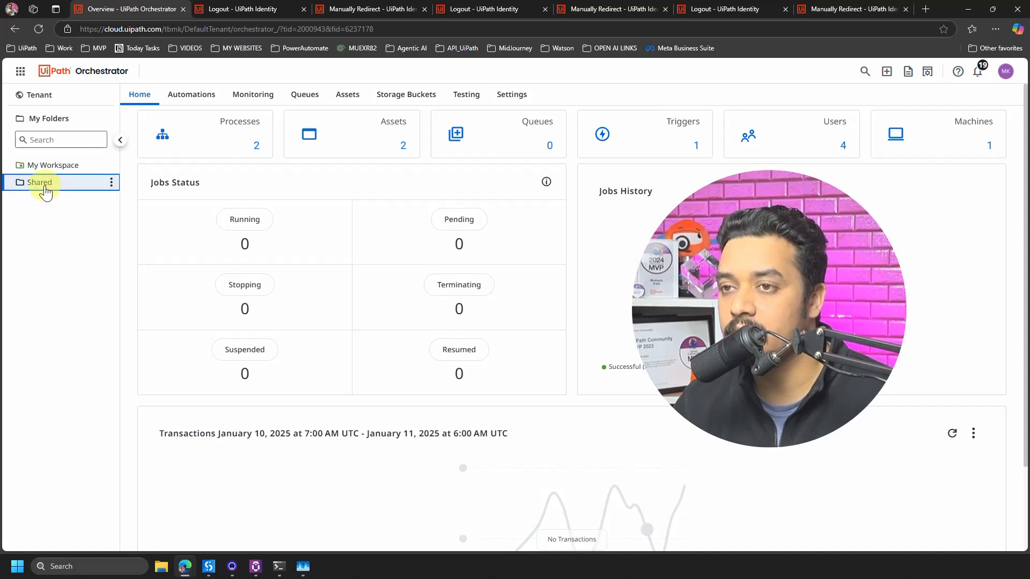
pyautogui.click(207, 146)
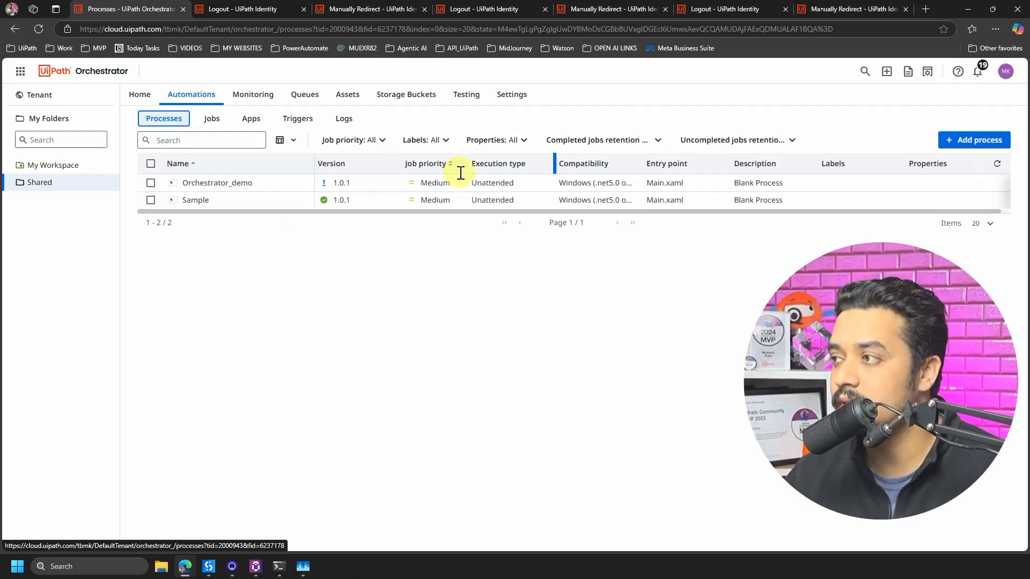
# Add a process to the Shared folder from the Sample_UA_Process package, version 1.0.1, with default settings, without starting it.
pyautogui.click(962, 141)
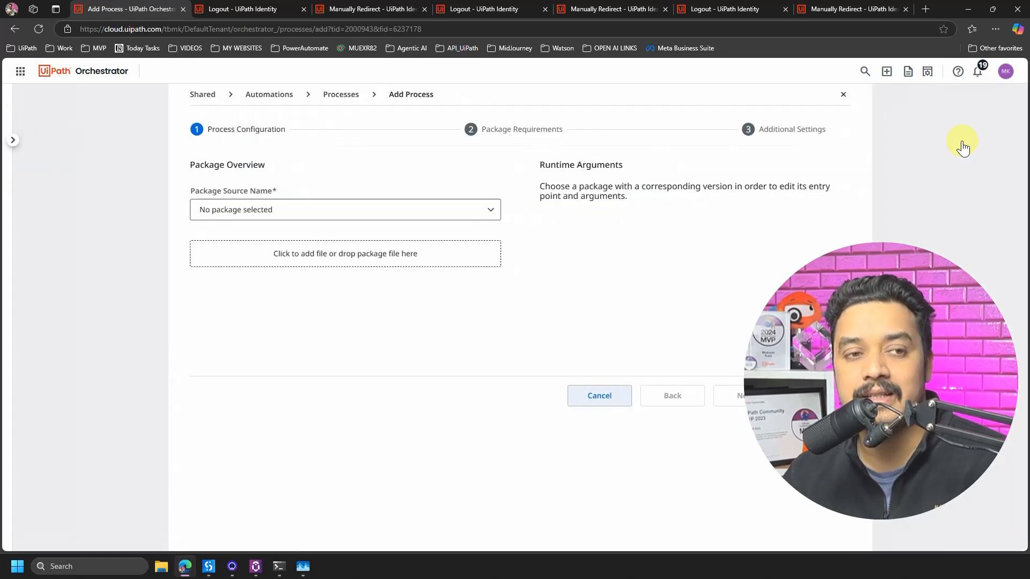
pyautogui.click(347, 211)
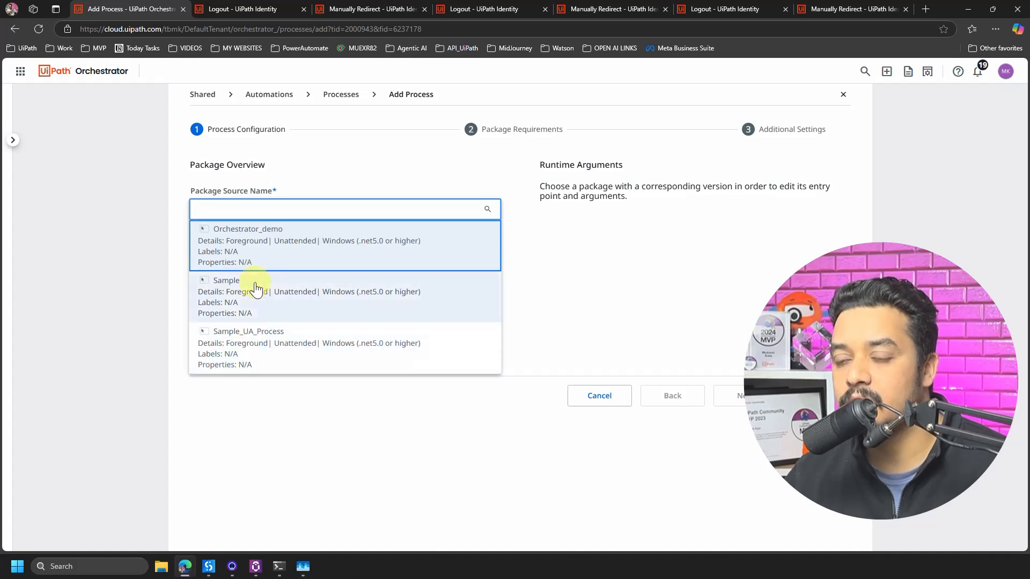
pyautogui.click(246, 353)
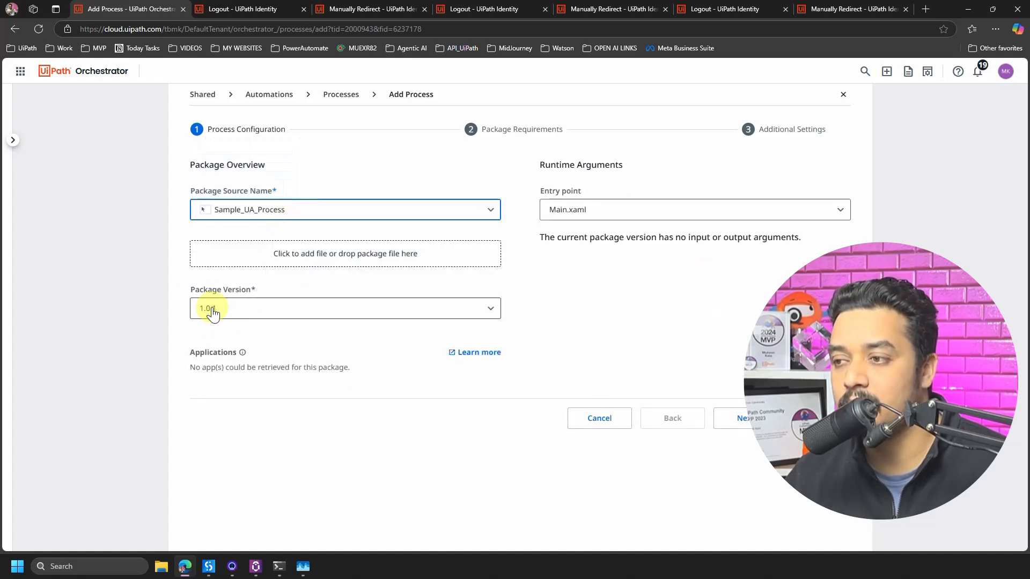
pyautogui.click(744, 421)
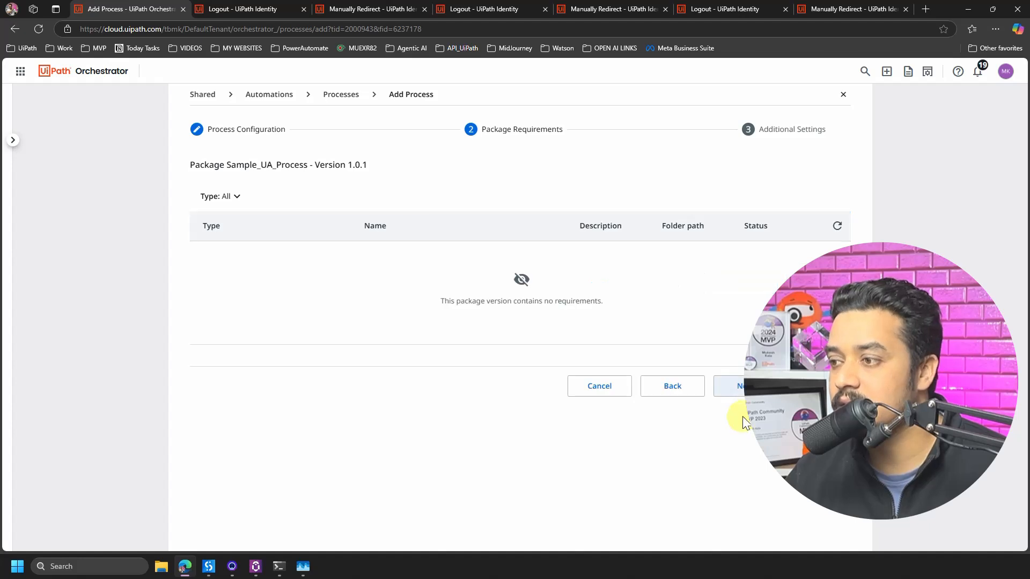
pyautogui.click(740, 385)
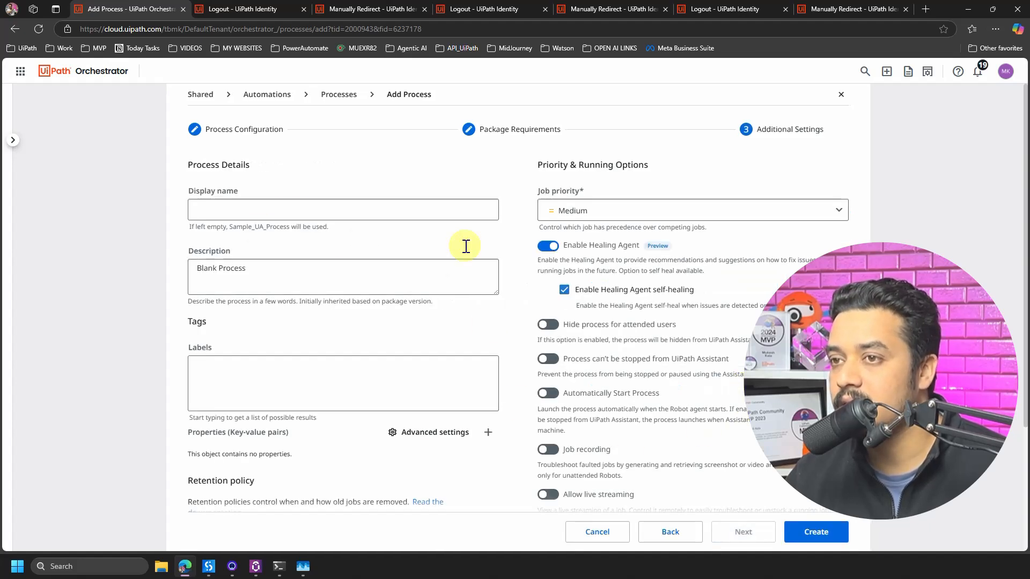
pyautogui.scroll(-3, 725, 432)
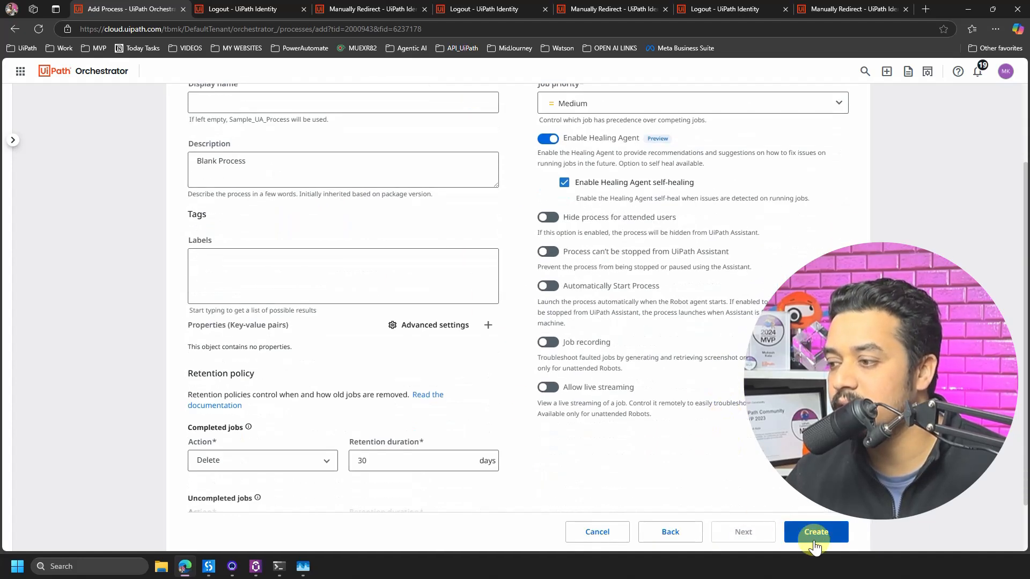
pyautogui.click(816, 532)
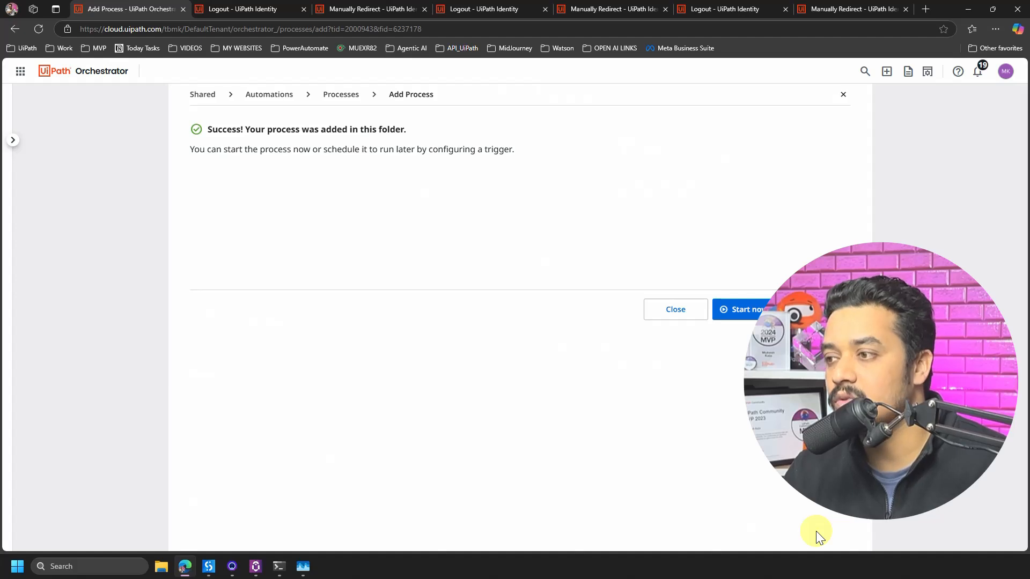
pyautogui.click(674, 316)
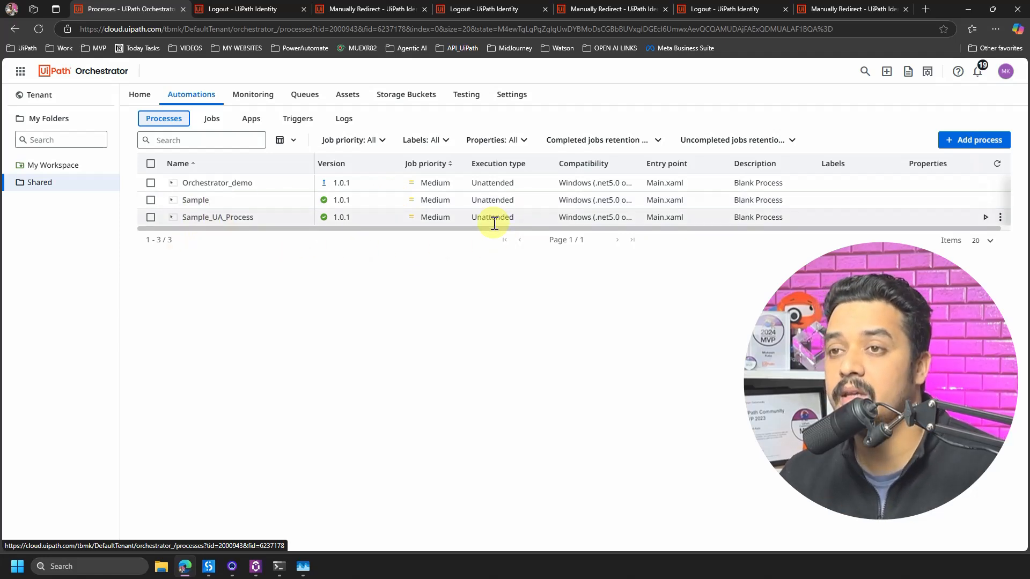
# Review the Shared folder's jobs and the Log Message workflow in UiPath Studio, and return to Orchestrator.
pyautogui.click(211, 125)
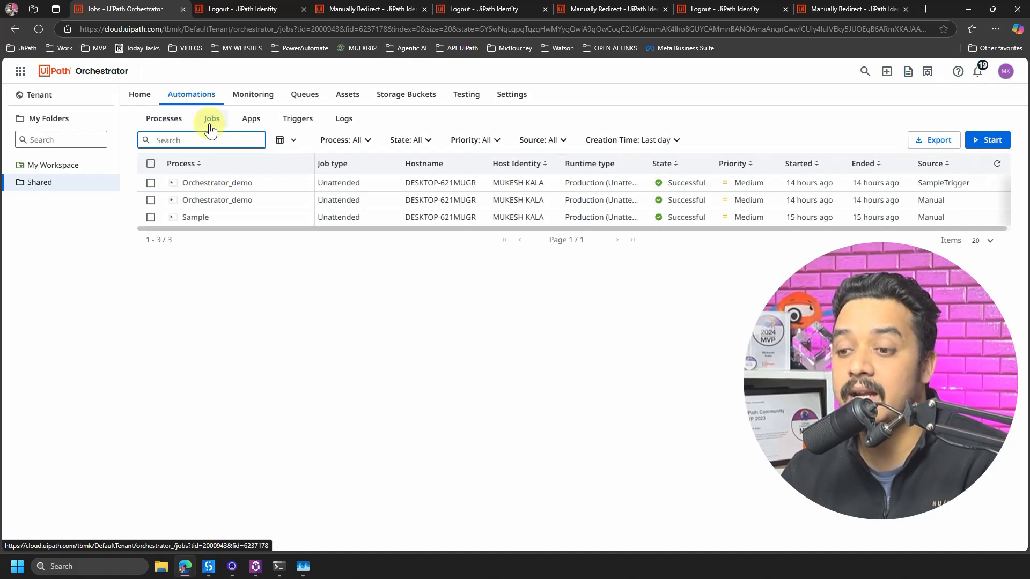
pyautogui.click(208, 567)
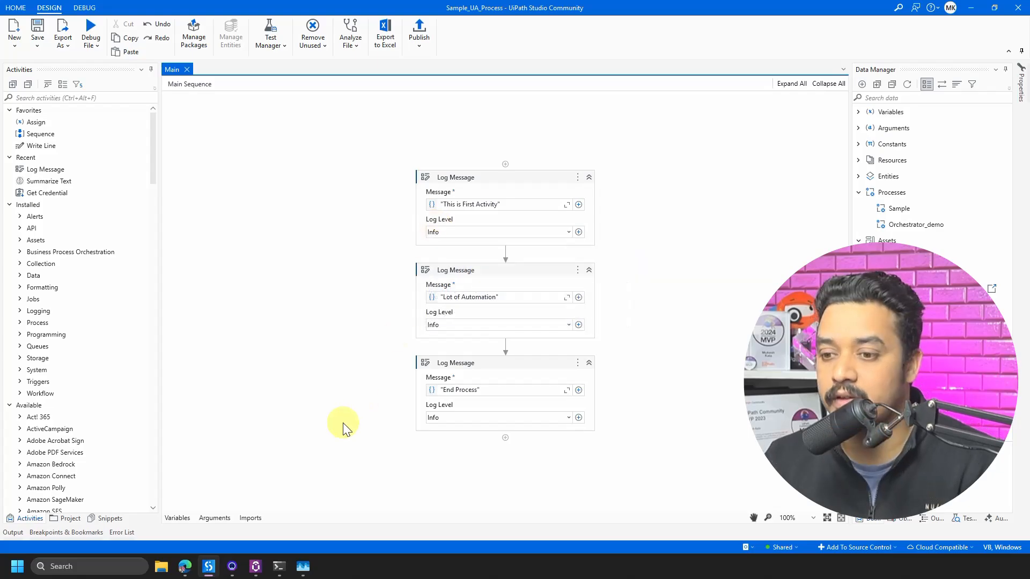
pyautogui.click(185, 566)
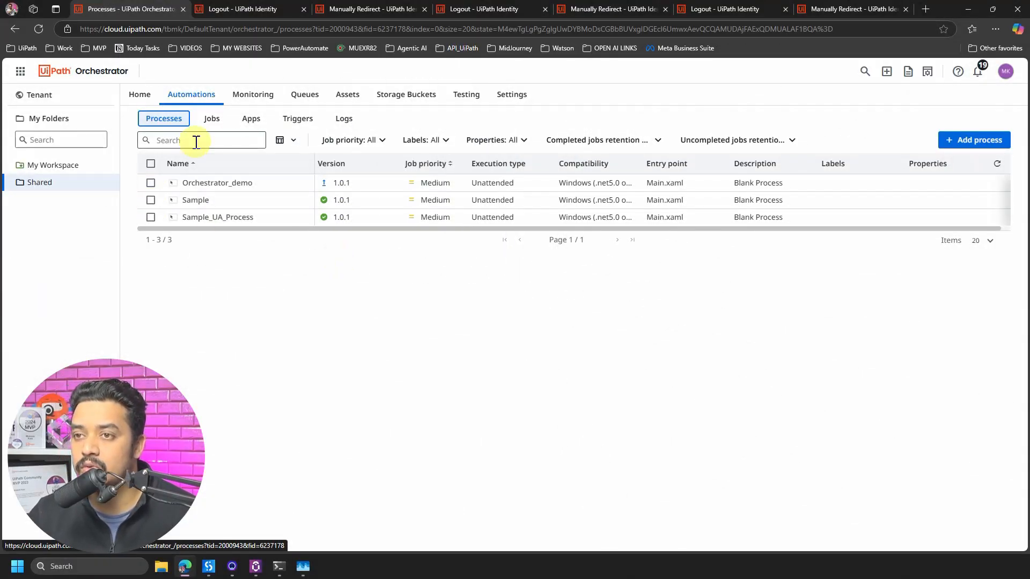
# Set up a new job for Sample_UA_Process on the desktop-621mugr machine and check which accounts are available for it.
pyautogui.click(212, 120)
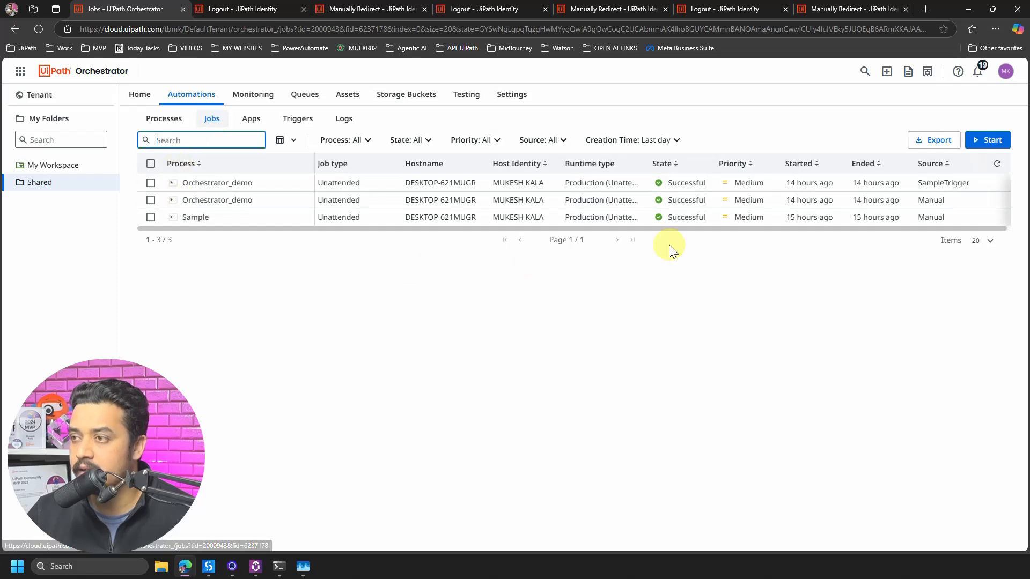
pyautogui.click(990, 140)
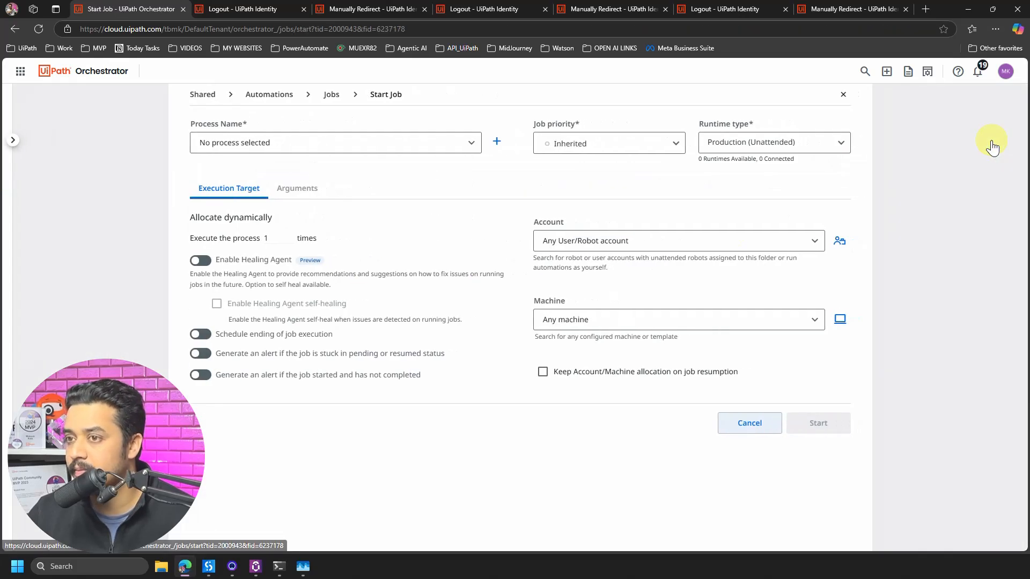
pyautogui.click(368, 146)
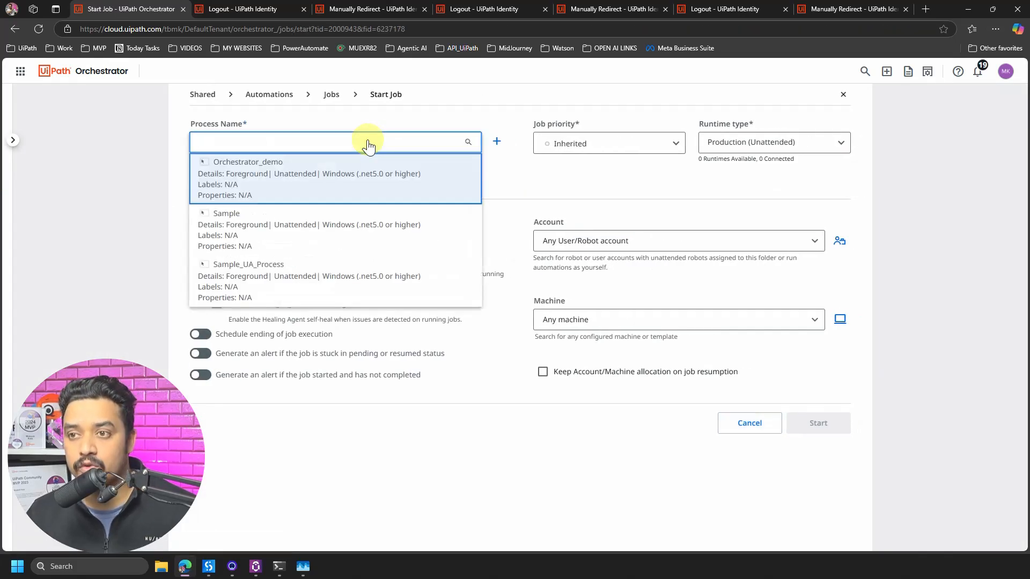
pyautogui.click(294, 276)
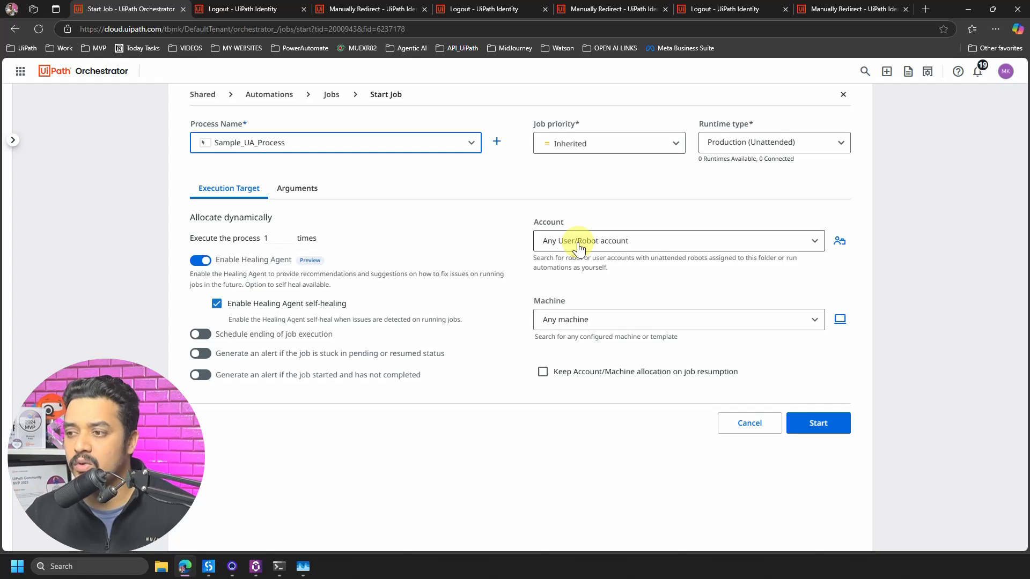
pyautogui.click(593, 322)
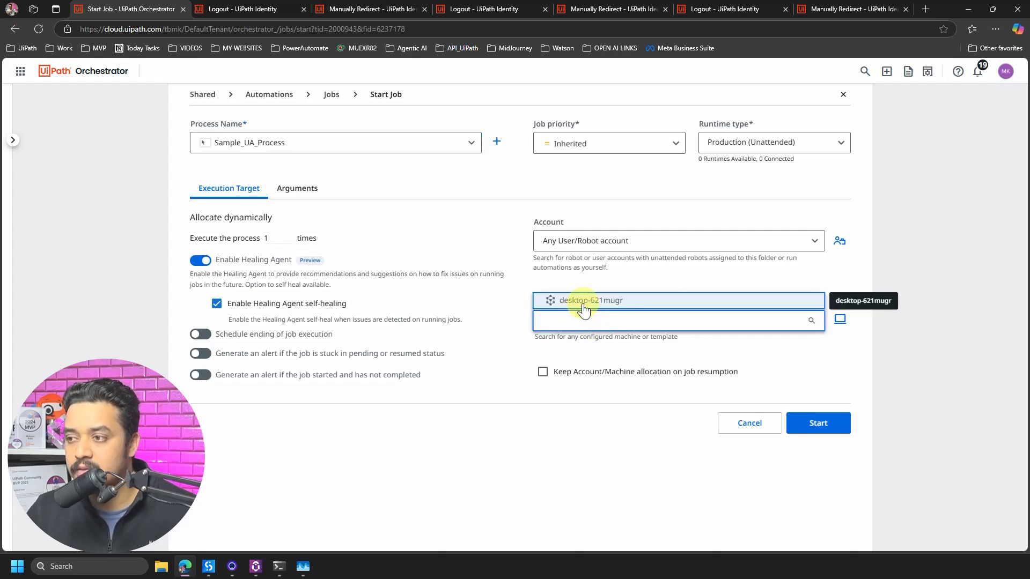
pyautogui.click(583, 304)
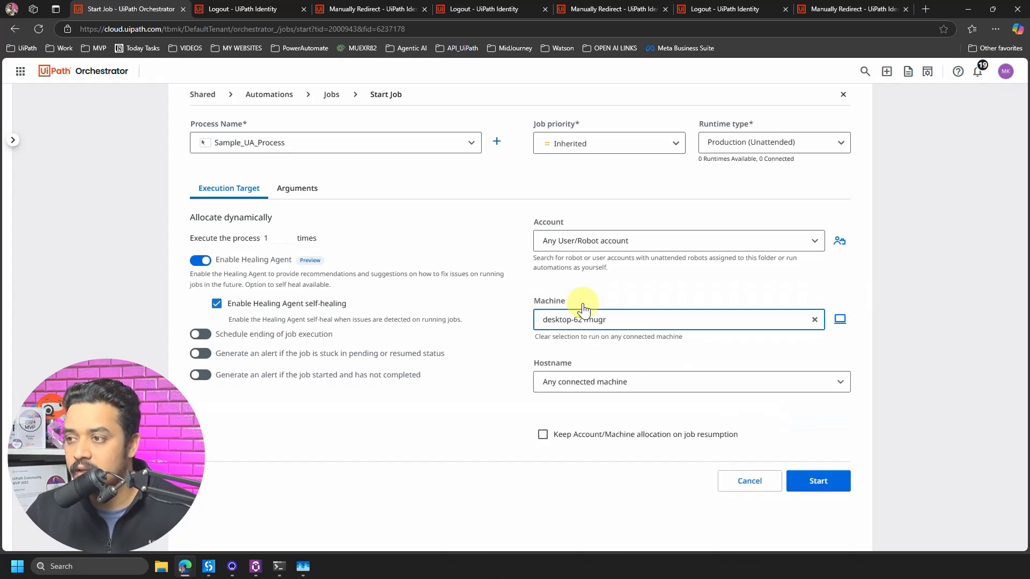
pyautogui.click(616, 249)
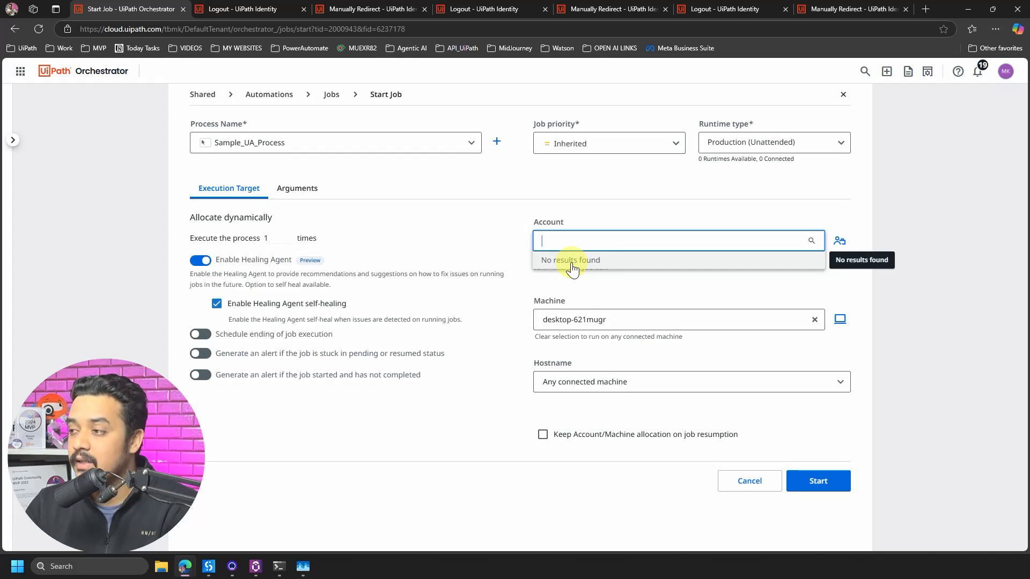
pyautogui.click(687, 294)
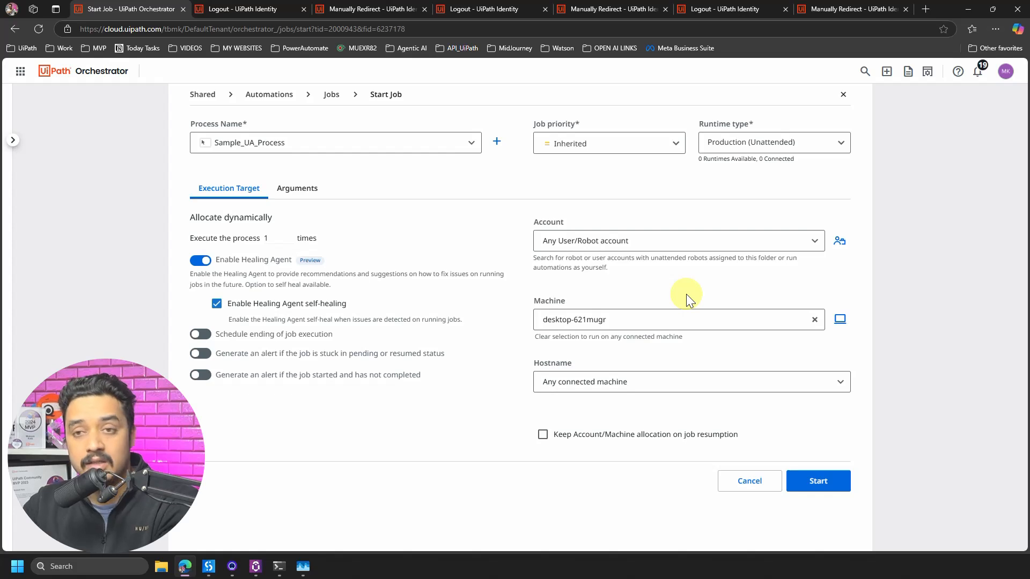
# Assign the TBMK_UA_ROBO account to the folder with the Automation User, Automation Publisher and Automation Developer roles, skipping the tenant role assignment.
pyautogui.click(840, 245)
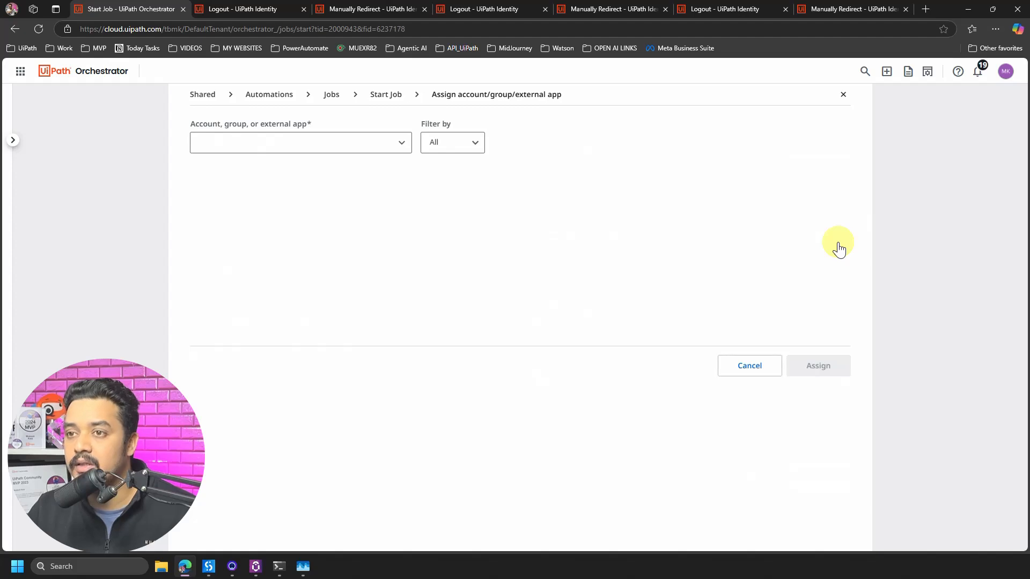
pyautogui.click(302, 144)
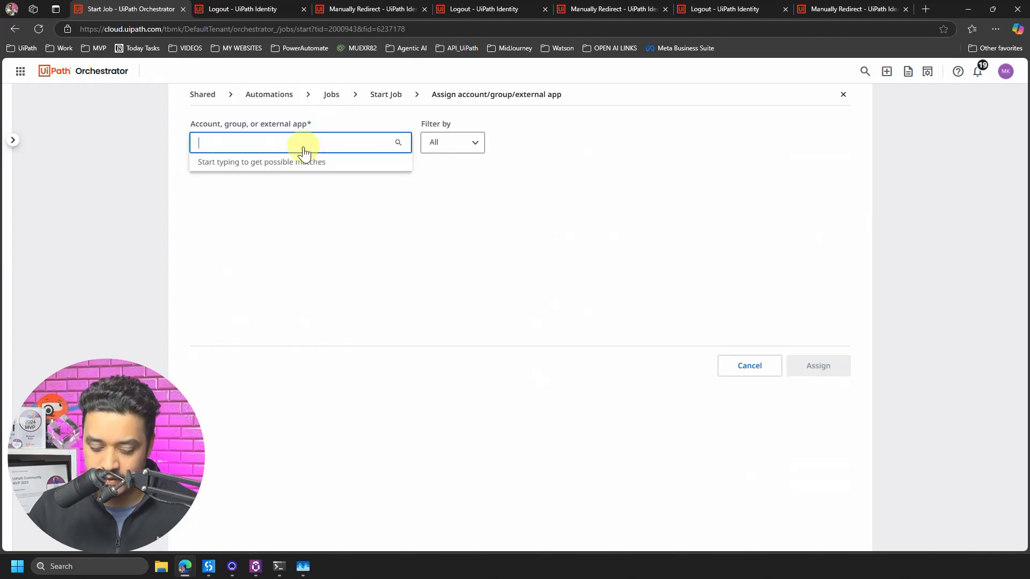
pyautogui.write('TBMK')
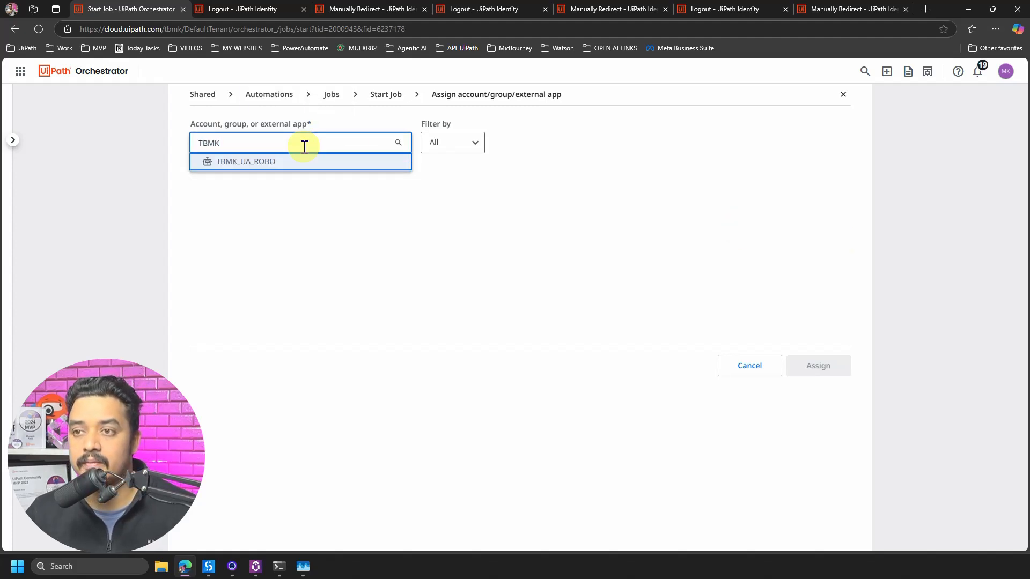
pyautogui.click(266, 165)
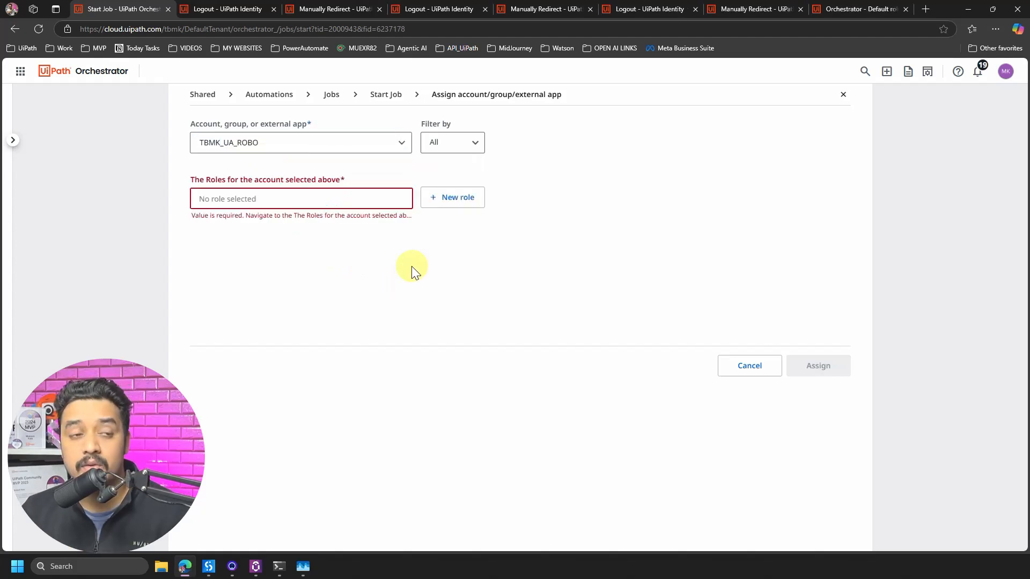
pyautogui.click(264, 198)
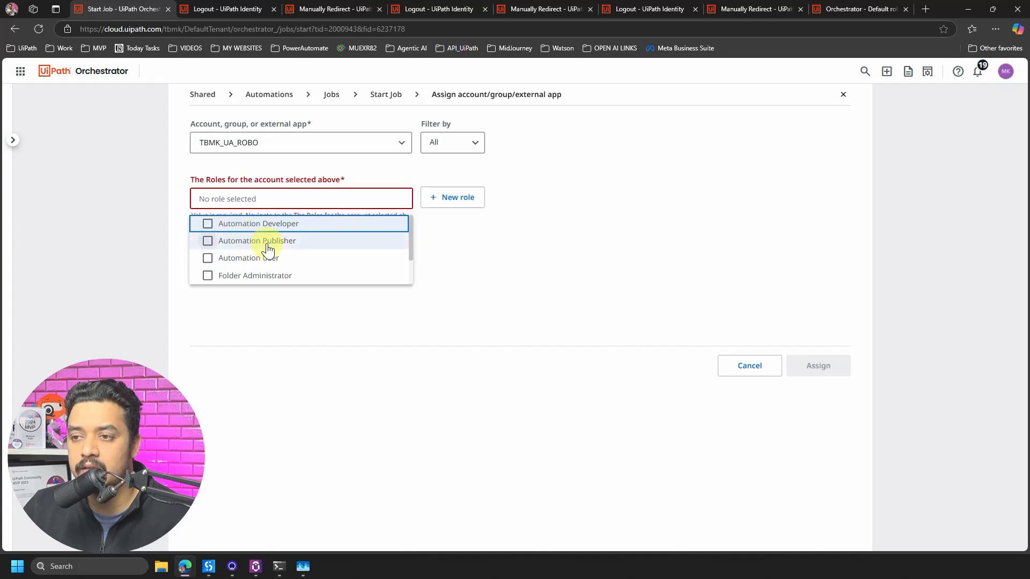
pyautogui.click(252, 259)
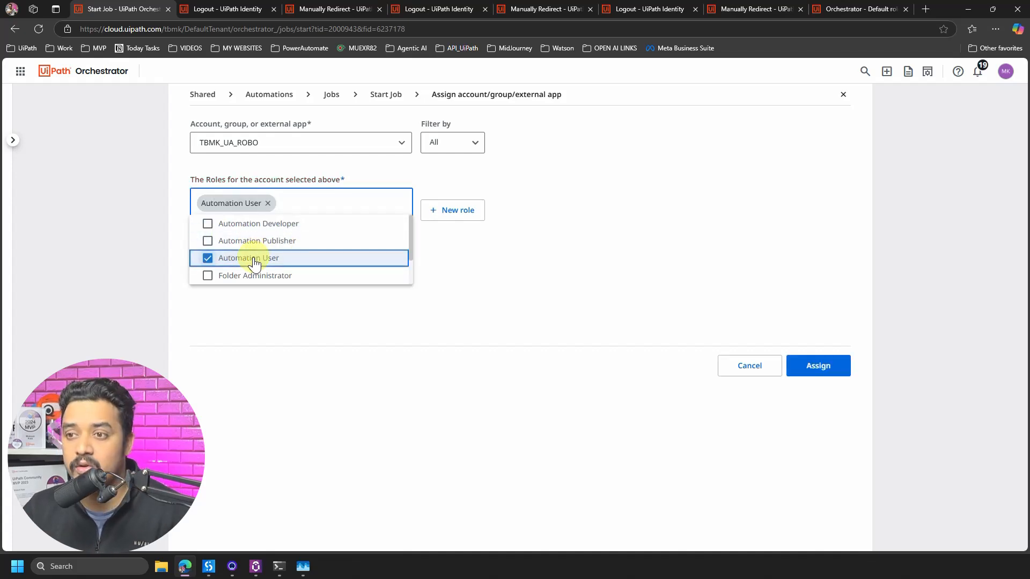
pyautogui.click(207, 241)
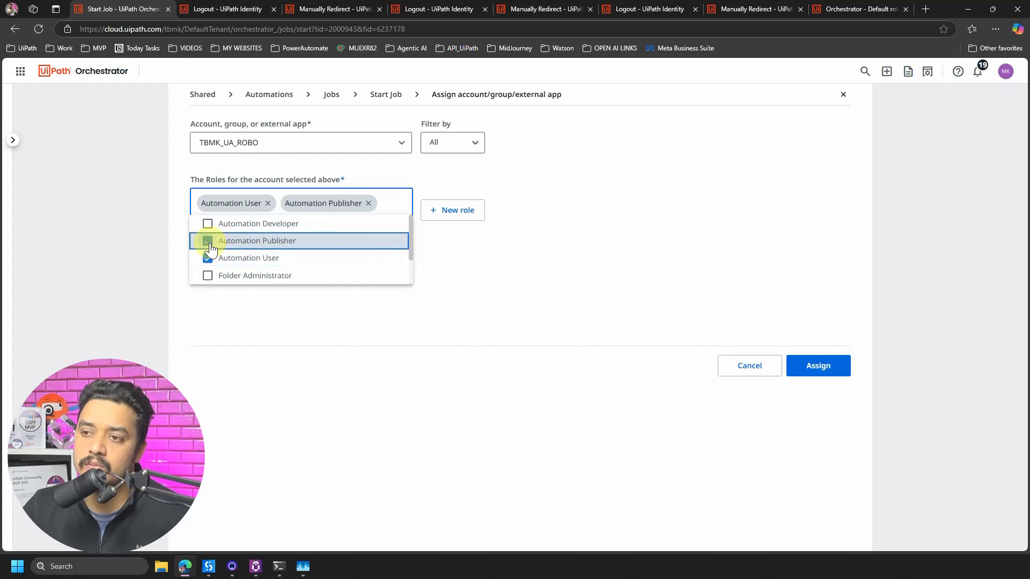
pyautogui.click(207, 225)
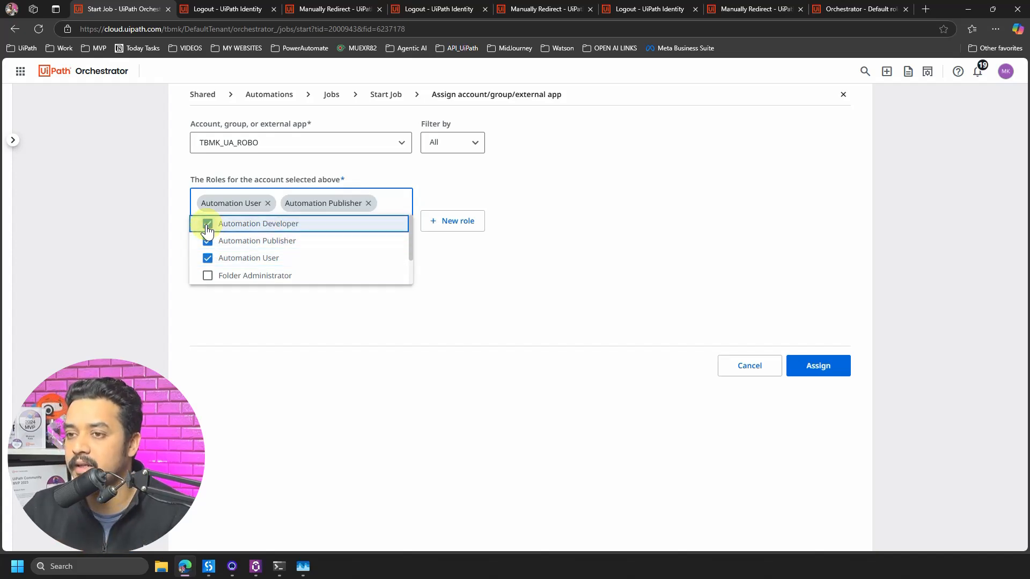
pyautogui.click(830, 371)
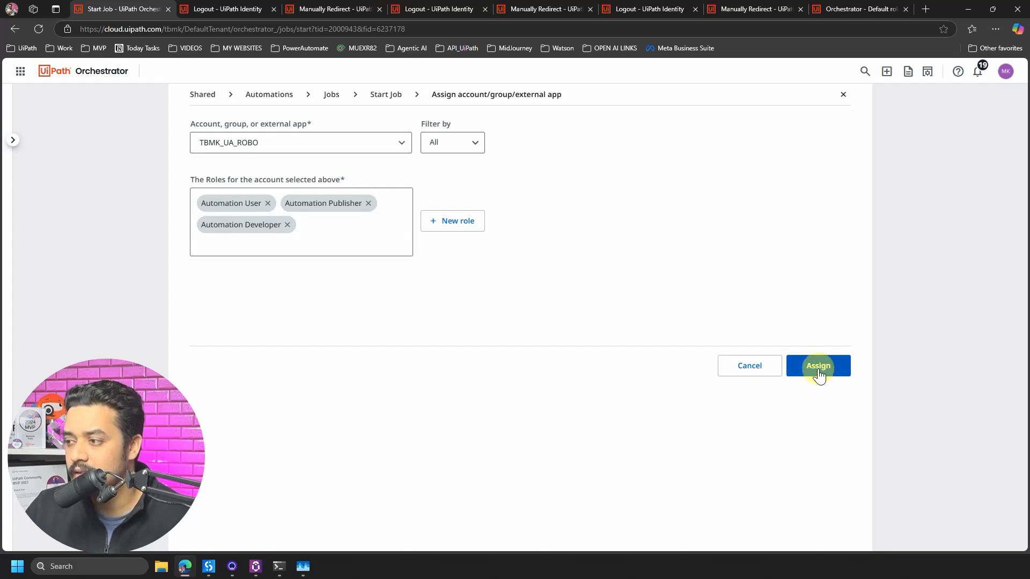
pyautogui.click(819, 370)
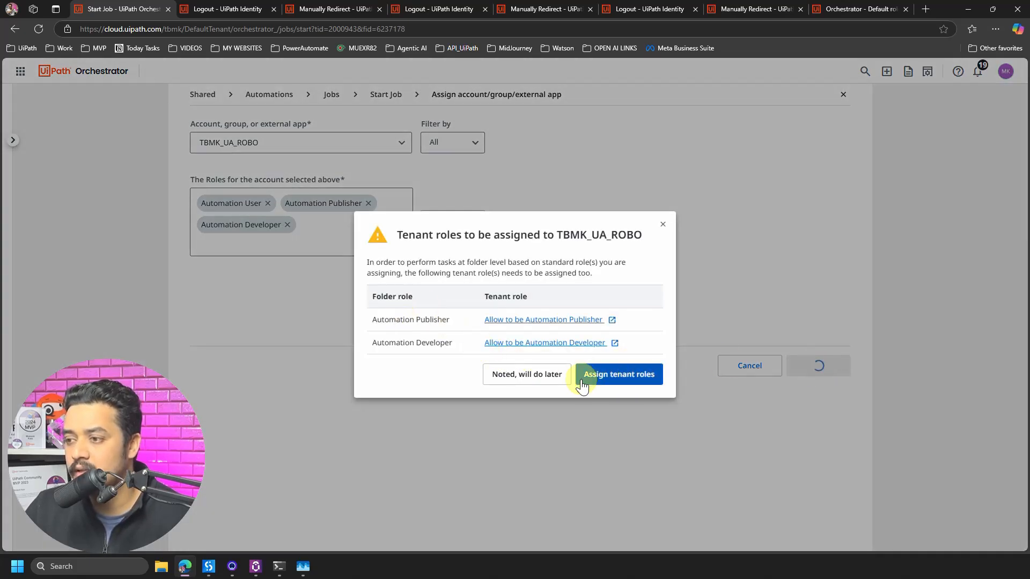
pyautogui.click(520, 382)
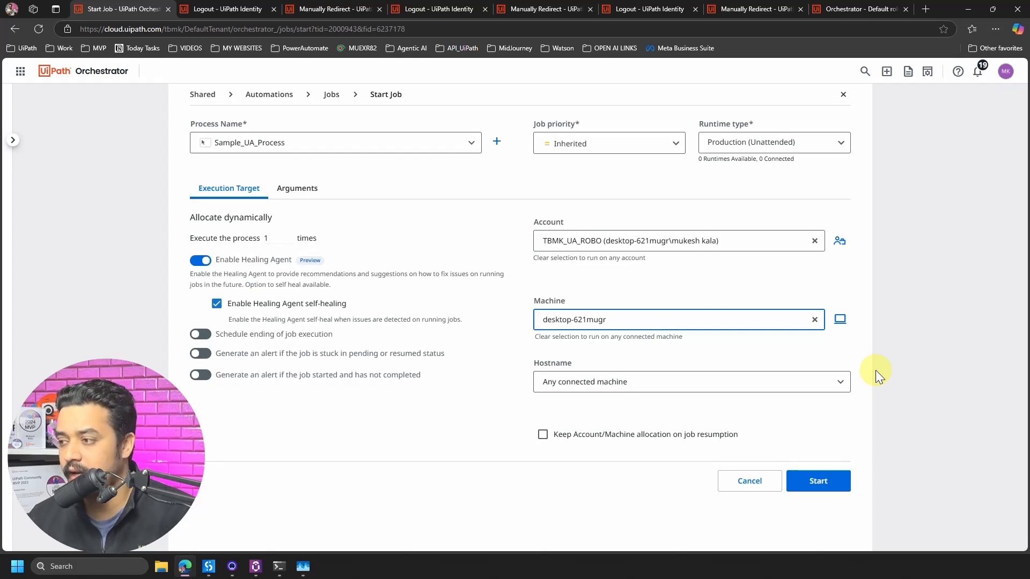
# Set the job's hostname to the DESKTOP-621MUGR entry and start the Sample_UA_Process job.
pyautogui.click(643, 384)
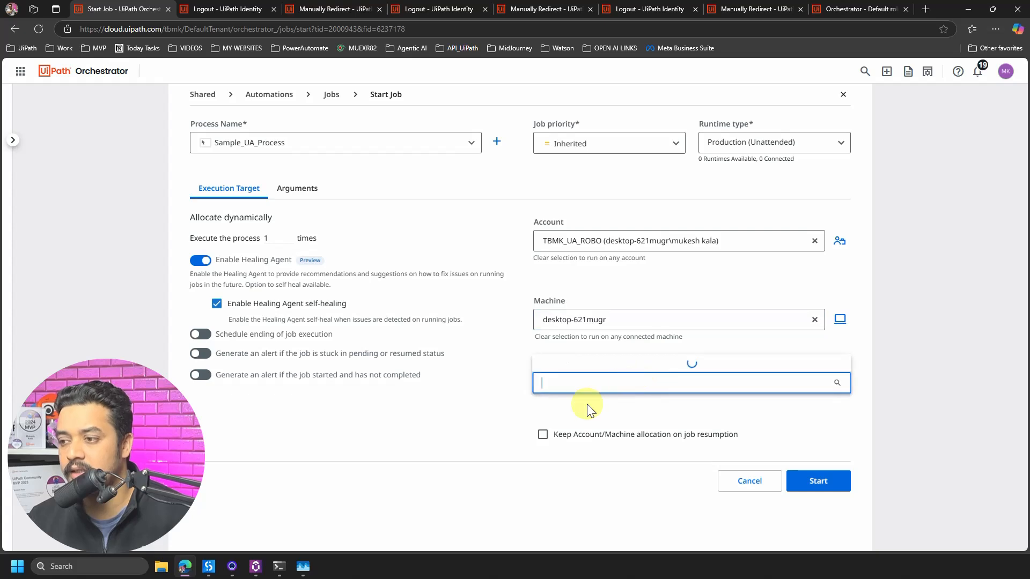
pyautogui.click(581, 365)
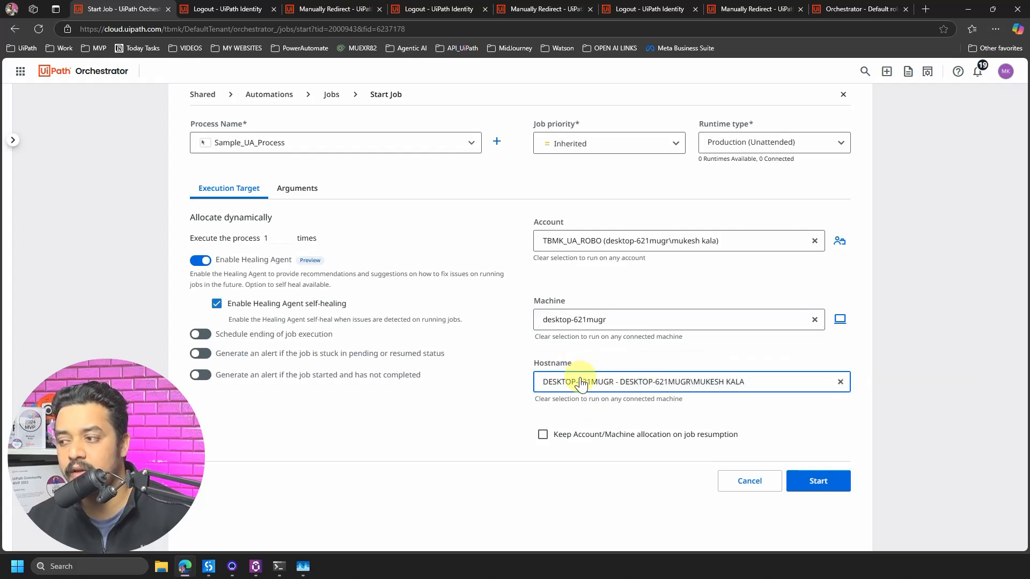
pyautogui.click(819, 481)
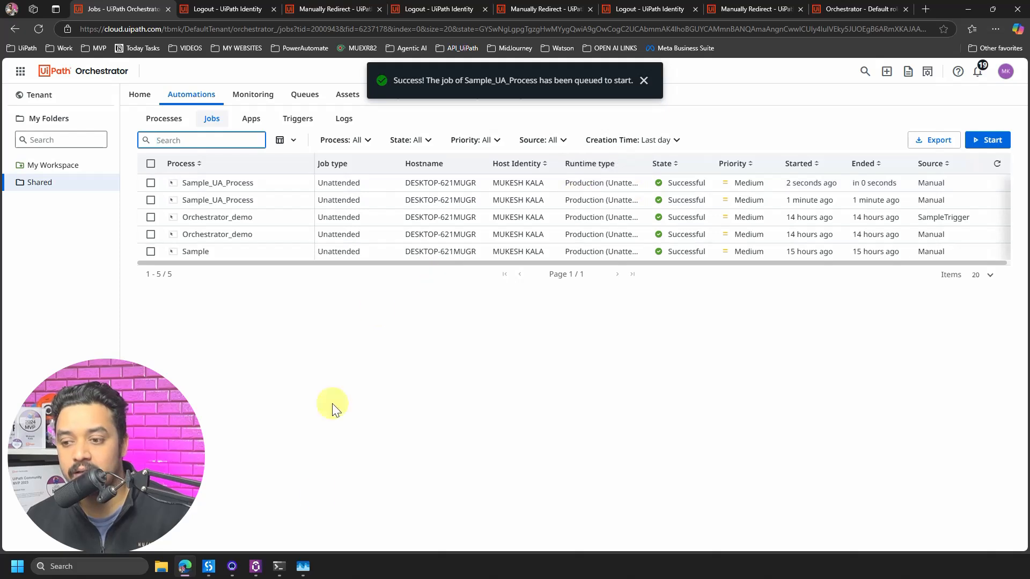
# Check the Sample_UA_Process job runs in UiPath Assistant, and return to Orchestrator.
pyautogui.click(257, 568)
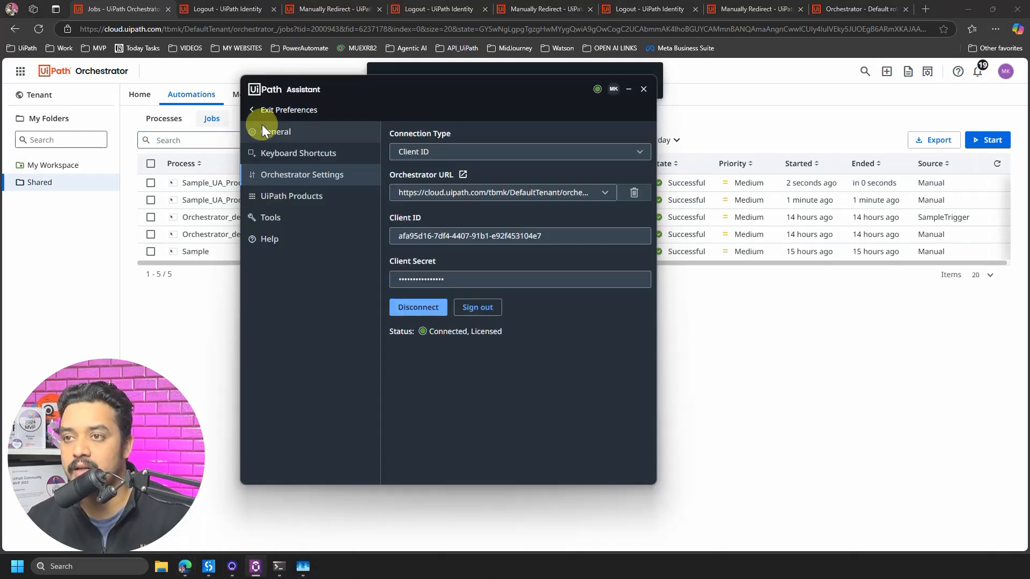
pyautogui.click(252, 112)
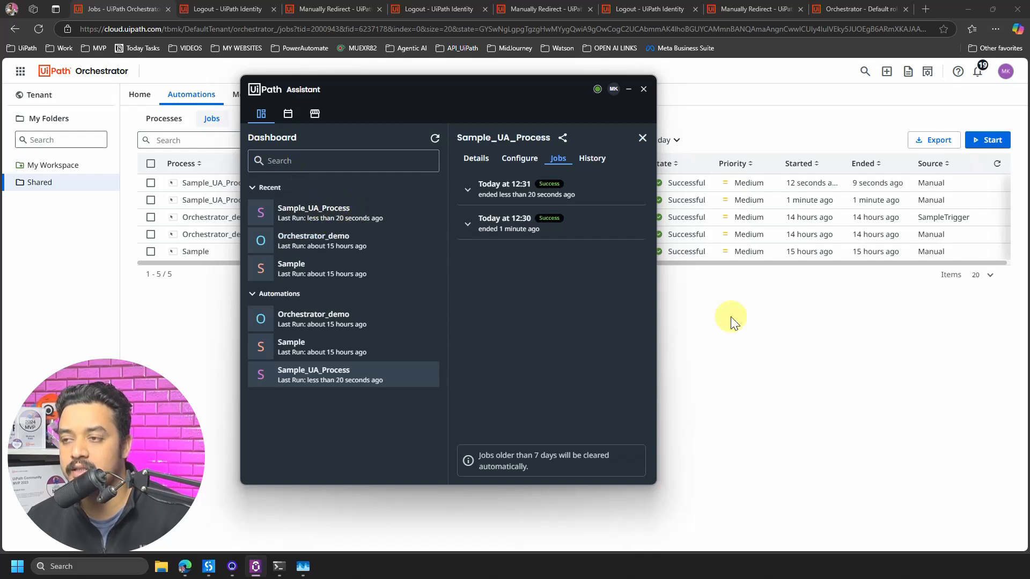
pyautogui.click(786, 359)
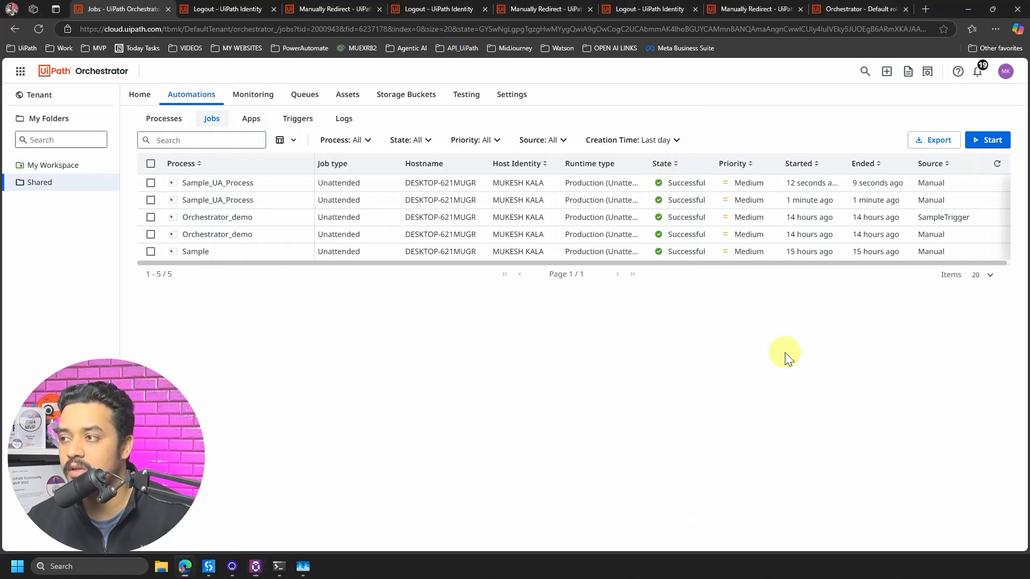
# Restart the latest Sample_UA_Process job with its existing settings and check its run in UiPath Assistant before returning to Orchestrator.
pyautogui.click(1000, 185)
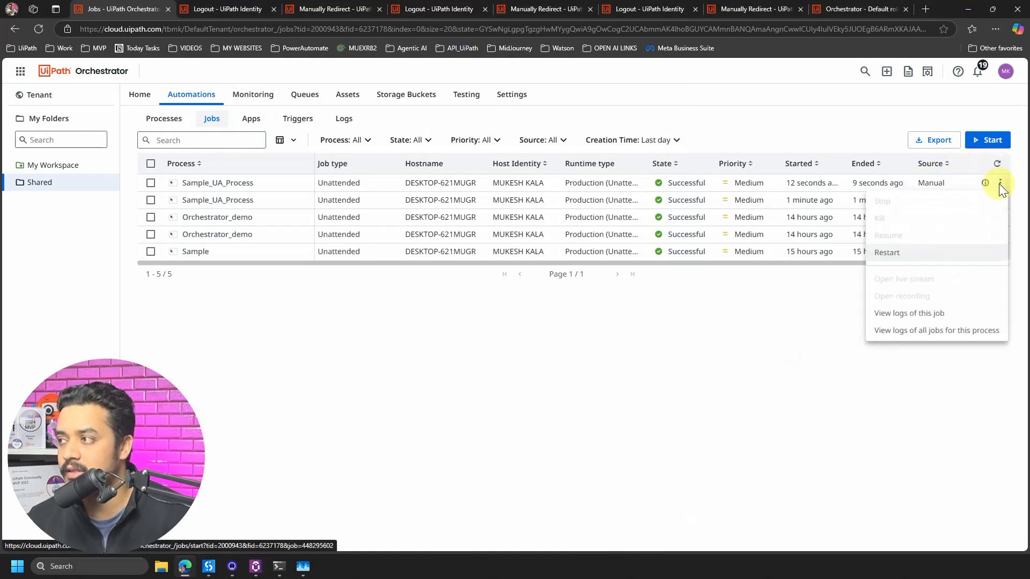
pyautogui.click(907, 253)
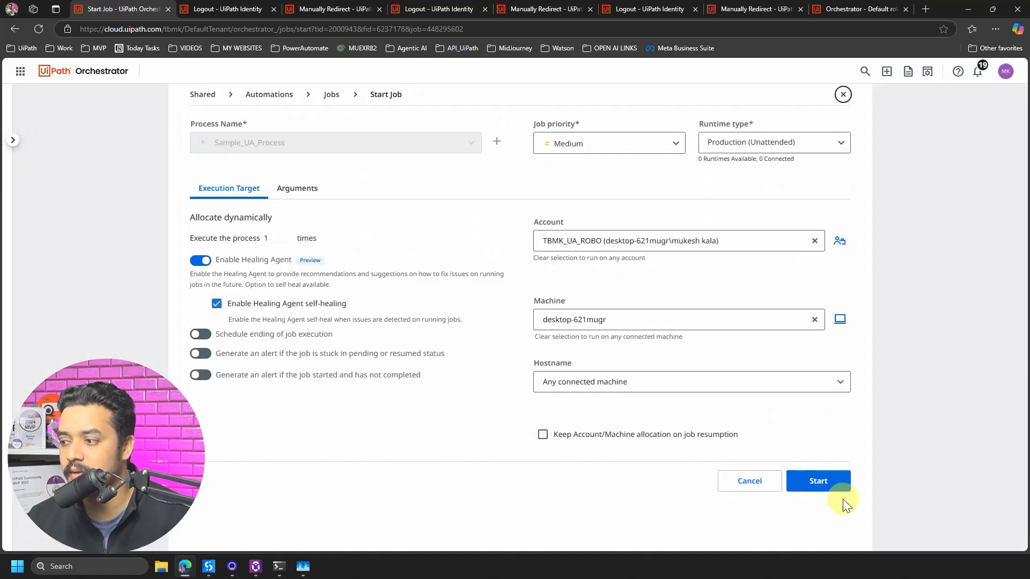
pyautogui.click(820, 481)
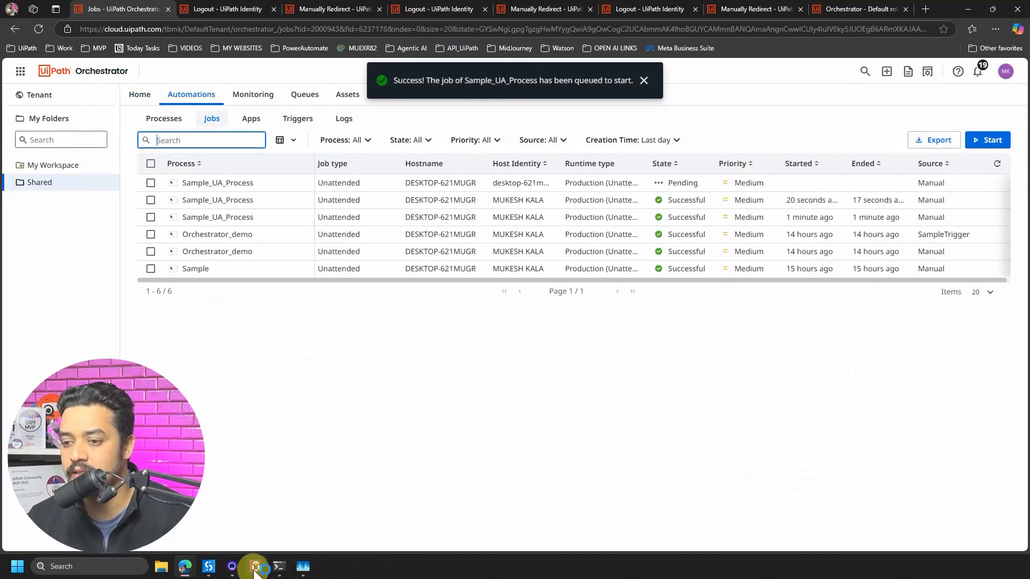
pyautogui.click(256, 566)
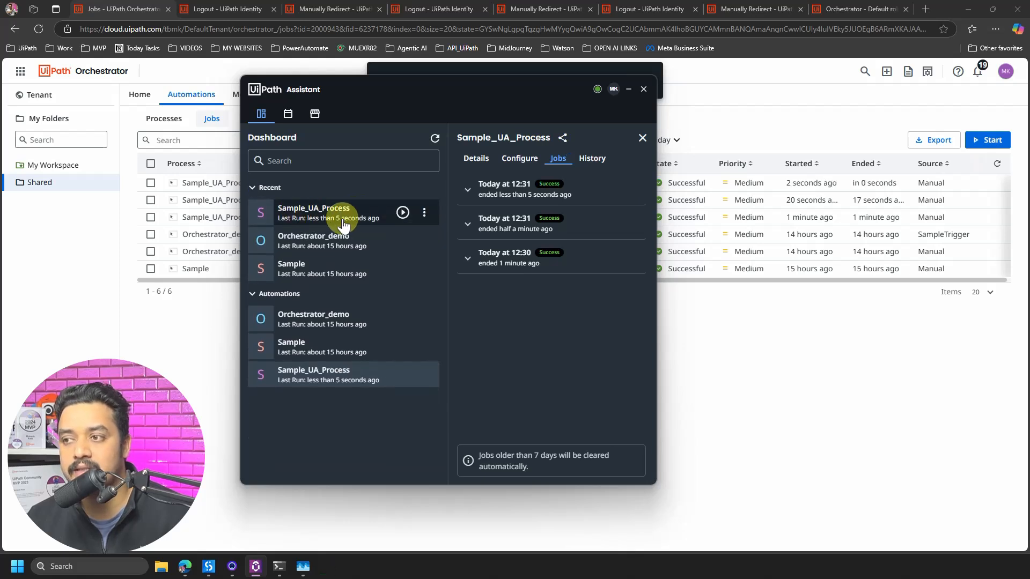
pyautogui.click(807, 347)
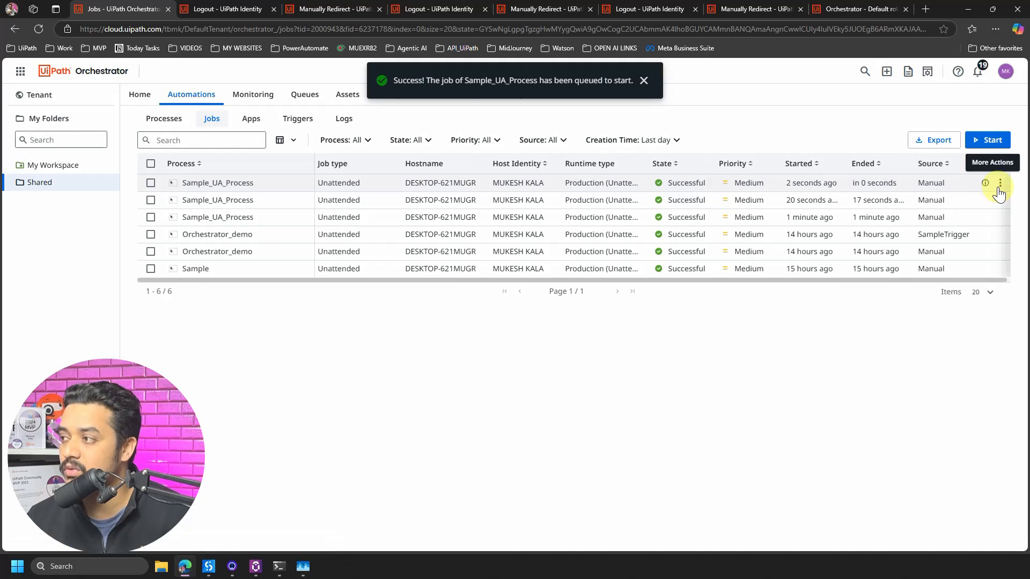
# Examine the log messages and the job details of the most recent Sample_UA_Process run.
pyautogui.click(1000, 184)
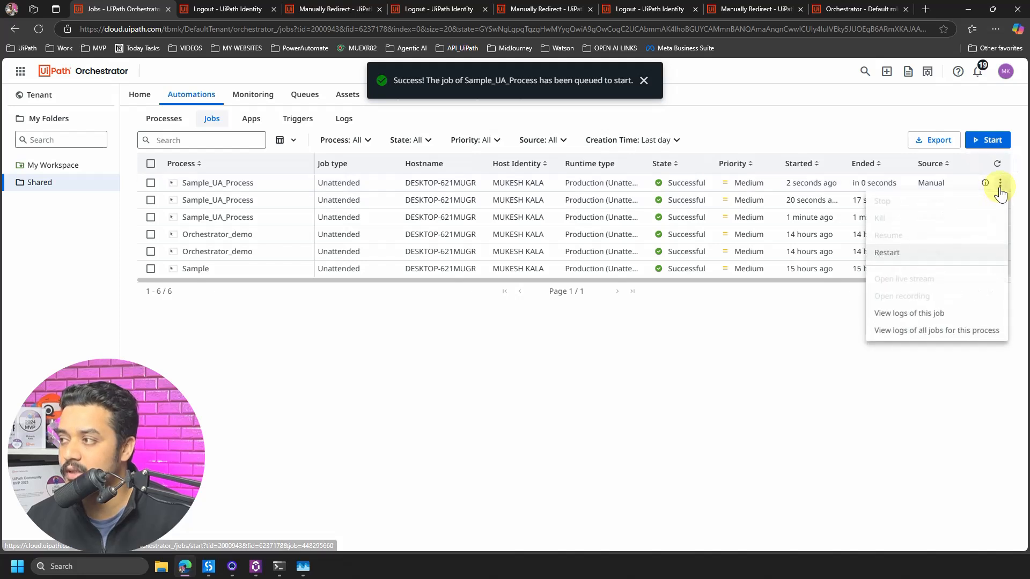
pyautogui.click(908, 315)
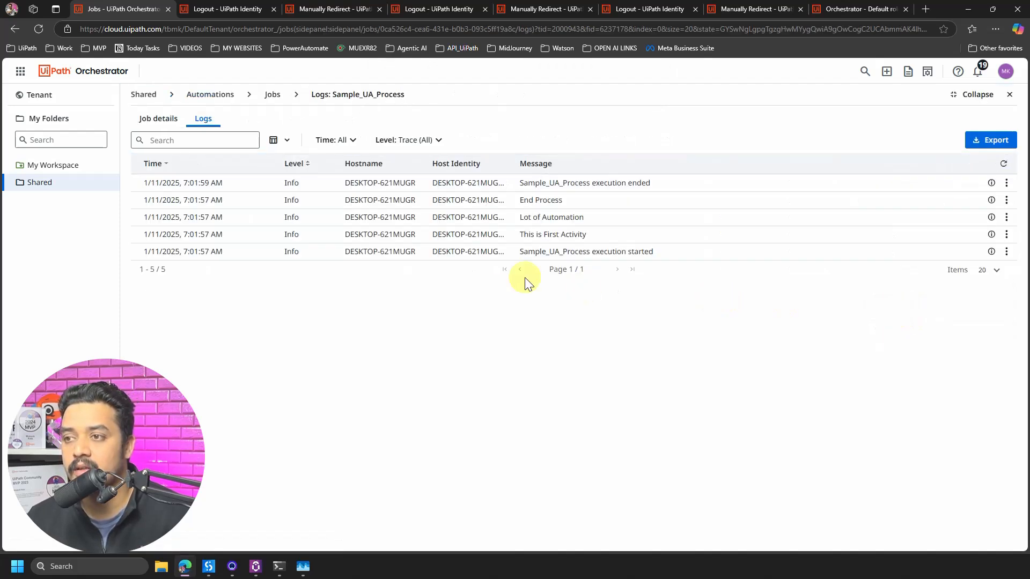
pyautogui.doubleClick(548, 235)
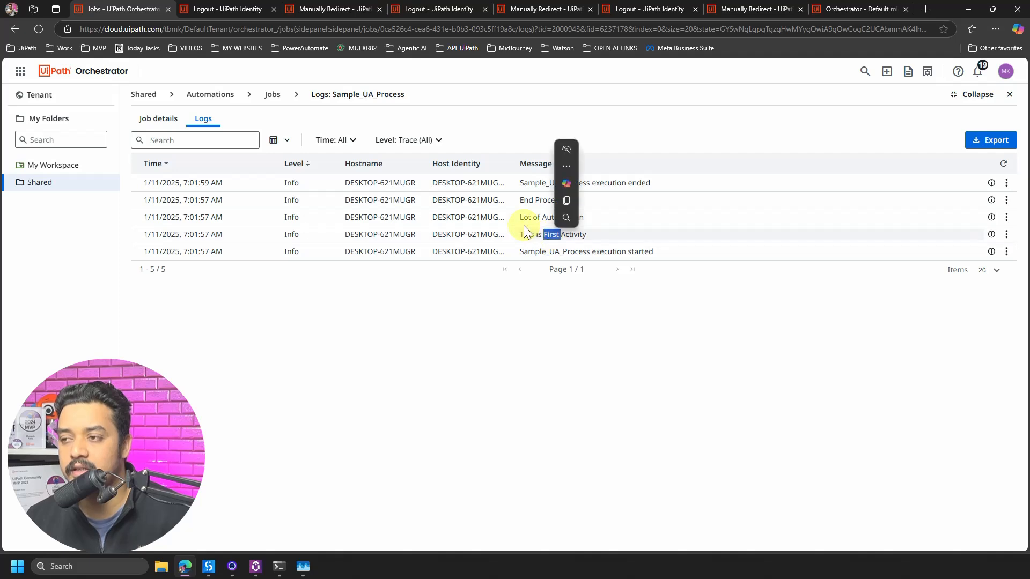
pyautogui.doubleClick(523, 220)
pyautogui.click(154, 121)
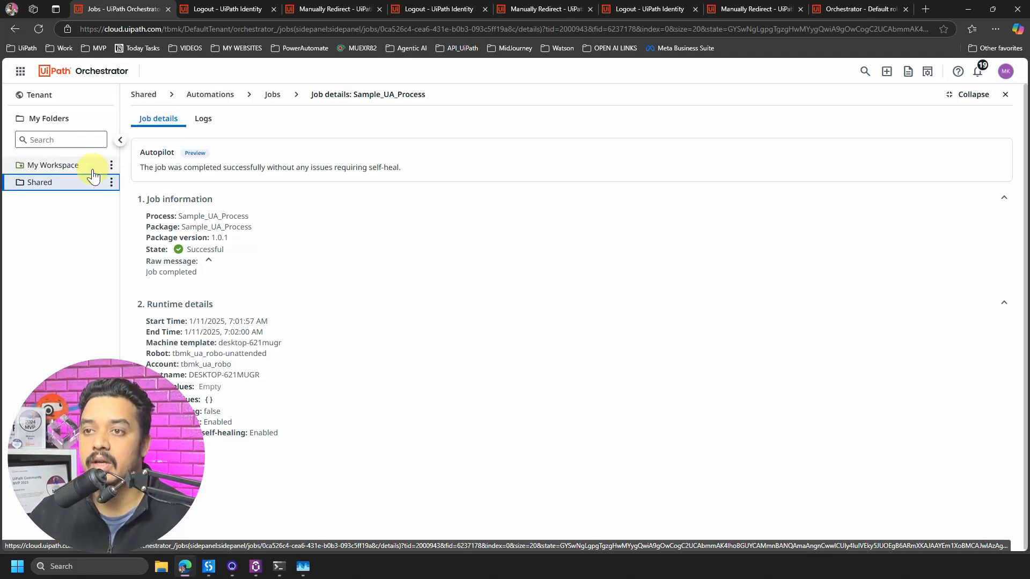
# Review the Shared folder's overview, its assigned machines, and the accounts and roles with access to it.
pyautogui.click(144, 95)
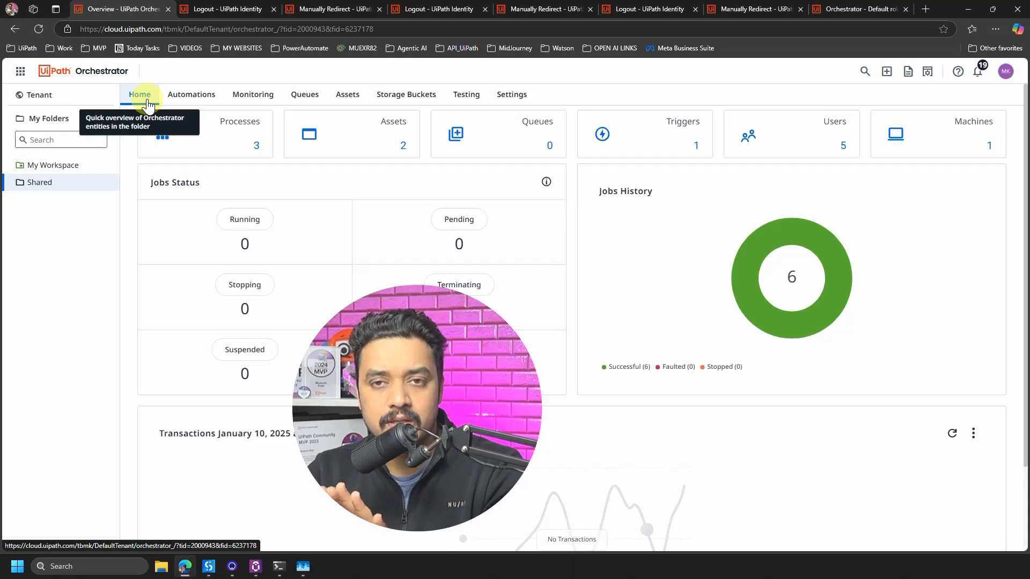
pyautogui.click(929, 151)
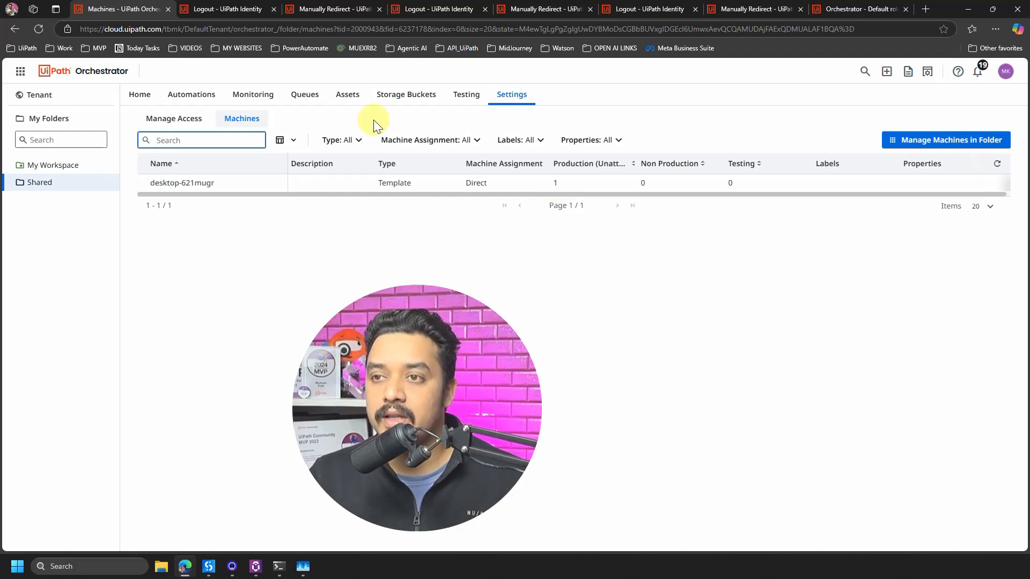
pyautogui.click(54, 185)
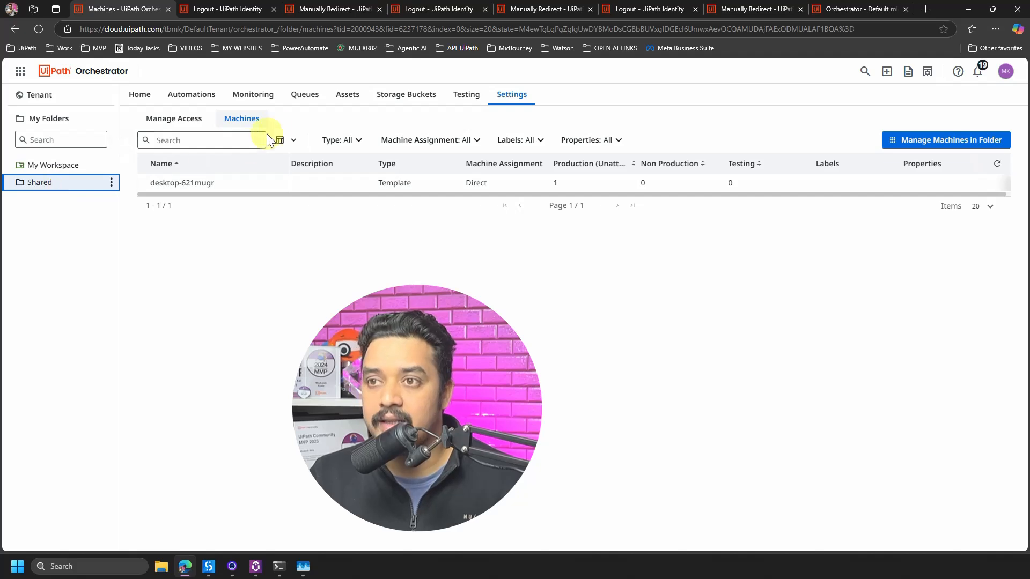
pyautogui.click(139, 105)
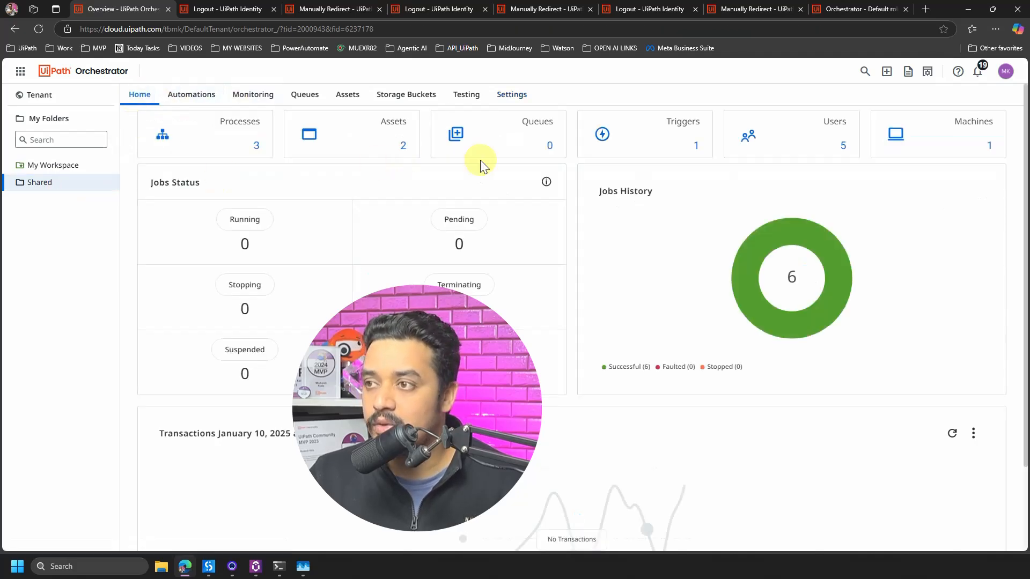
pyautogui.click(827, 148)
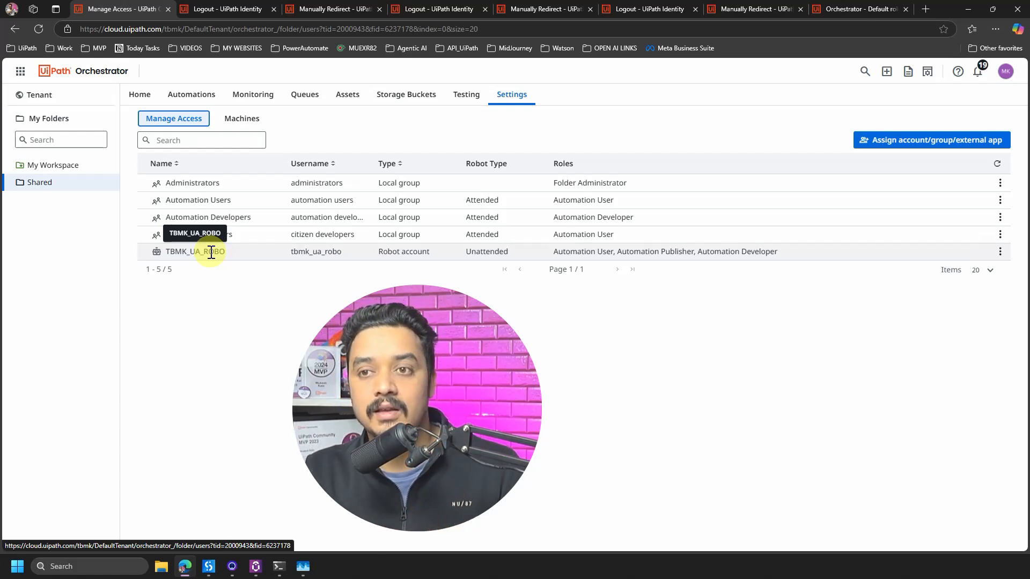
# Review the Shared folder's processes, jobs and the blank job start form, and return to the folder overview.
pyautogui.click(163, 100)
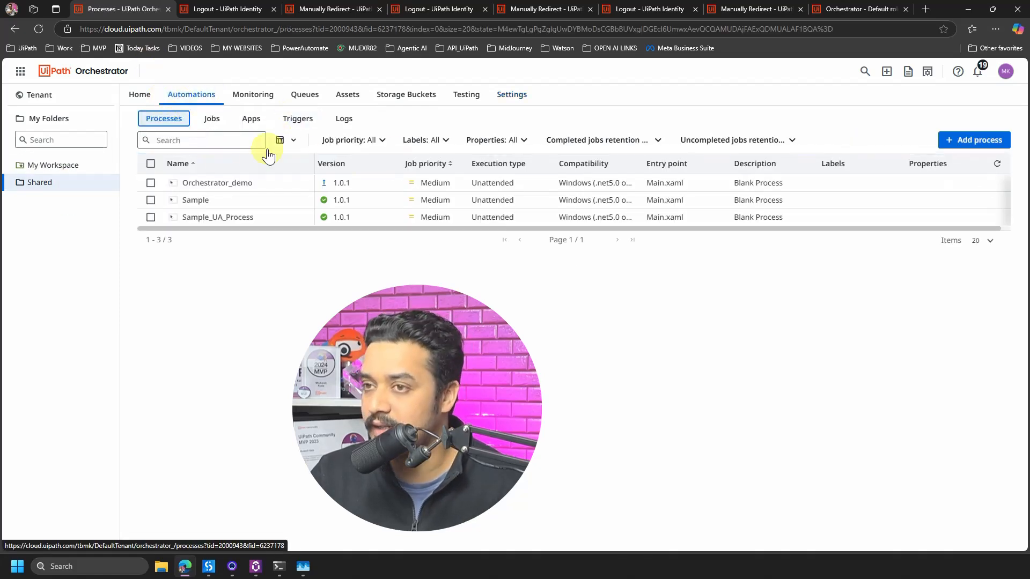
pyautogui.click(212, 121)
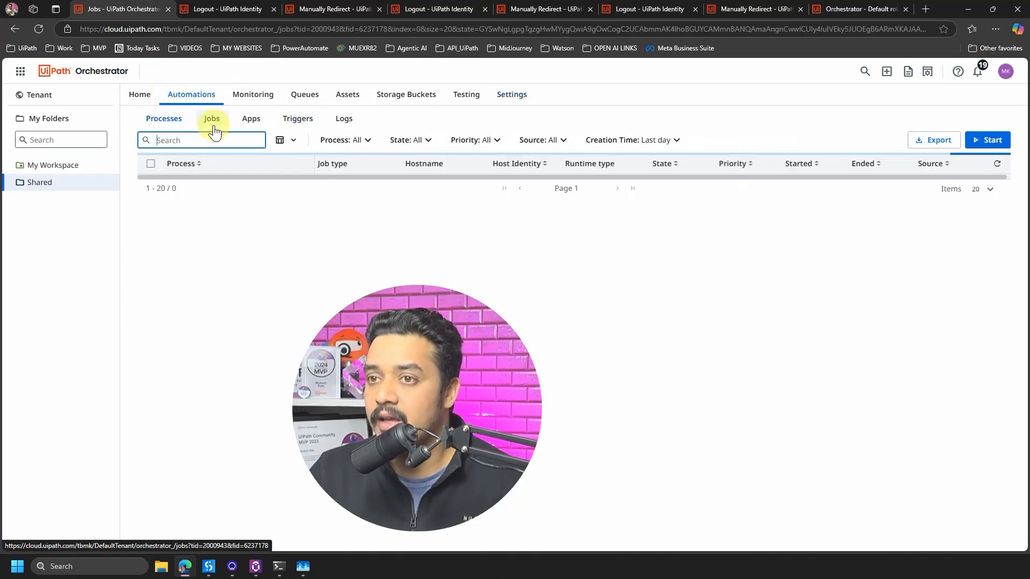
pyautogui.click(982, 141)
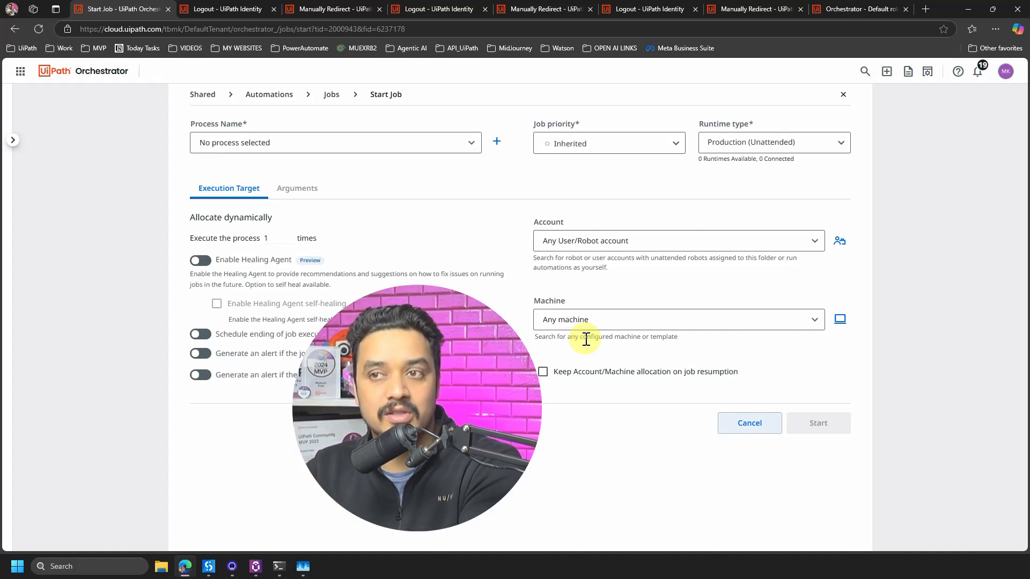
pyautogui.click(198, 97)
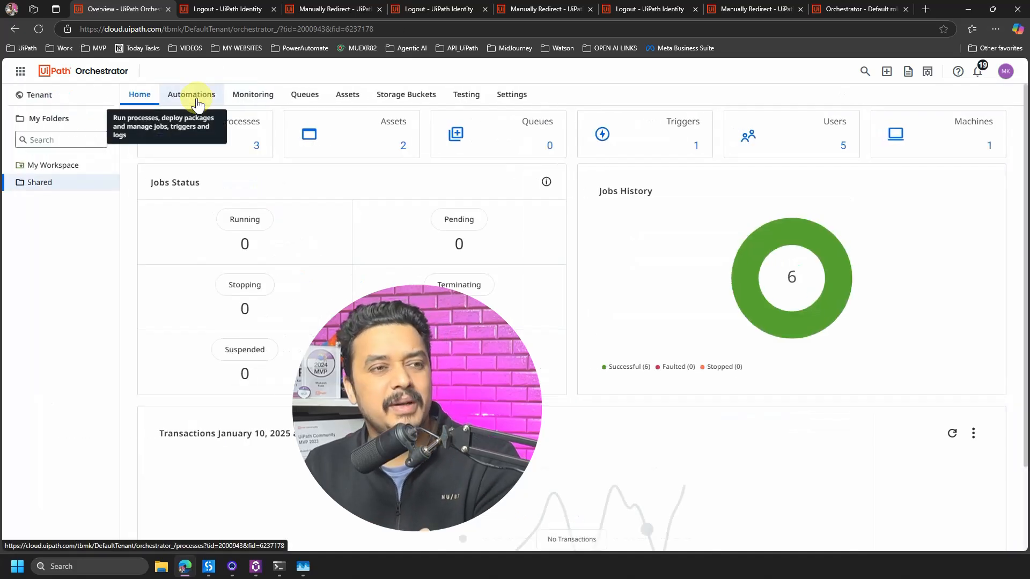